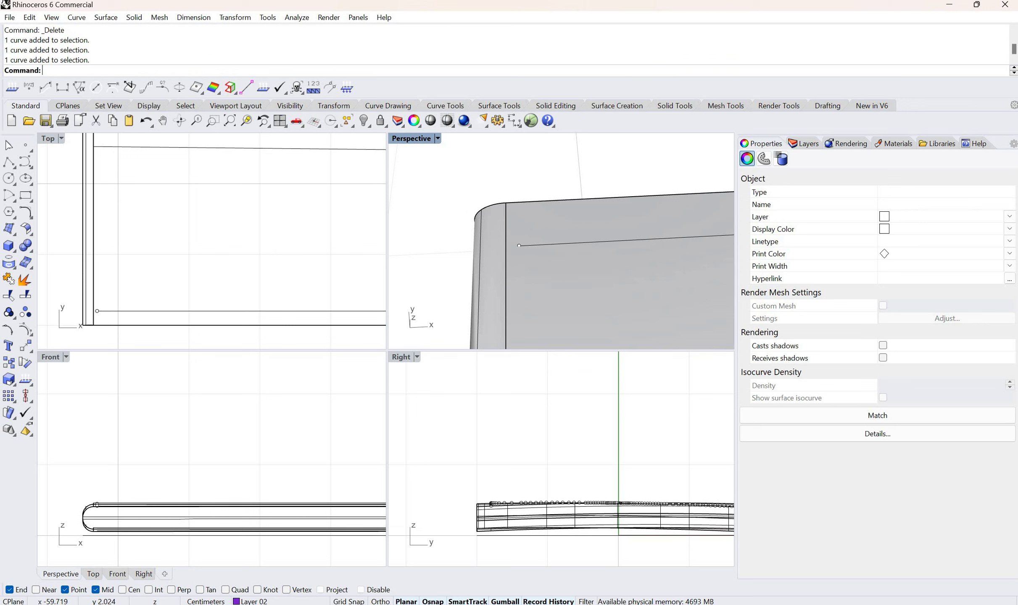
- Clear the curve selection and unlock the Default layer
key("Escape")
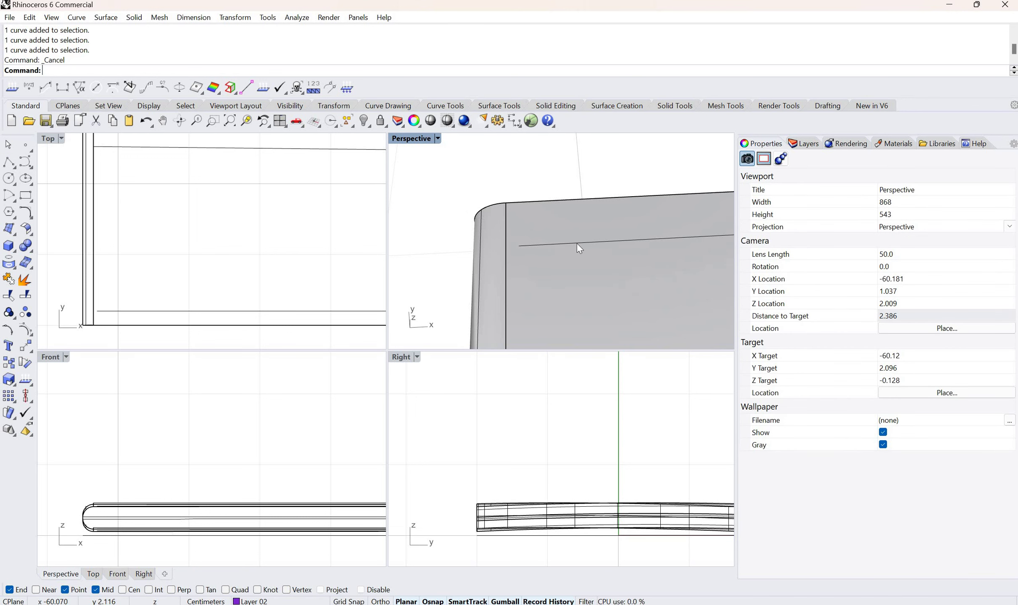
scroll(573, 247, "down", 20)
scroll(539, 206, "up", 9)
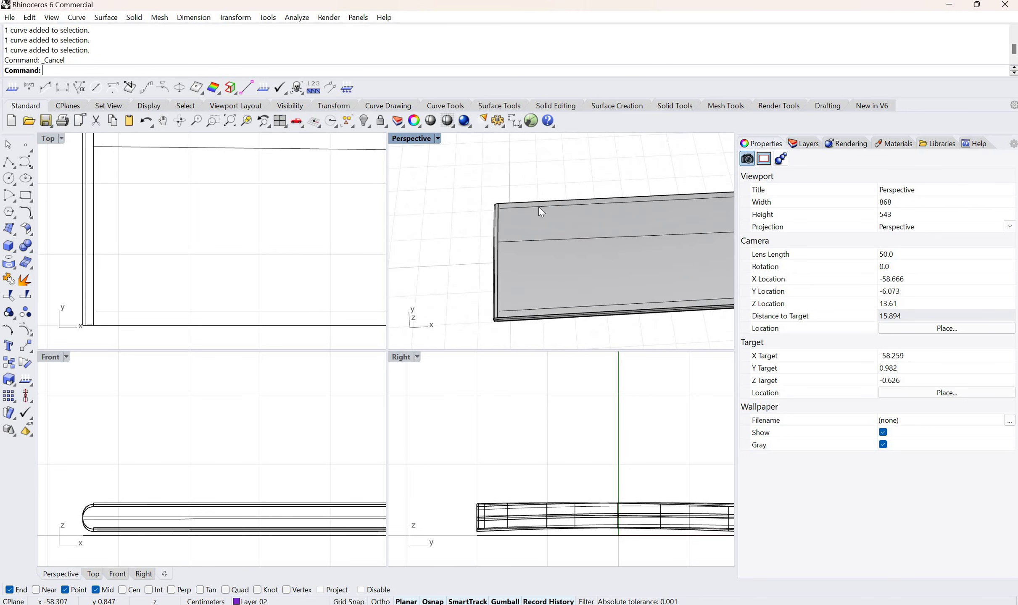
left_click(803, 143)
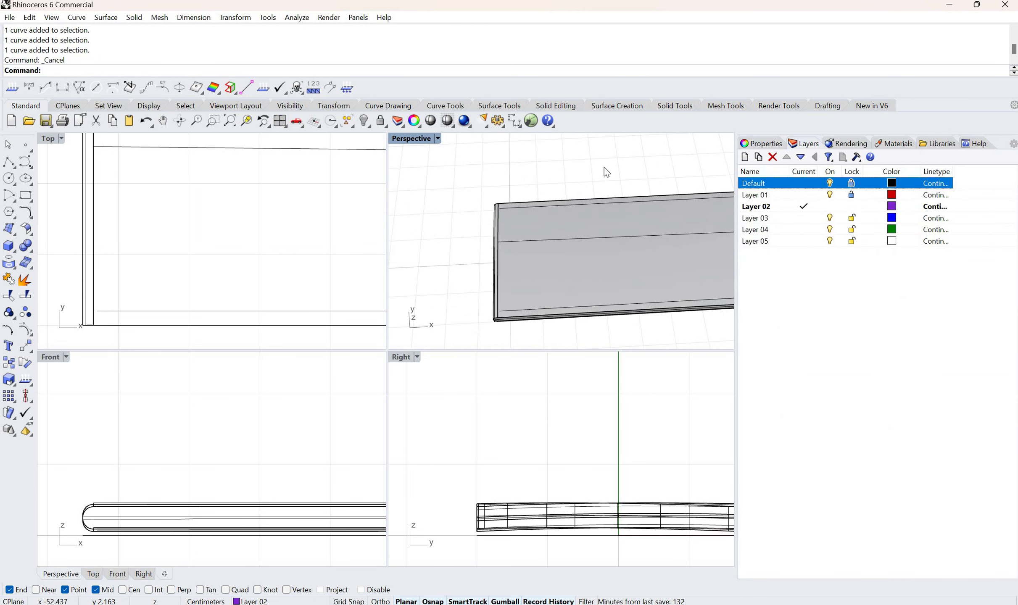
left_click(852, 184)
key("F3")
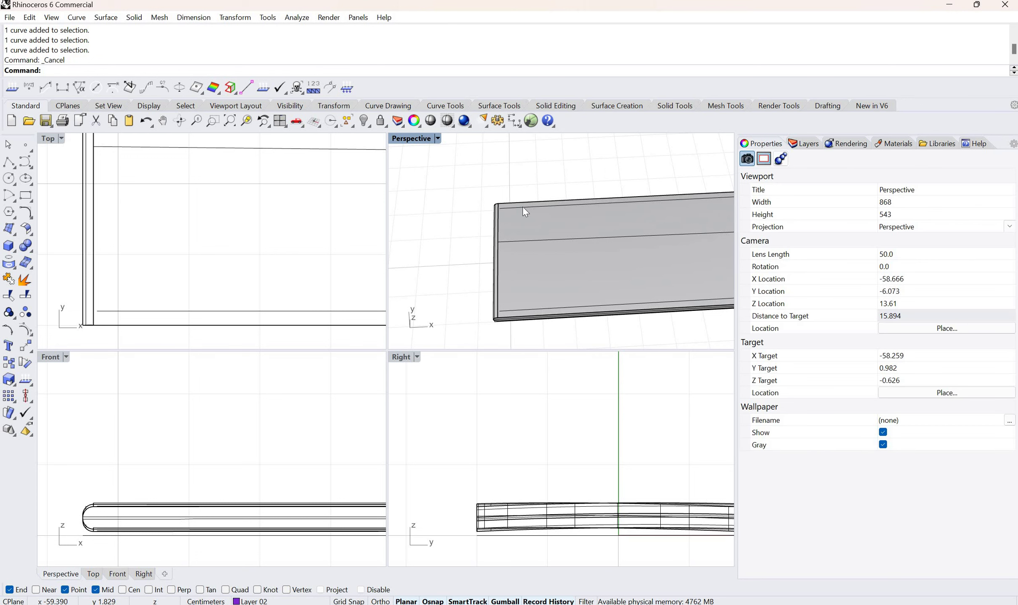
left_click(570, 238)
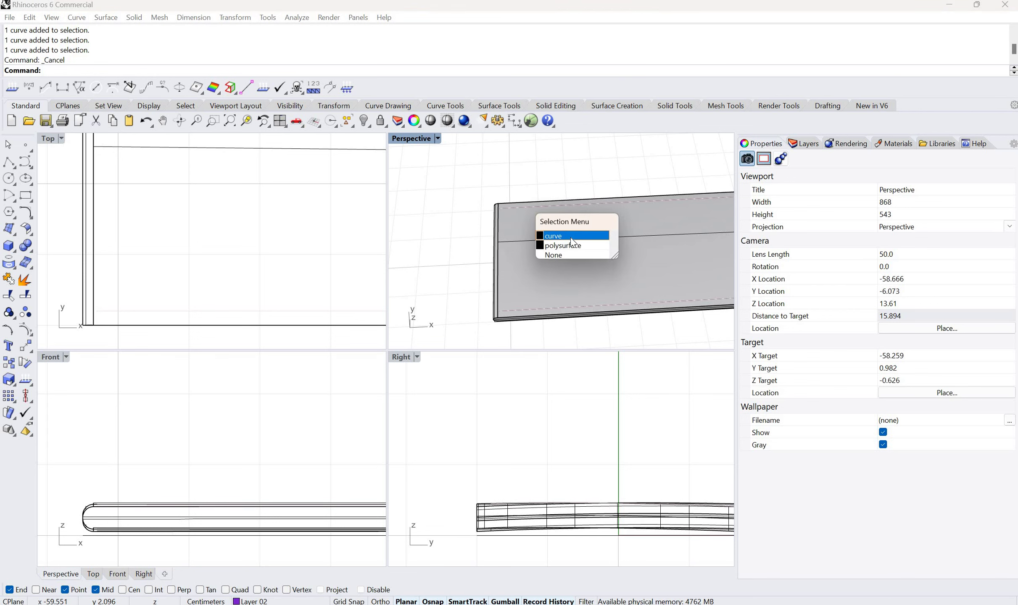
key("Return")
key("Escape")
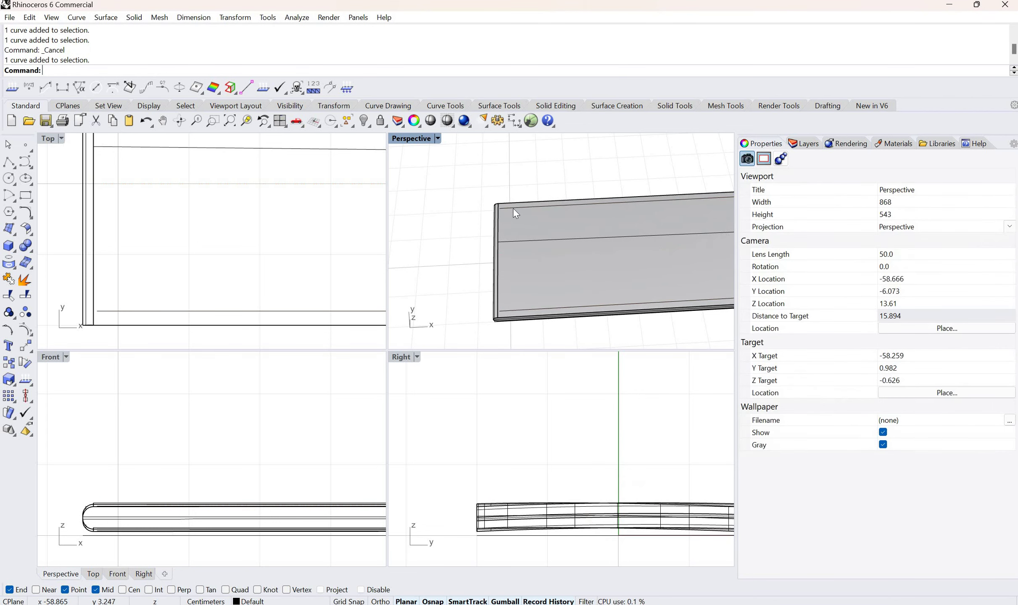
- Assign the long inset curve near the plate's far edge to Layer 02, and lock the Default layer again
scroll(508, 207, "up", 3)
scroll(587, 203, "up", 3)
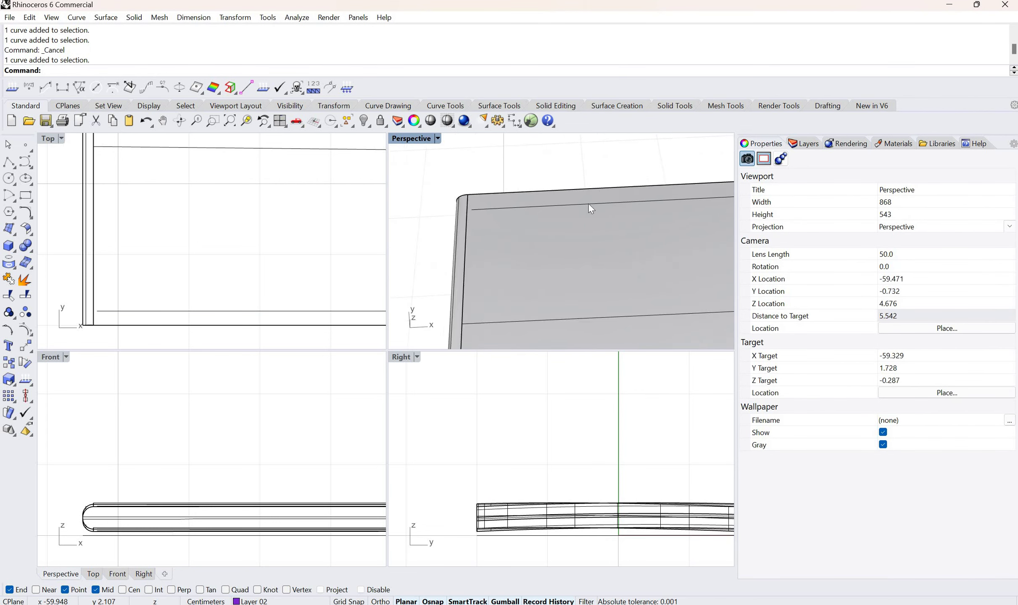
left_click(545, 244)
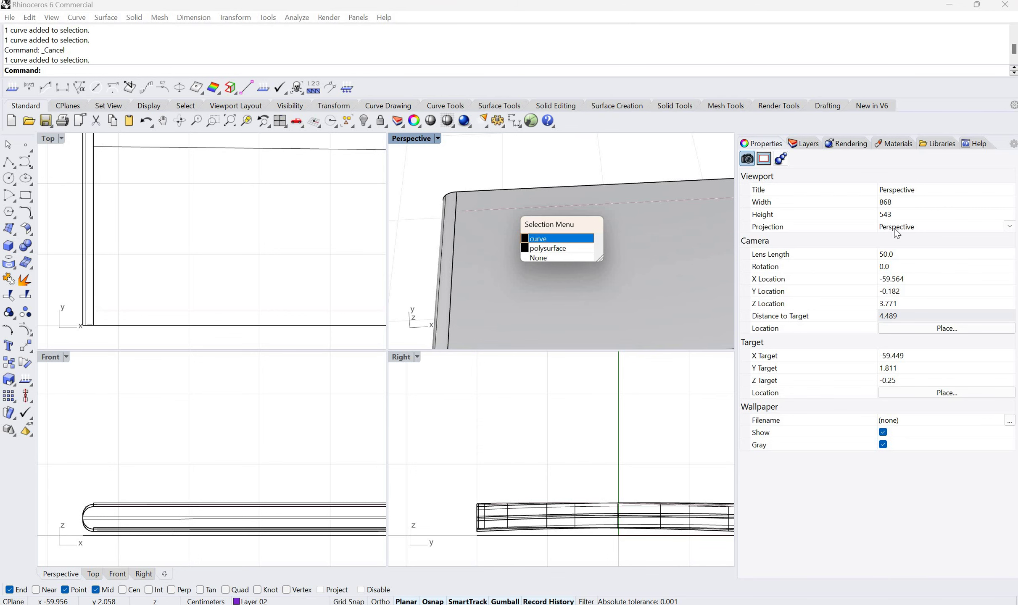
key("Return")
left_click(1007, 216)
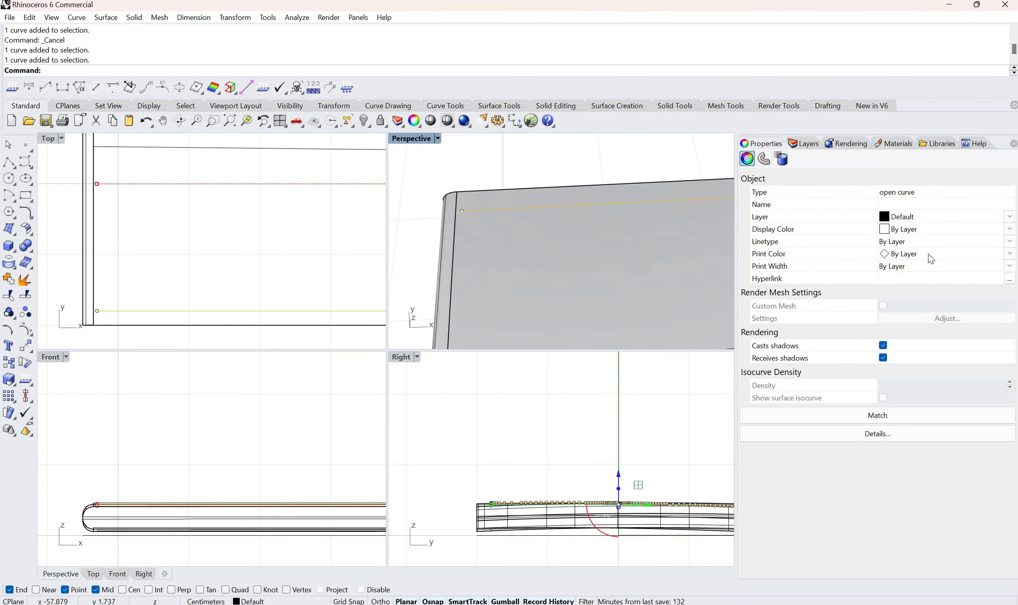
left_click(928, 254)
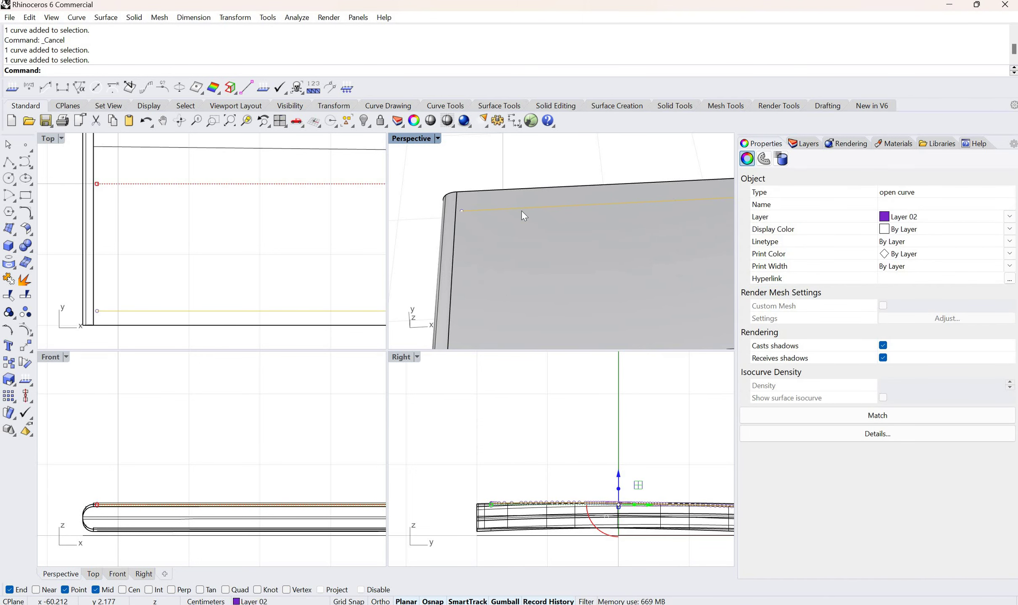
key("Escape")
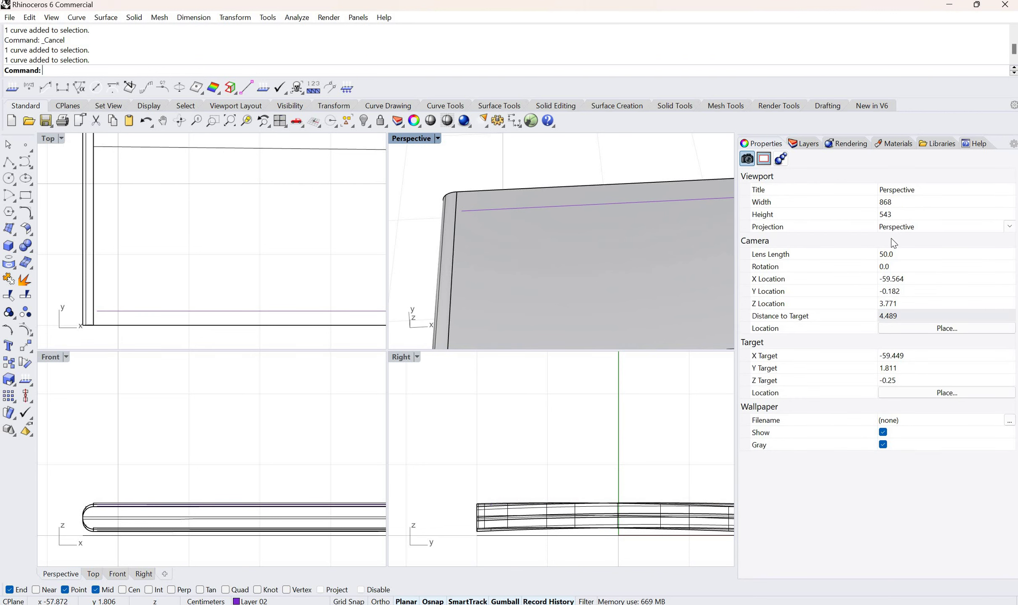
left_click(808, 143)
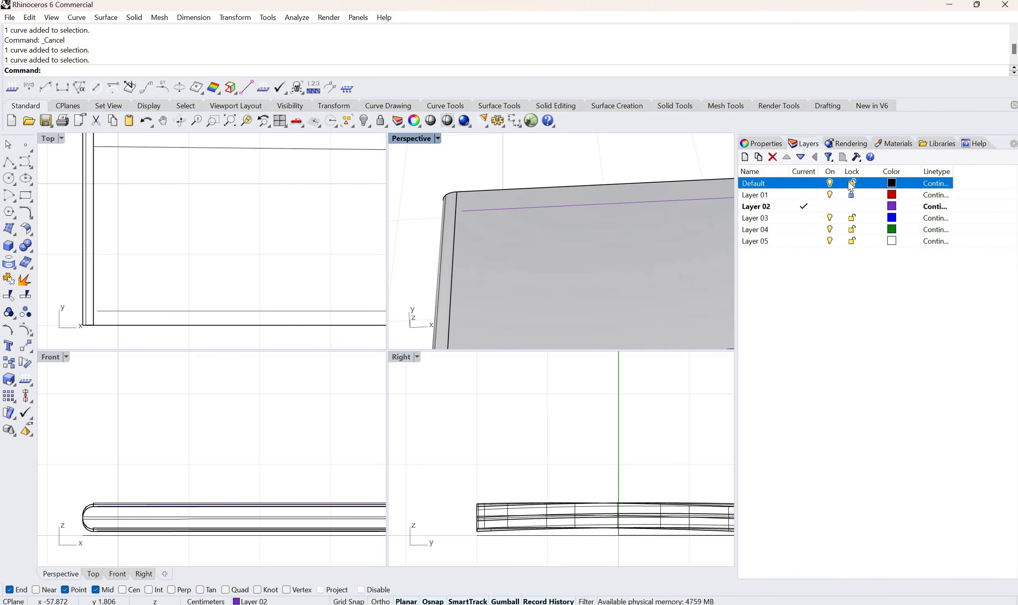
left_click(852, 184)
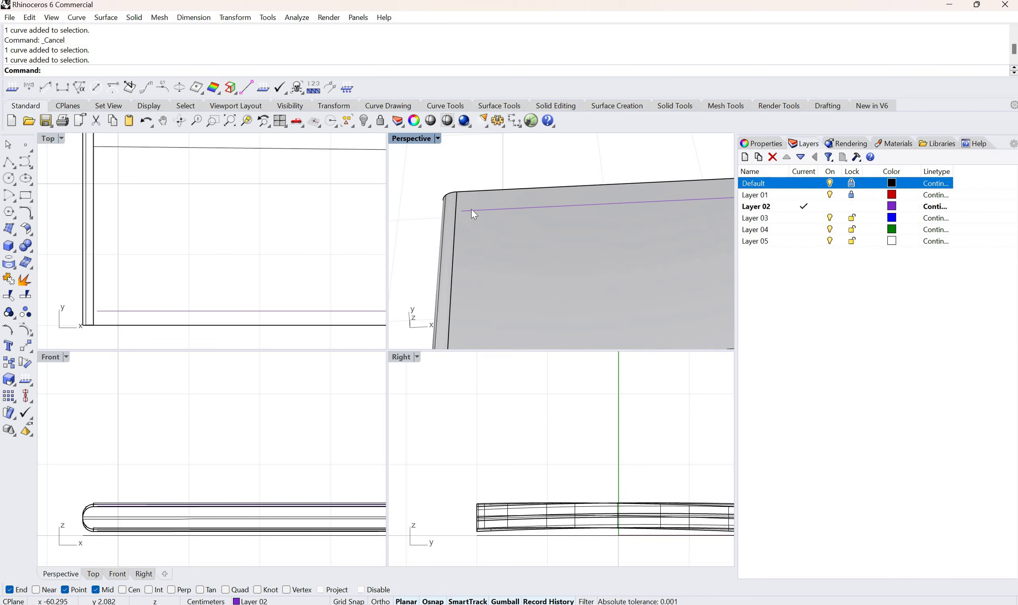
- Try to build an ellipsoid with the AroundCurve option, centred on the end point of the Layer 02 curve
left_click(15, 253)
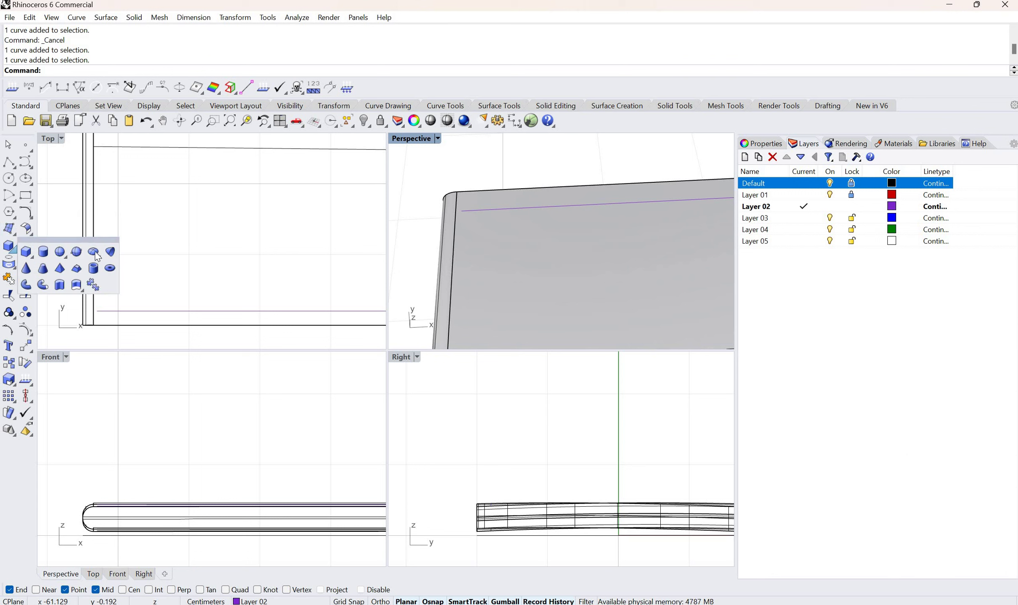
left_click(93, 251)
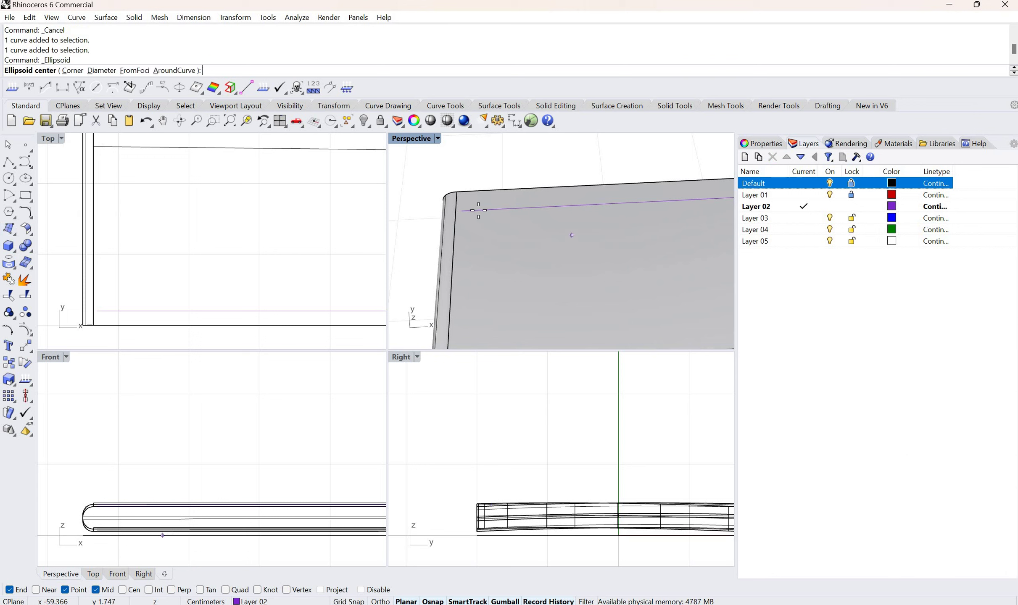
scroll(461, 210, "up", 1)
scroll(462, 210, "up", 4)
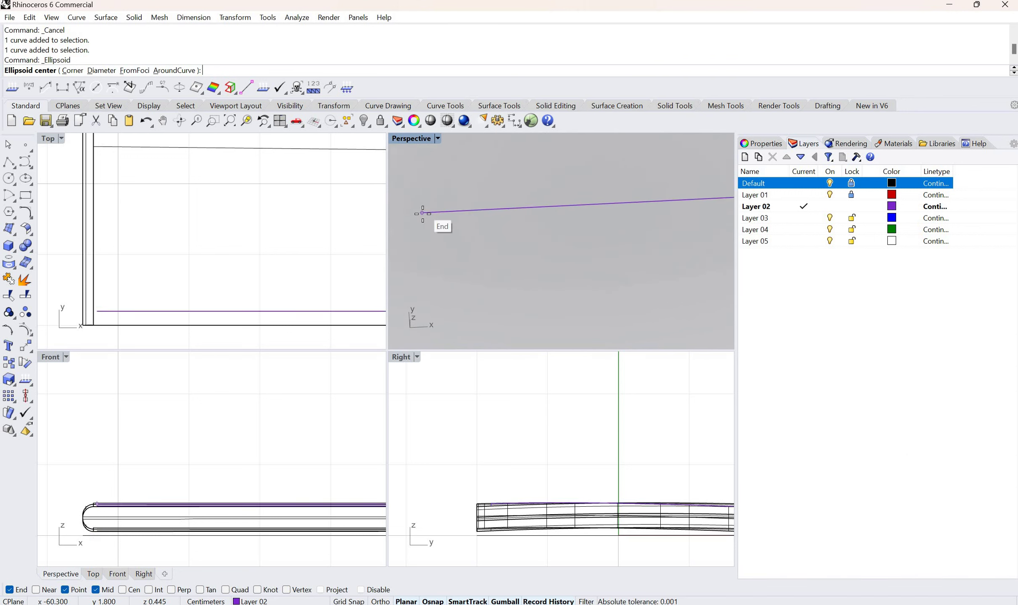
left_click(170, 71)
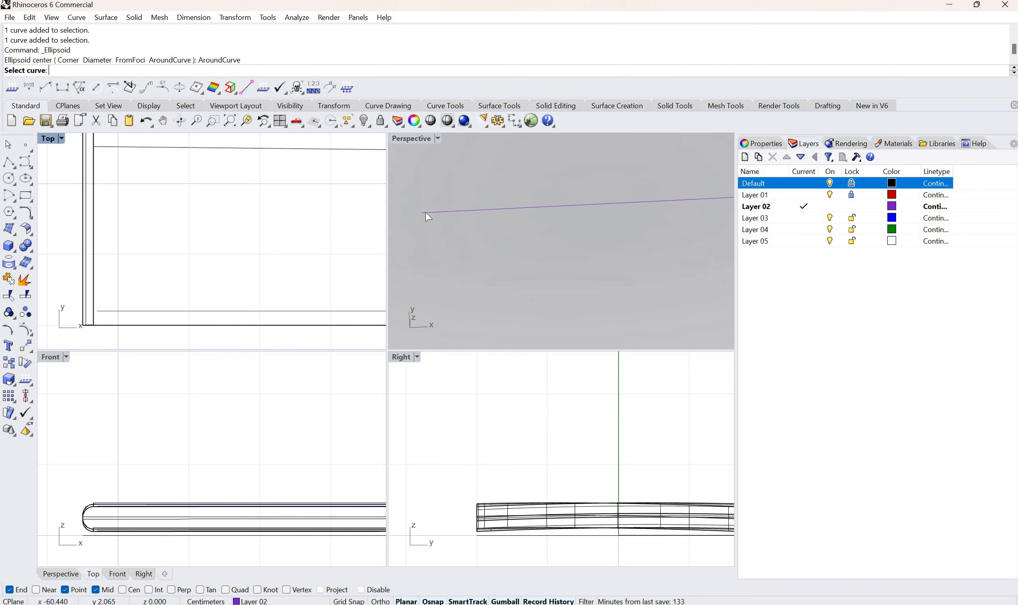
left_click(435, 212)
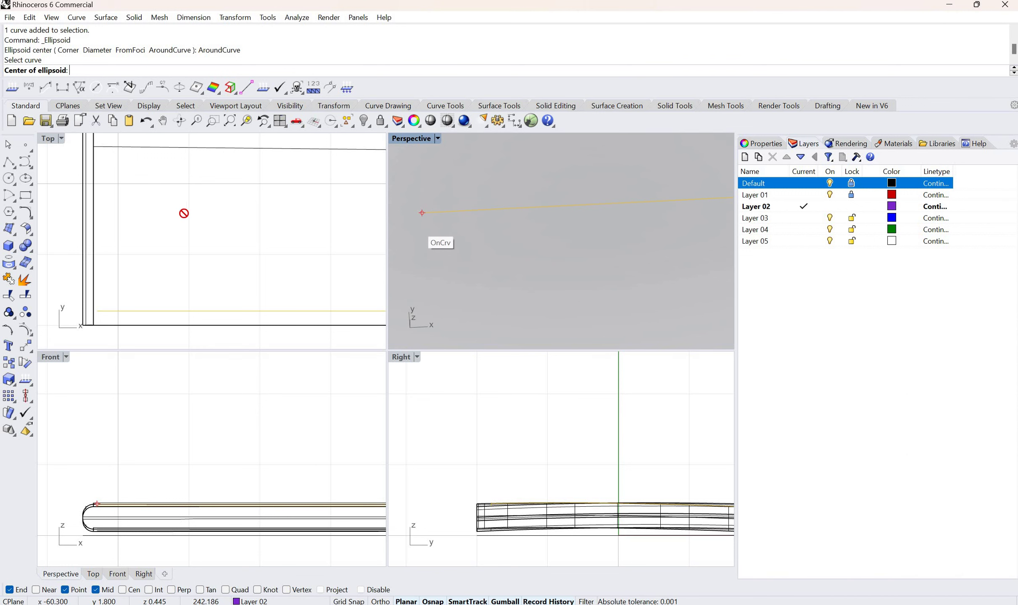
scroll(187, 212, "down", 12)
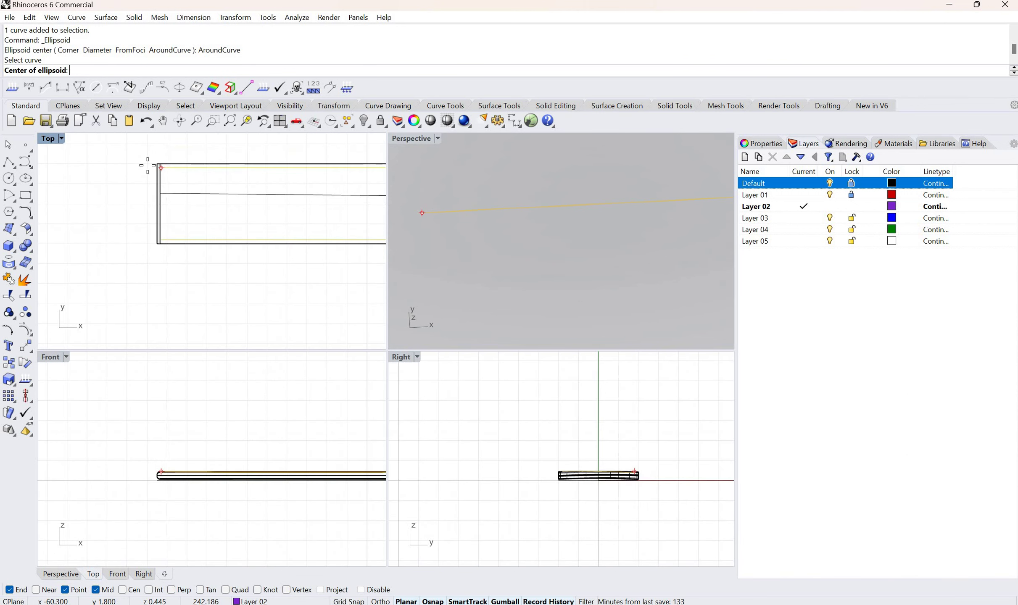
scroll(167, 169, "up", 5)
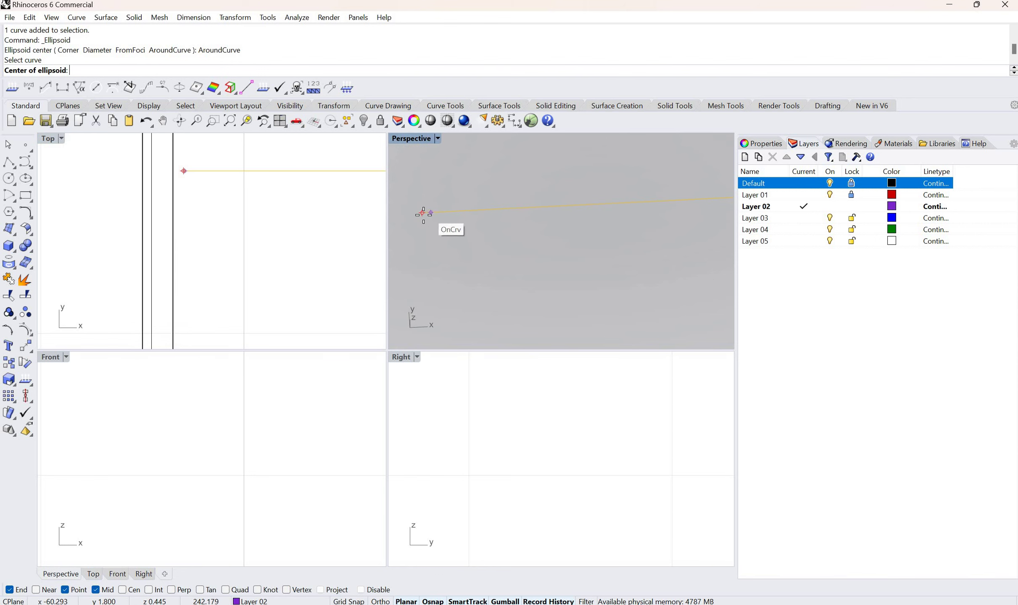
left_click(423, 214)
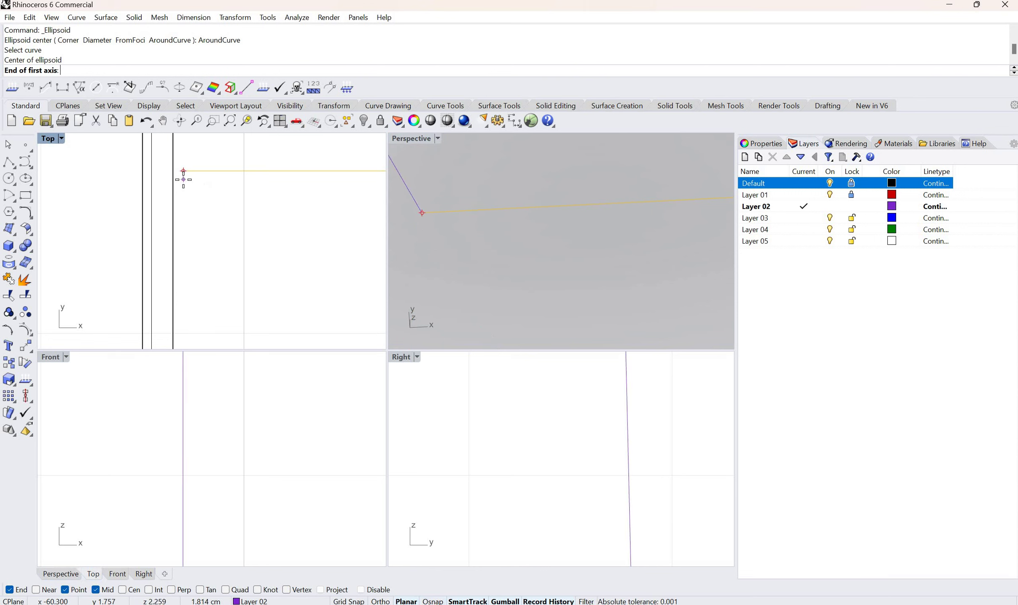
left_click(402, 223)
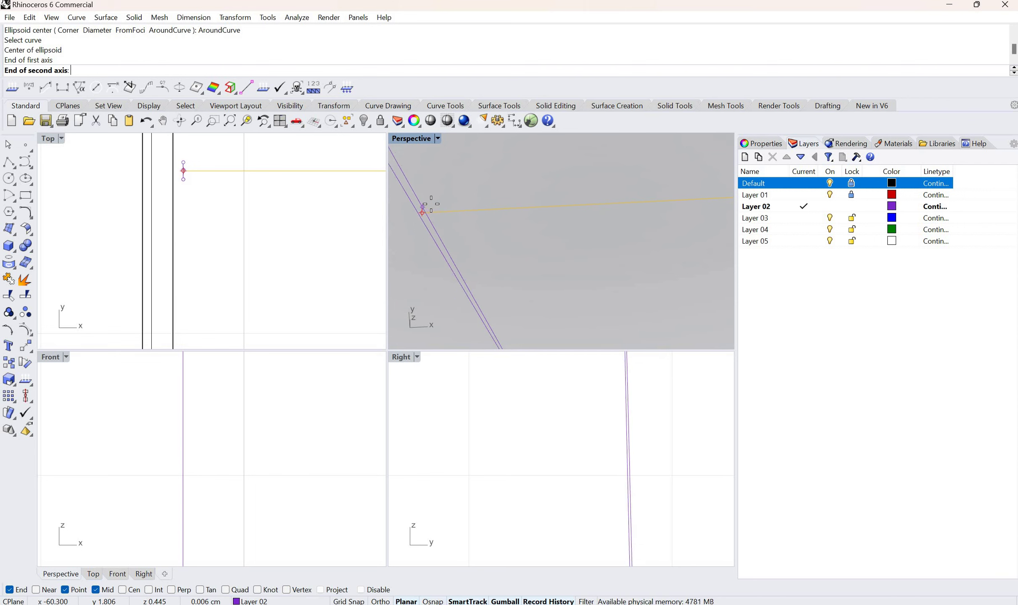
left_click(431, 218)
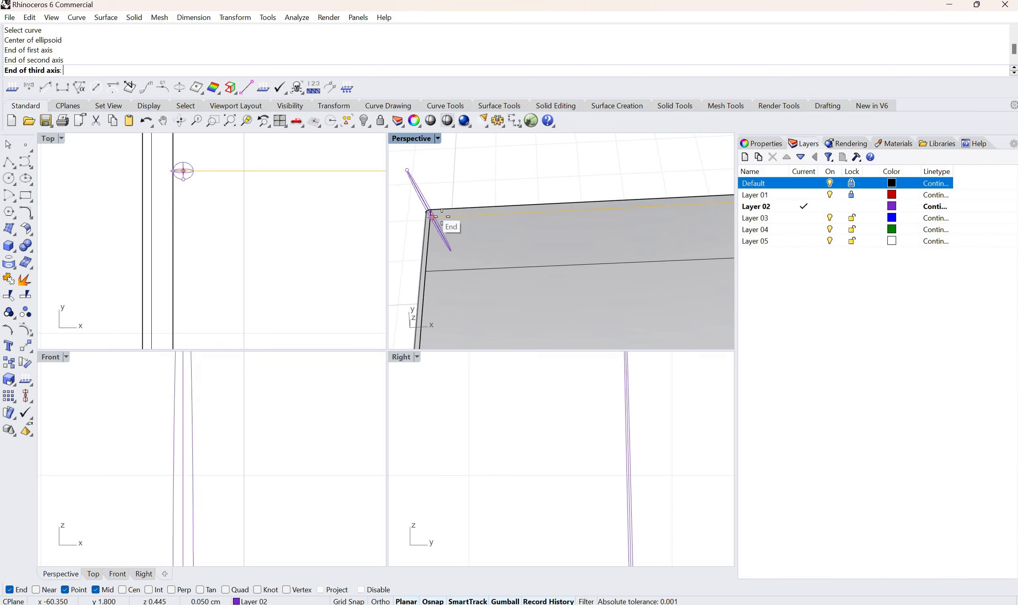
left_click(435, 221)
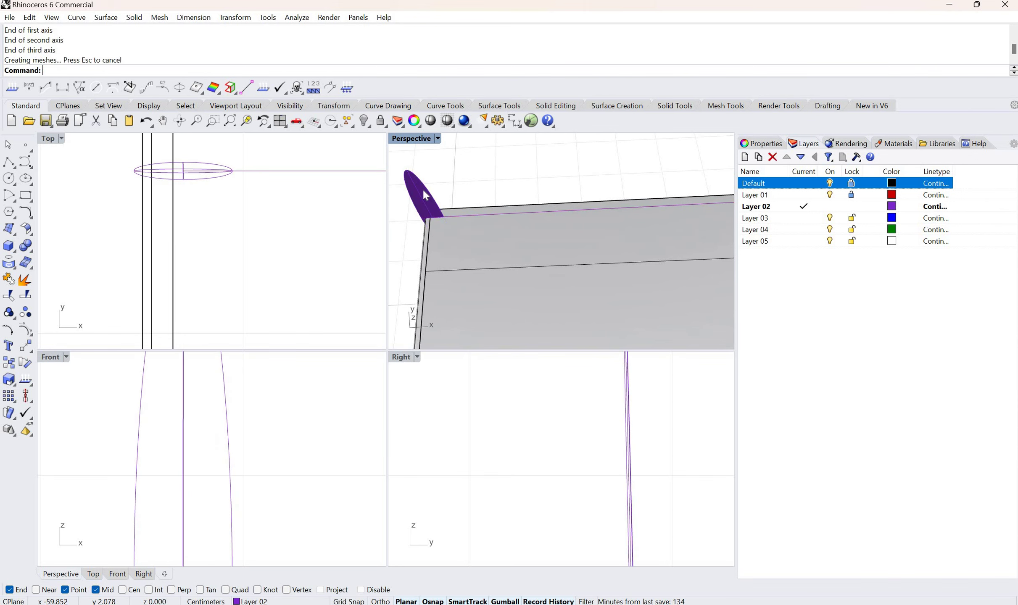
- Delete the ellipsoid at the end of the Layer 02 curve
left_click(412, 184)
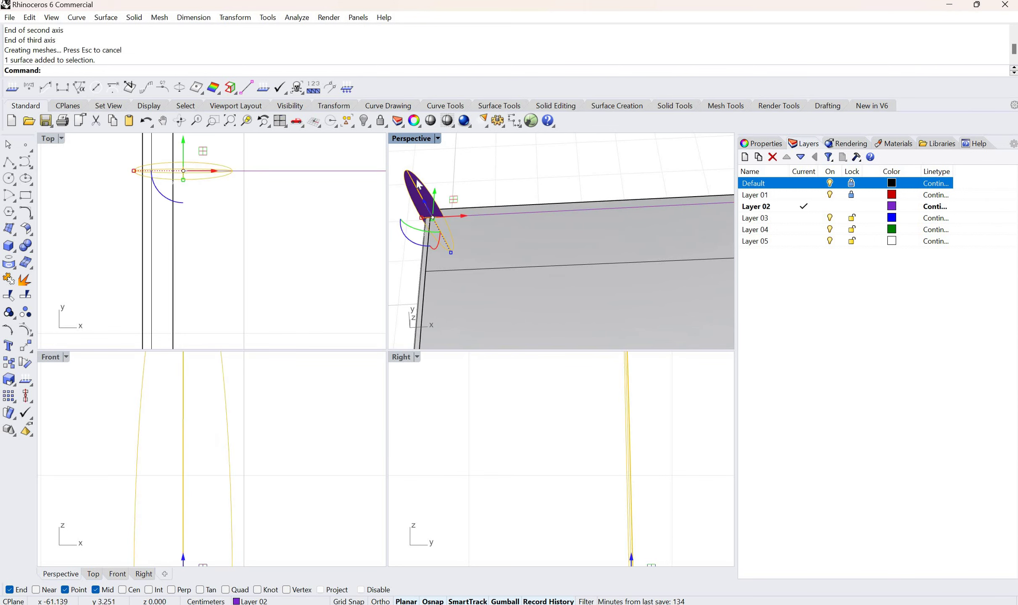
key("Delete")
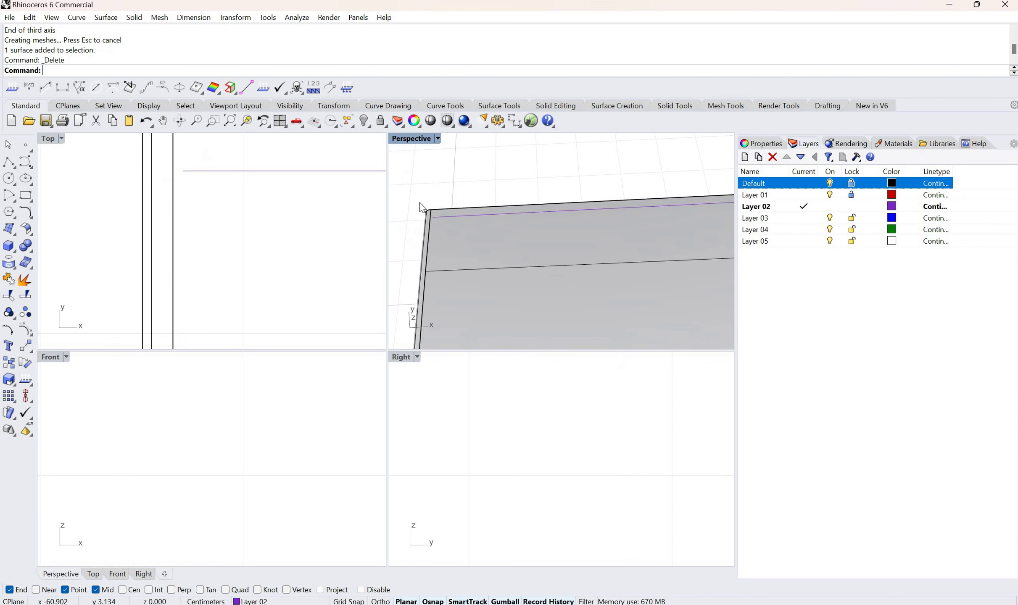
- Build a slender ellipsoid with the AroundCurve option on the Layer 02 curve near its end, with the longest axis along the curve
scroll(422, 210, "up", 7)
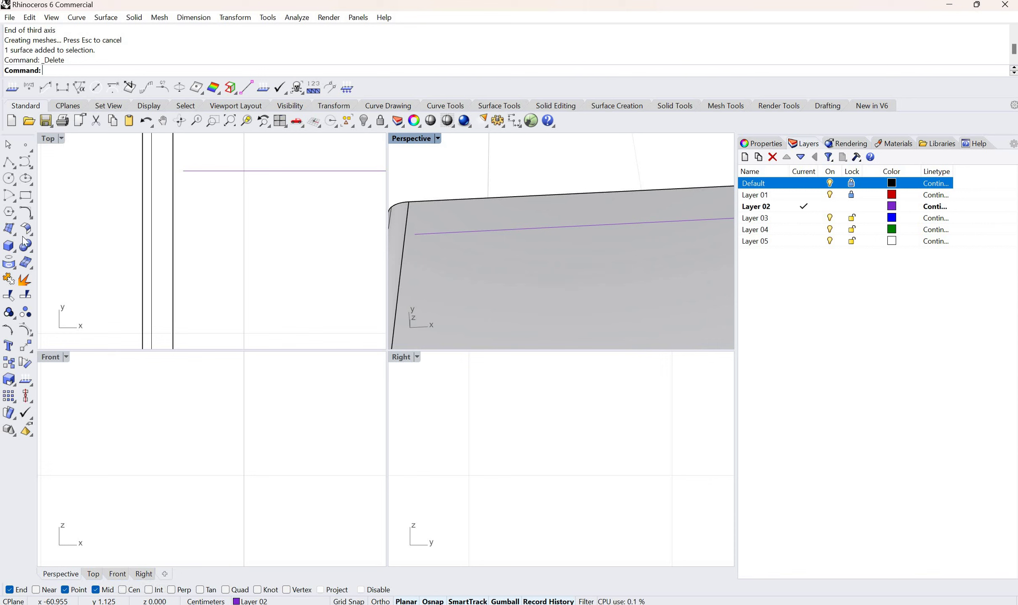
left_click(9, 246)
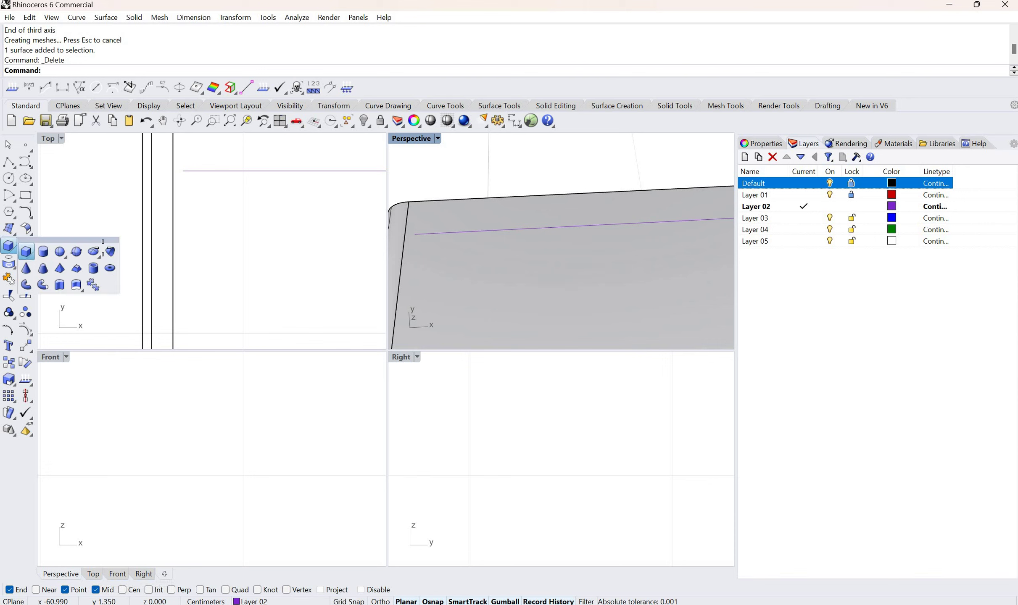
left_click(92, 252)
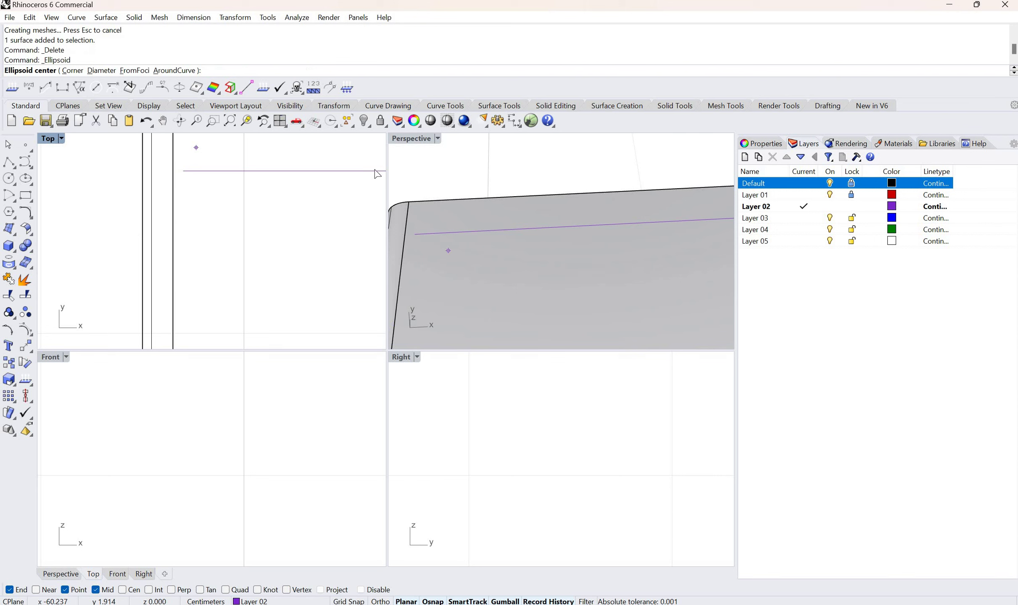
type("a")
key("Return")
scroll(422, 243, "up", 2)
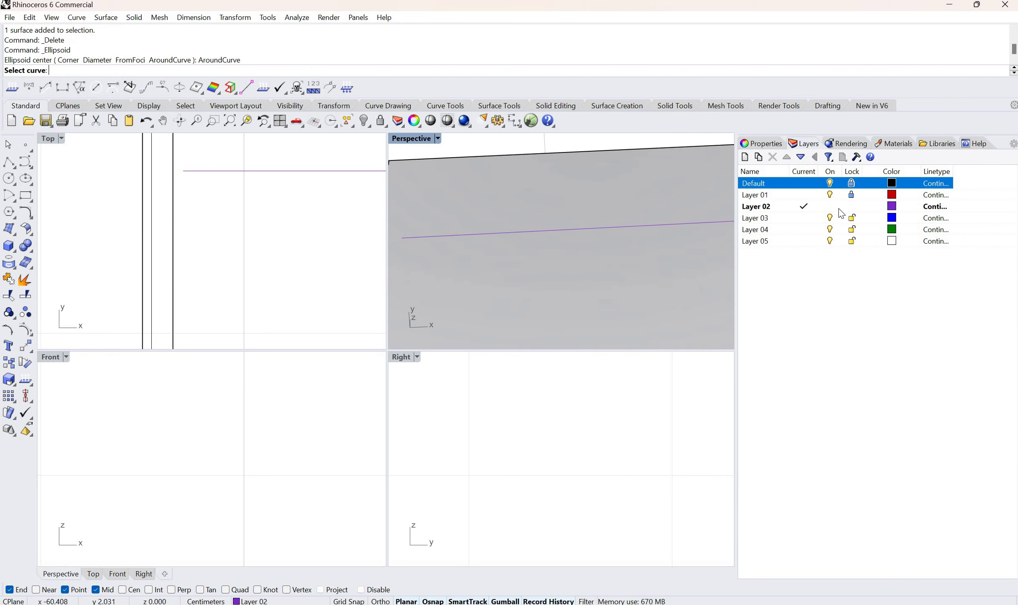
left_click(766, 210)
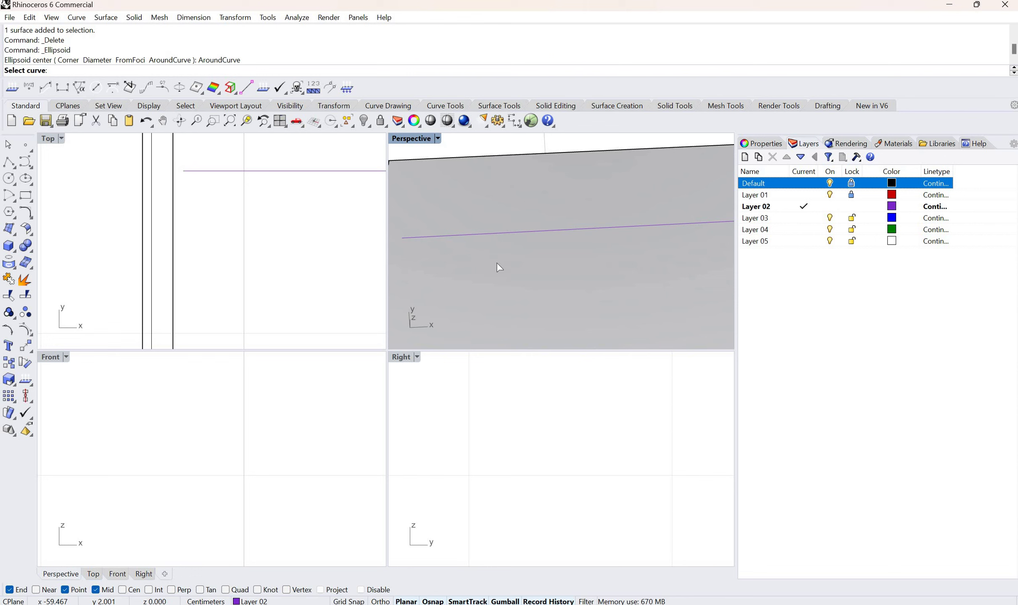
left_click(415, 239)
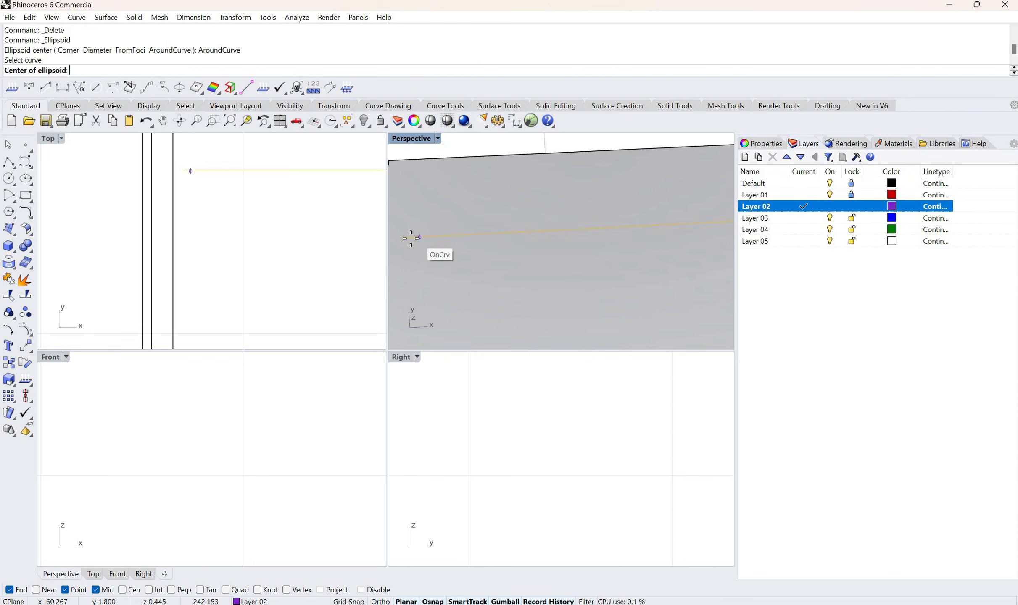
left_click(412, 248)
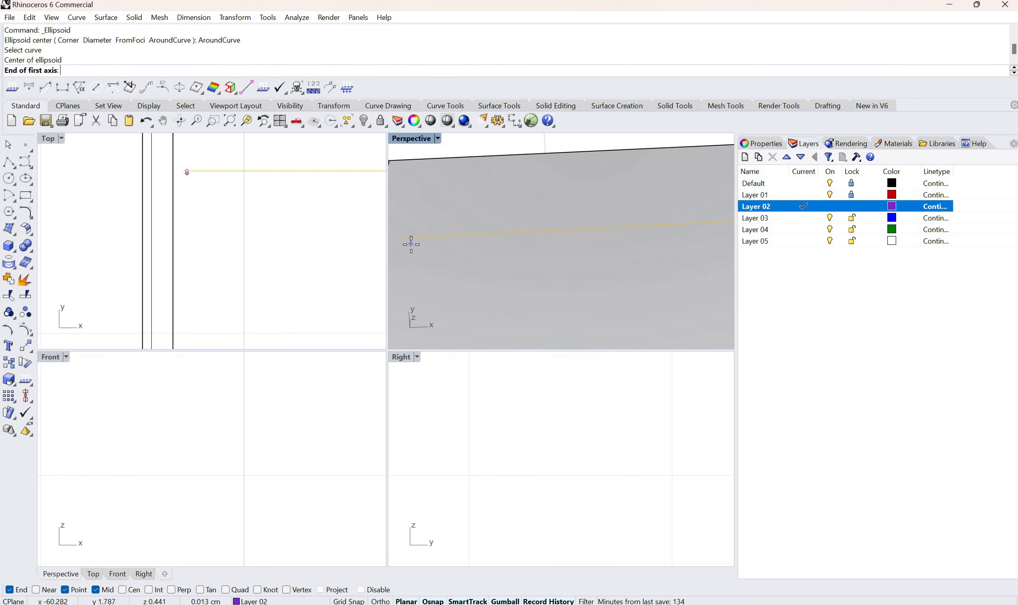
left_click(413, 239)
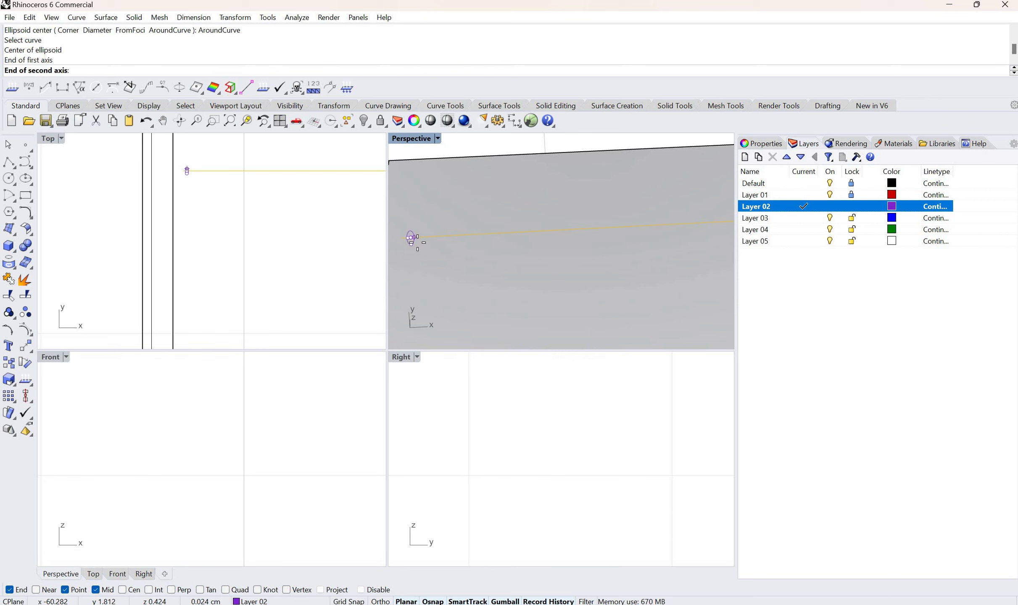
left_click(428, 240)
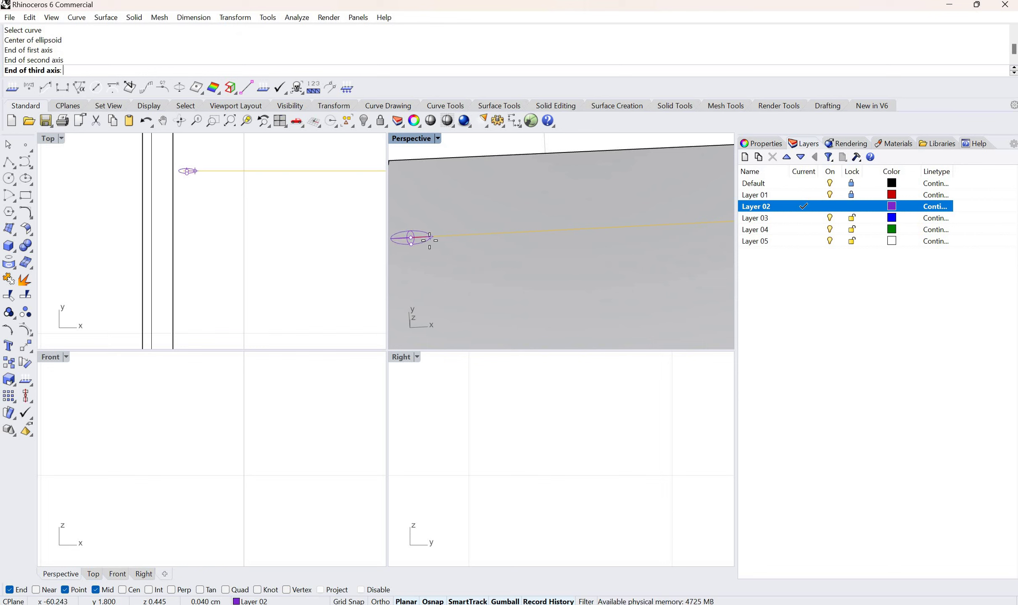
left_click(432, 256)
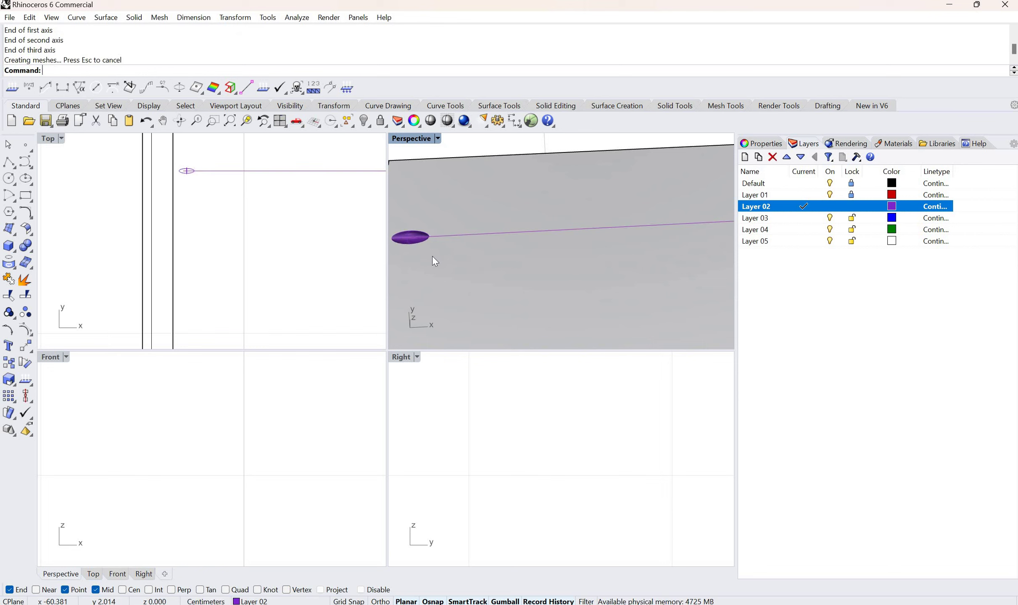
- Try to array the ellipsoid along the Layer 02 curve with 1213 items and Freeform orientation
scroll(432, 256, "down", 4)
scroll(420, 250, "up", 4)
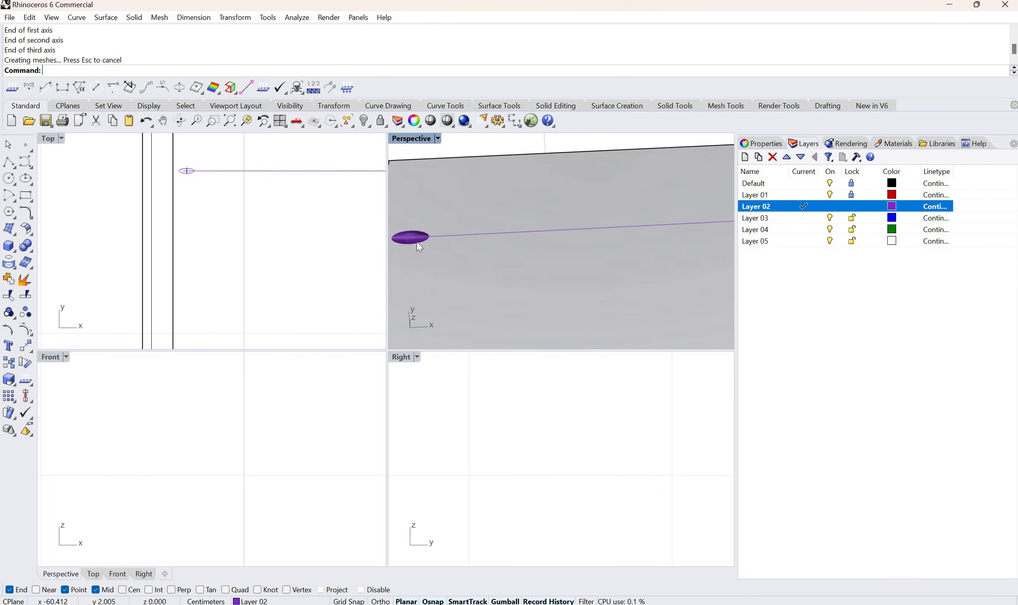
scroll(417, 242, "down", 2)
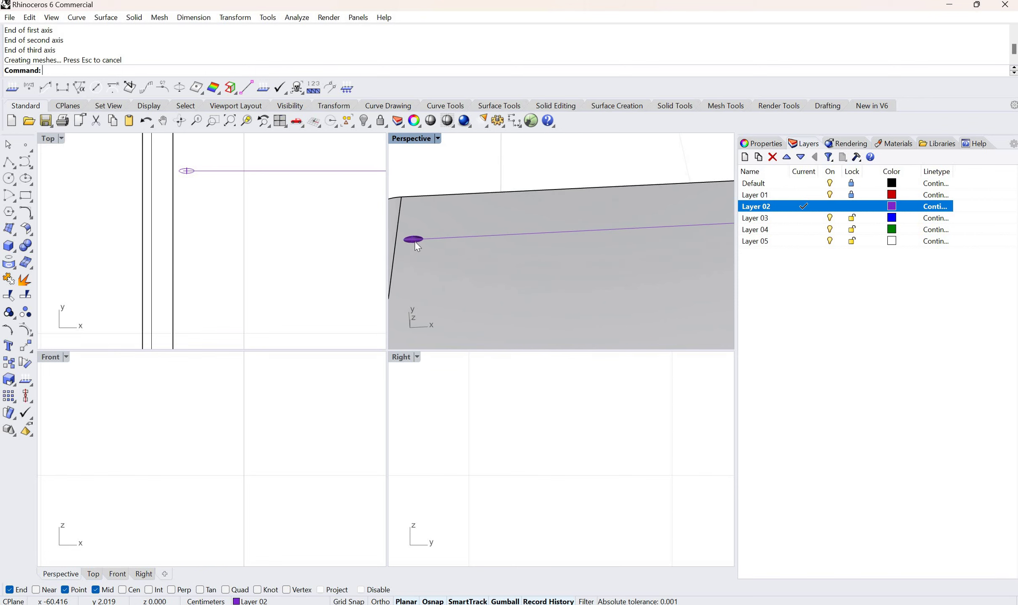
left_click(414, 241)
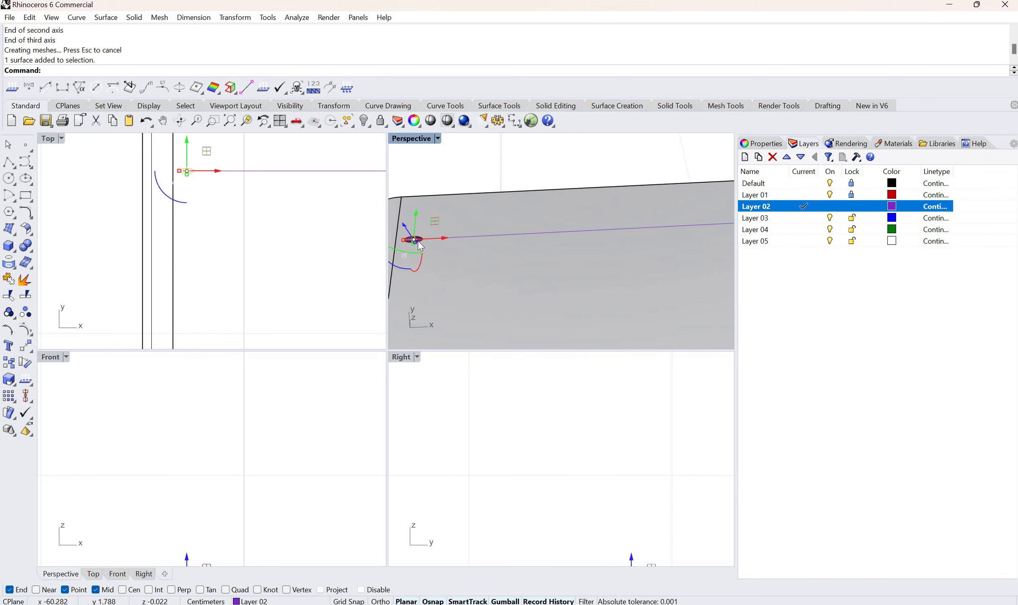
scroll(404, 231, "up", 3)
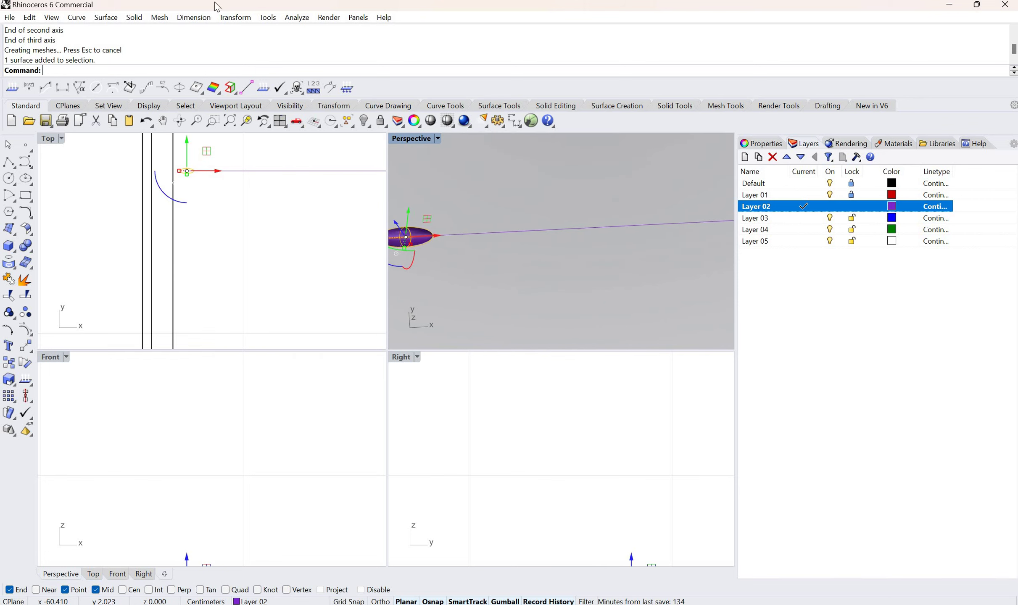
left_click(236, 17)
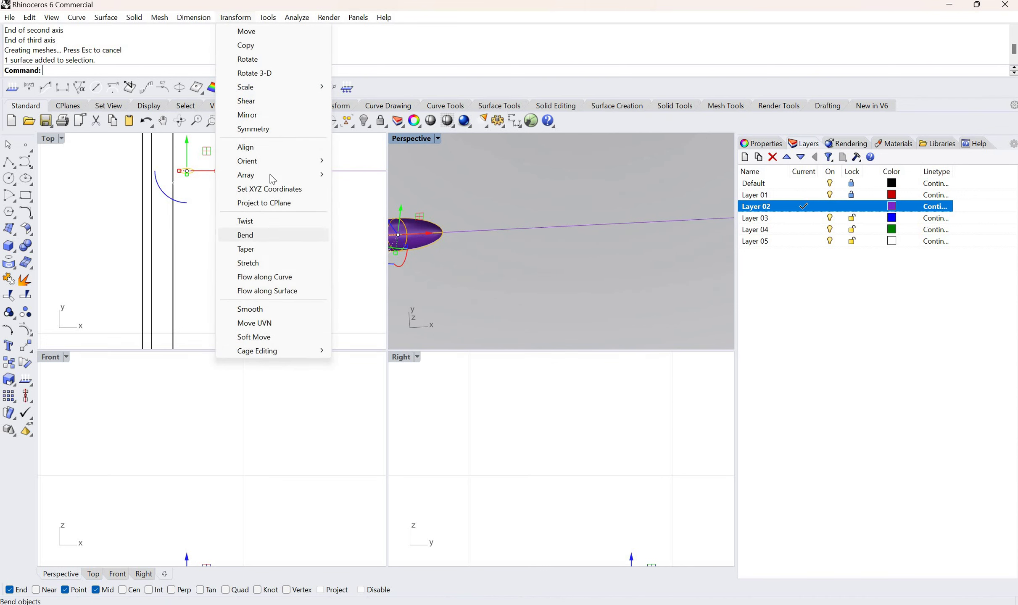
mouse_move(282, 175)
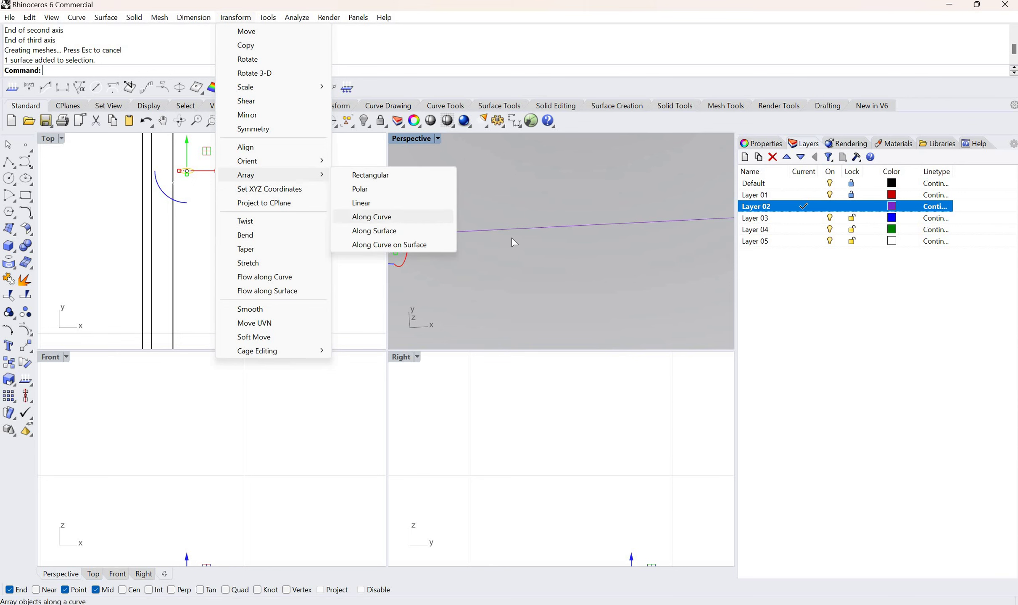
left_click(371, 217)
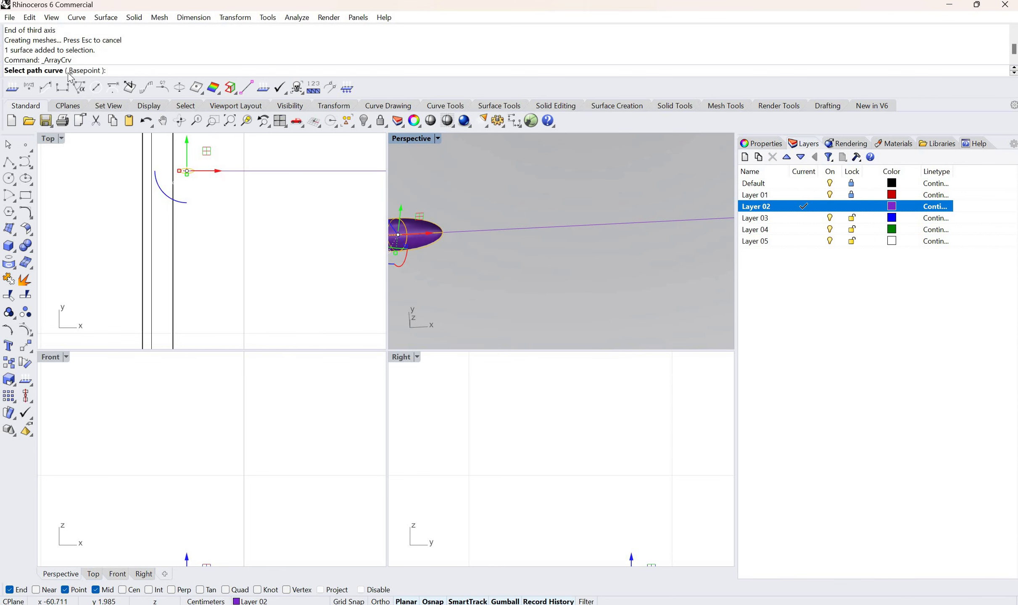
left_click(478, 231)
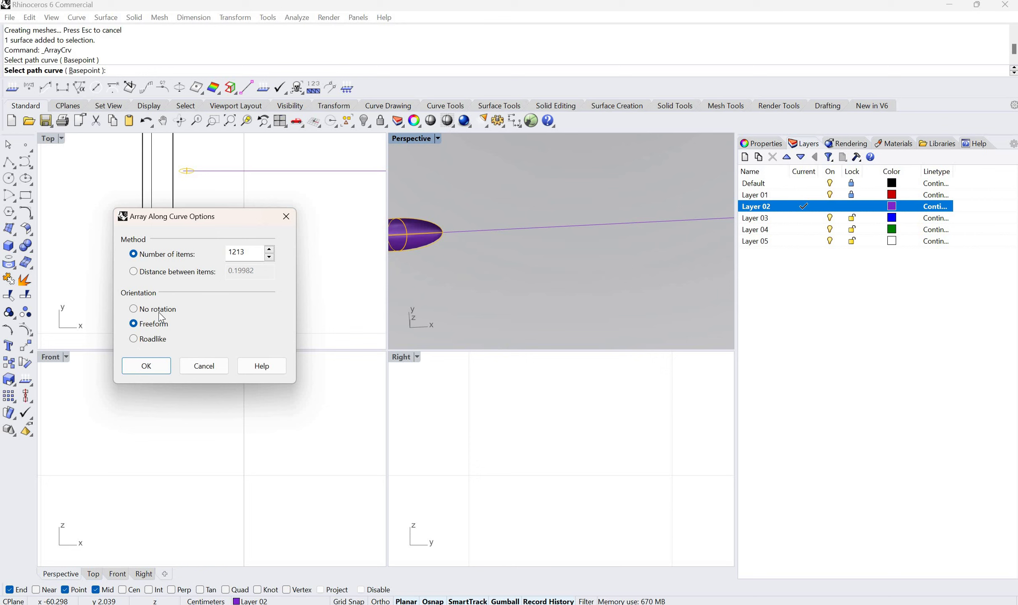
left_click(155, 366)
- Try scaling the first ellipsoid of the array lengthwise and shifting it slightly along the curve with the gumball
scroll(460, 243, "down", 2)
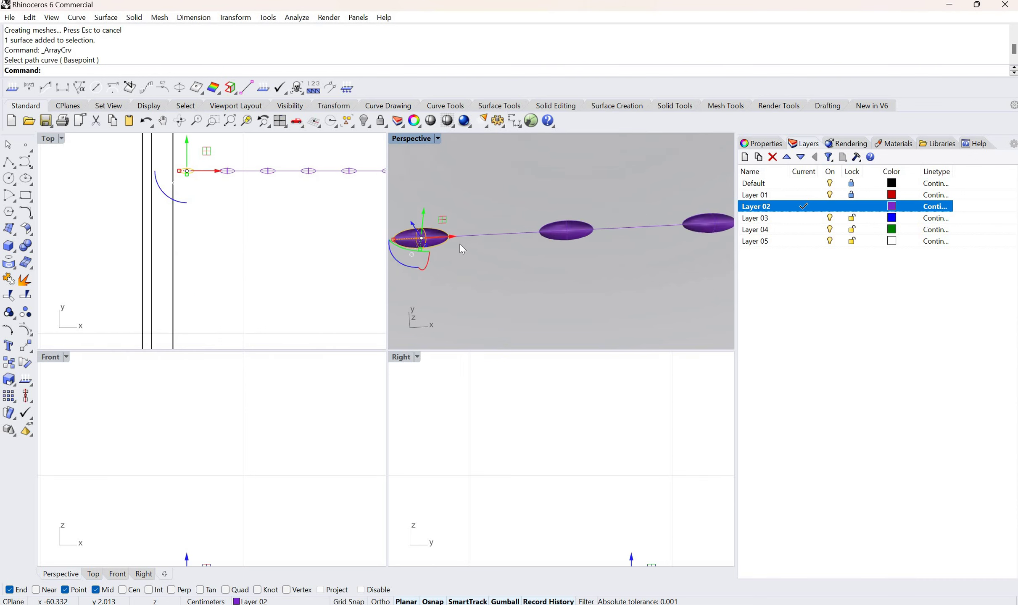
scroll(462, 252, "up", 8)
scroll(474, 297, "up", 2)
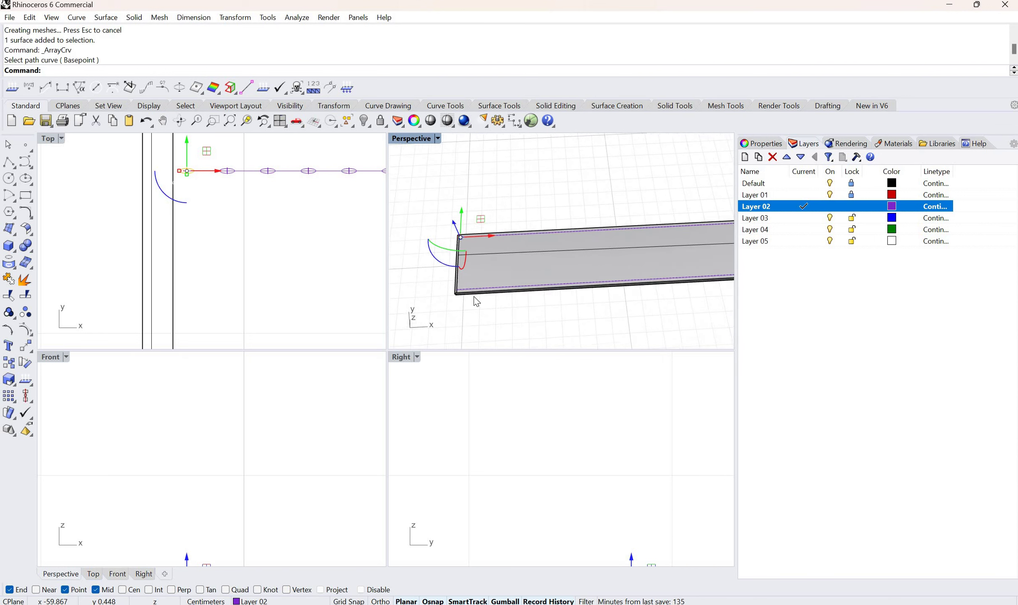
scroll(459, 177, "up", 4)
scroll(429, 180, "up", 6)
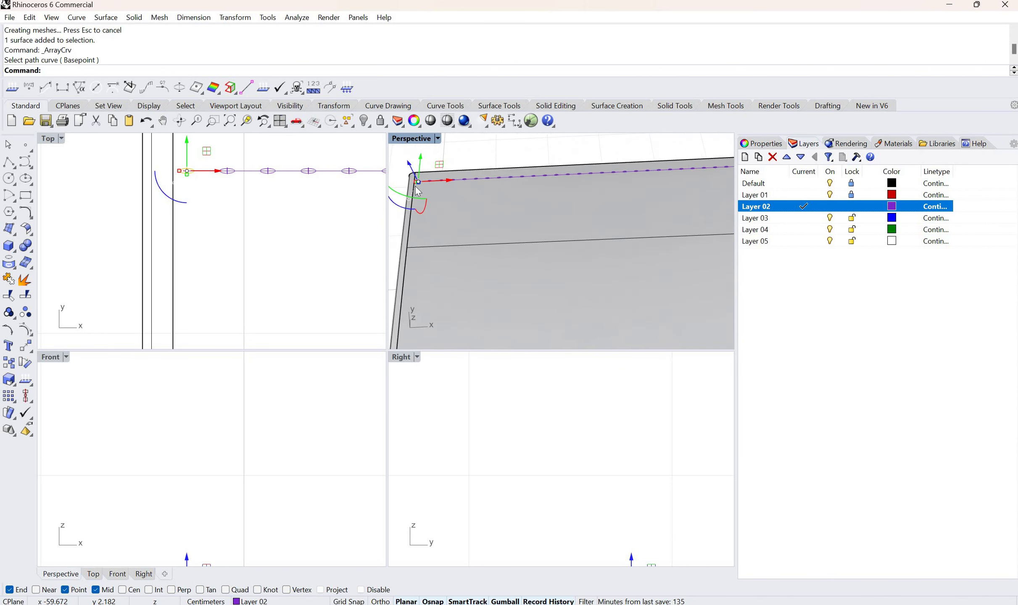
scroll(410, 191, "up", 3)
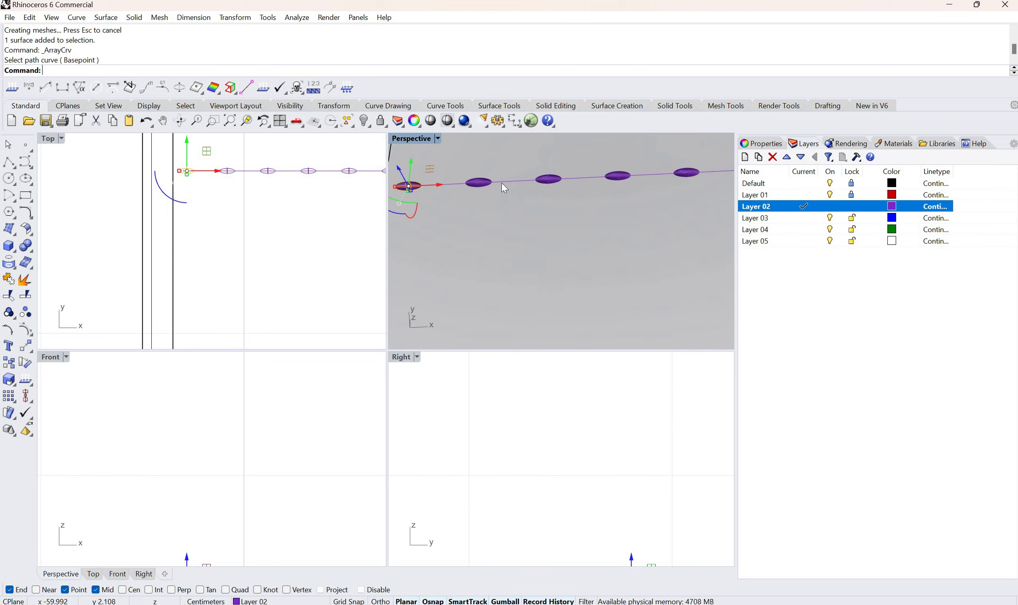
scroll(450, 188, "up", 4)
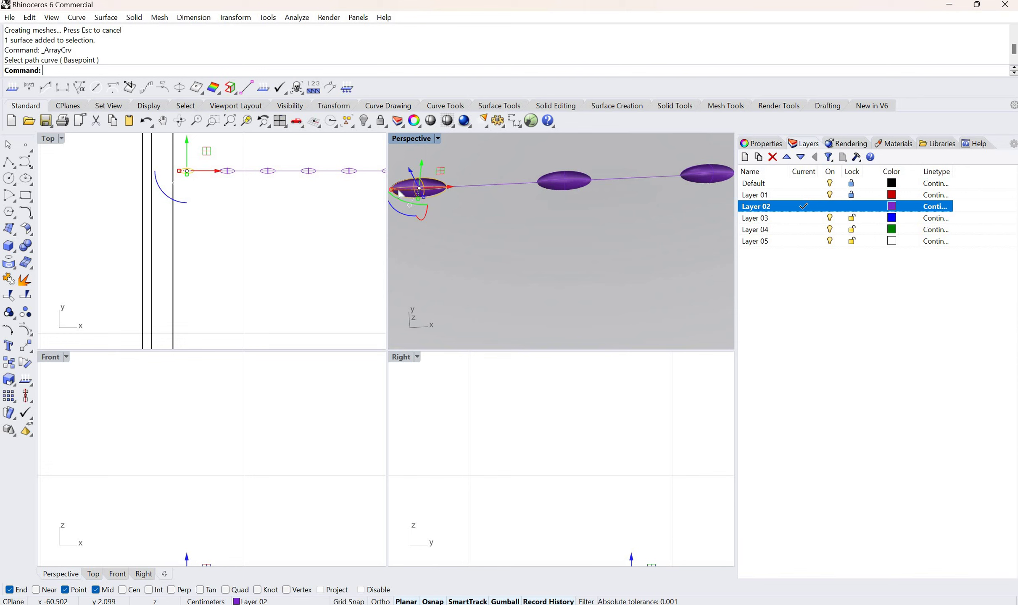
left_click_drag(399, 194, 450, 188)
mouse_move(449, 186)
left_mouse_down()
mouse_move(467, 184)
mouse_move(451, 188)
left_mouse_up()
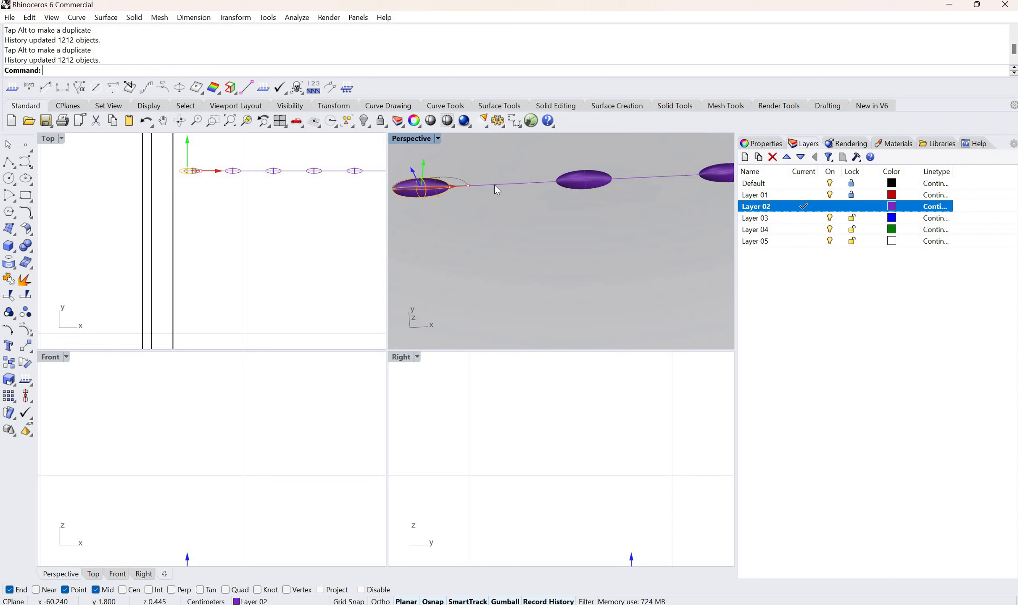
- Try to move the second arrayed ellipsoid along the curve, then cancel the move
left_click(591, 183)
left_click_drag(548, 188, 532, 274)
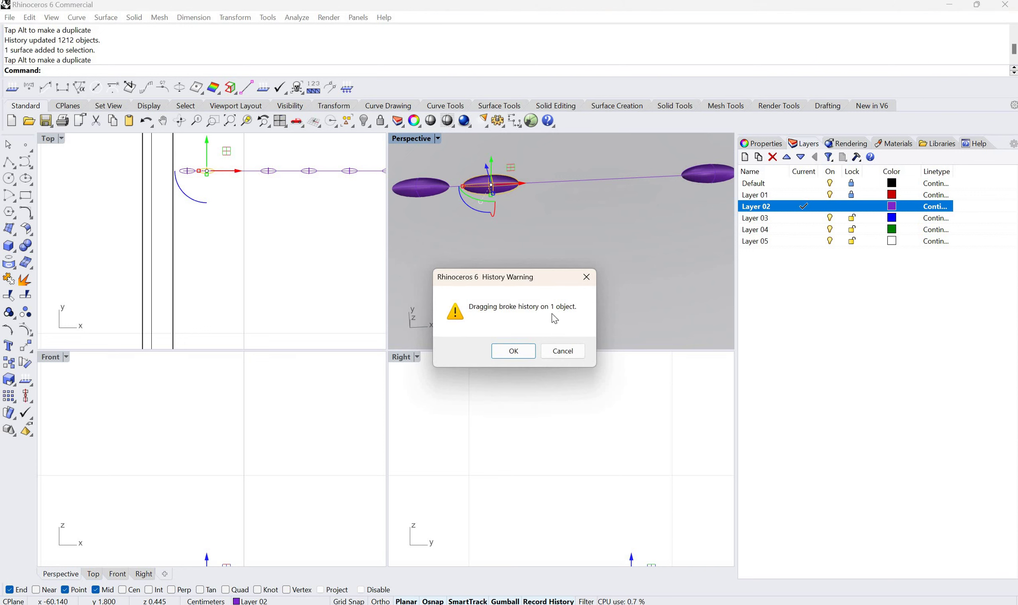
left_click(565, 351)
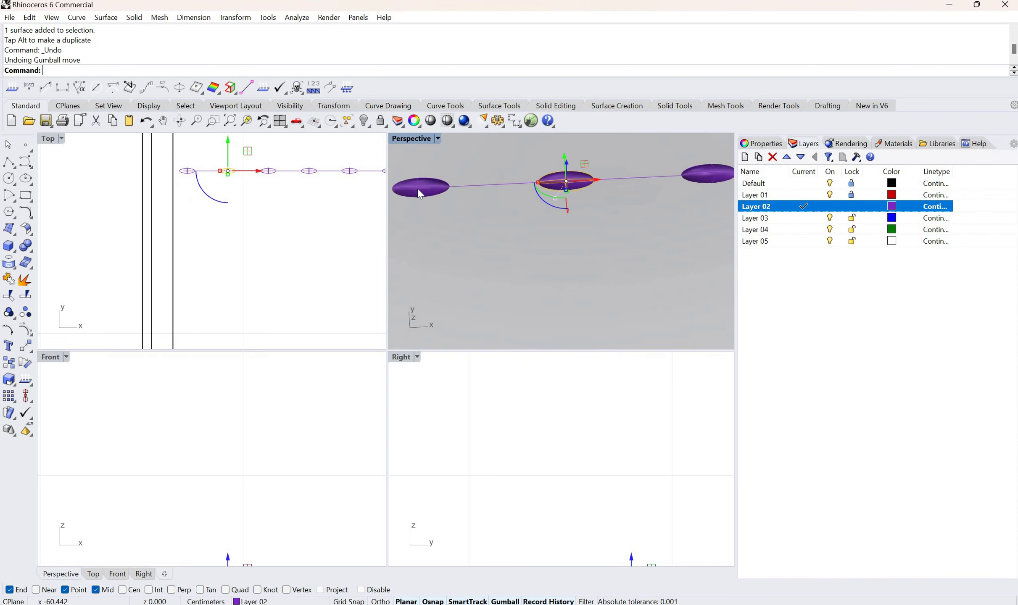
- Undo the gumball moves and scaling of the first ellipsoid together with the array along the curve
scroll(416, 193, "down", 8)
scroll(417, 193, "up", 5)
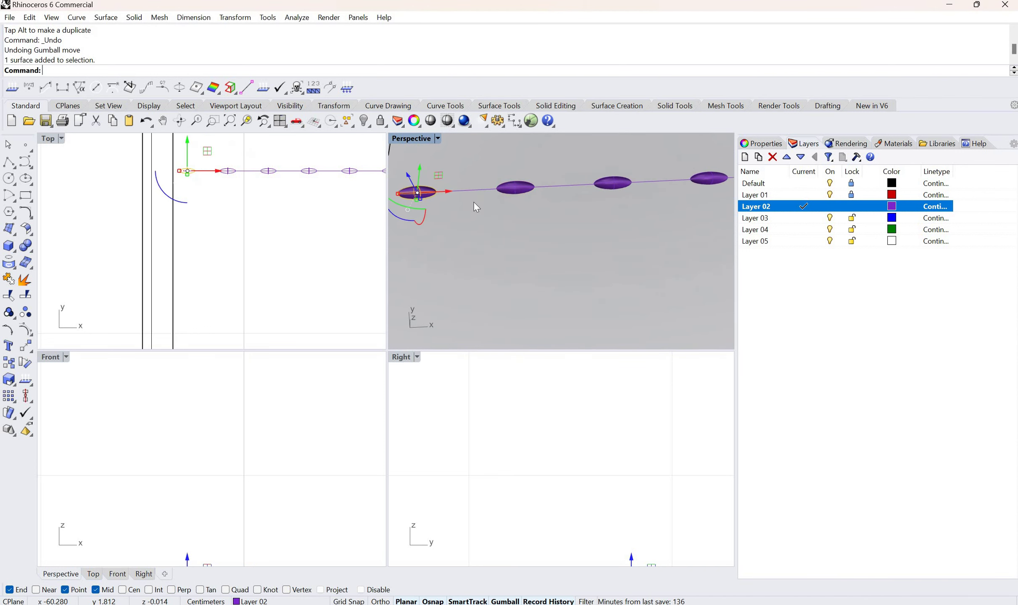
key("ctrl+z")
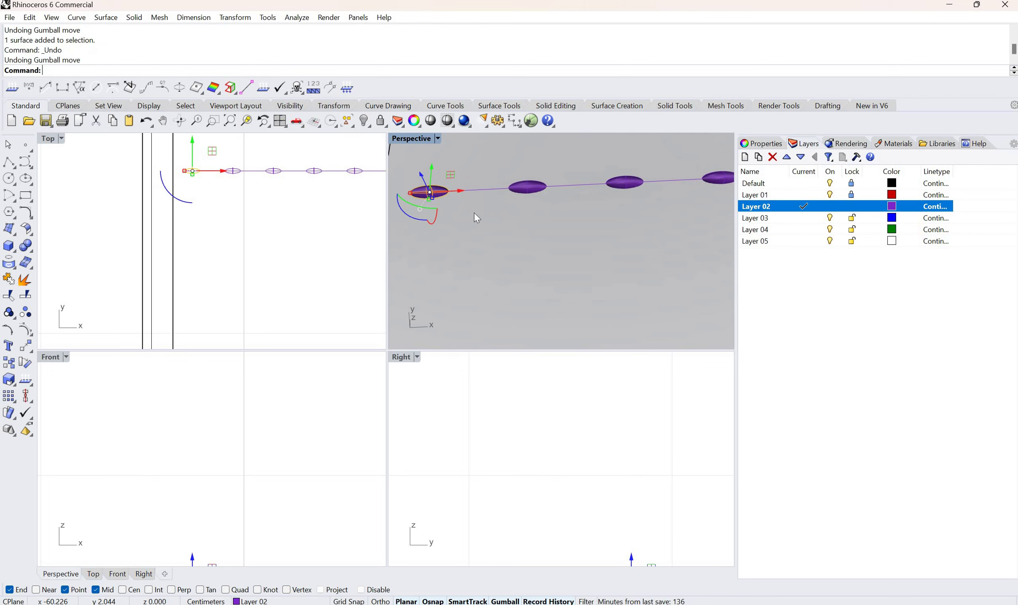
key("ctrl+z")
key("ctrl+z")
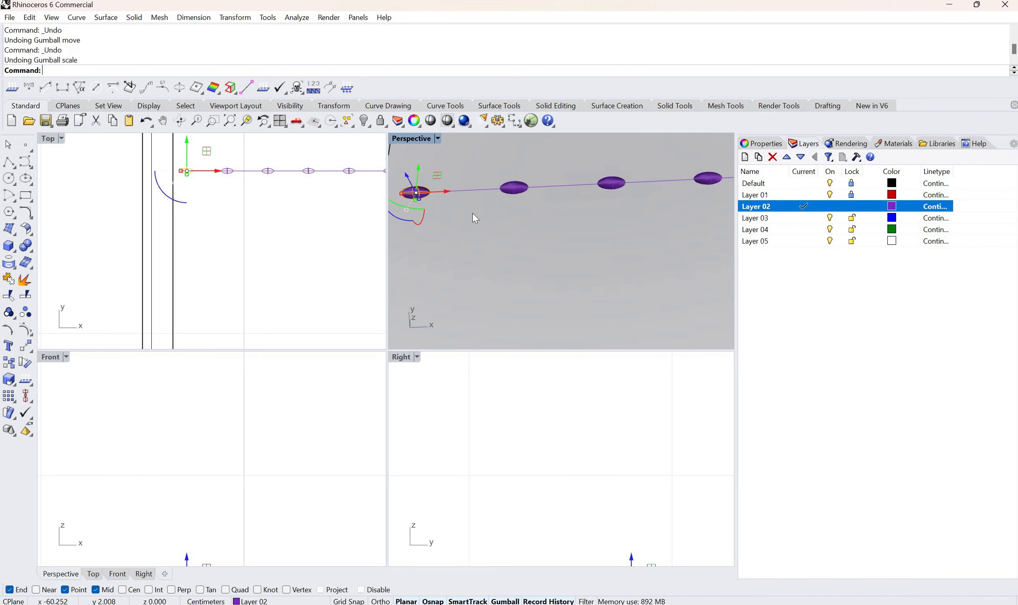
key("ctrl+z")
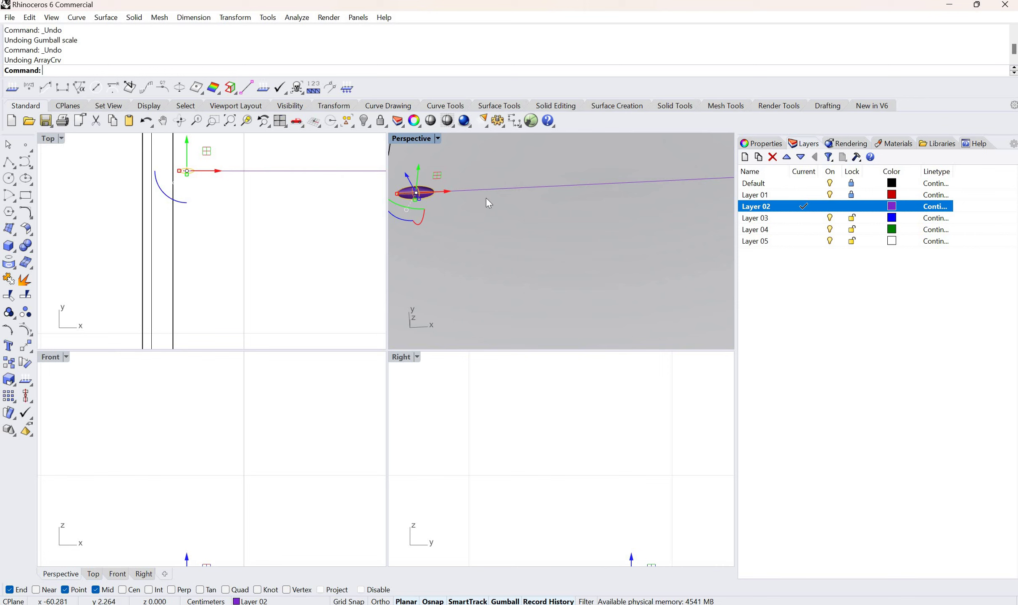
- Array the ellipsoid along the Layer 02 curve with a distance of 0.1 cm between items and Freeform orientation
scroll(484, 197, "down", 6)
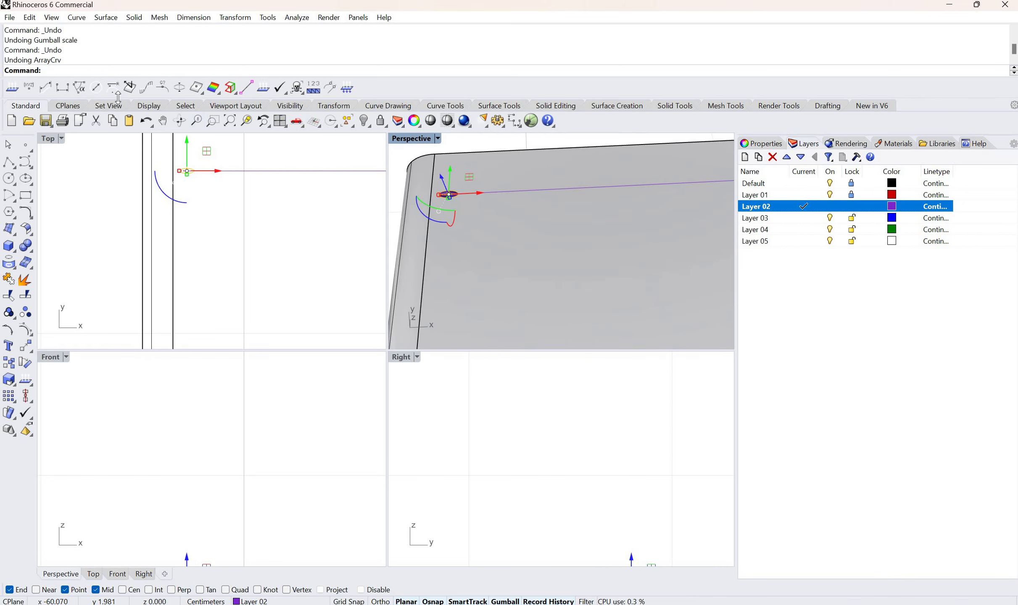
type("ArrayCrv")
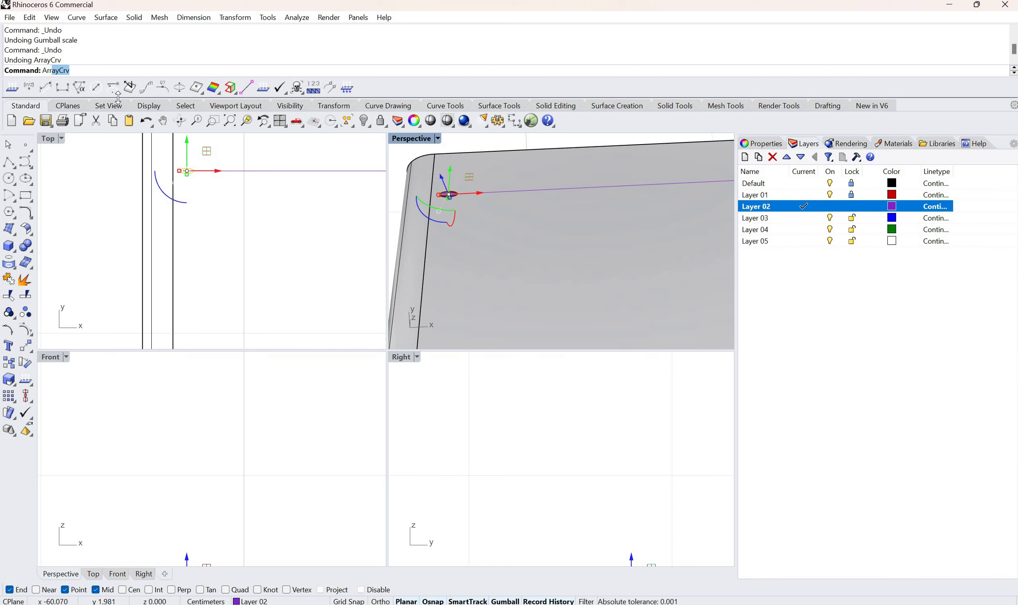
key("Return")
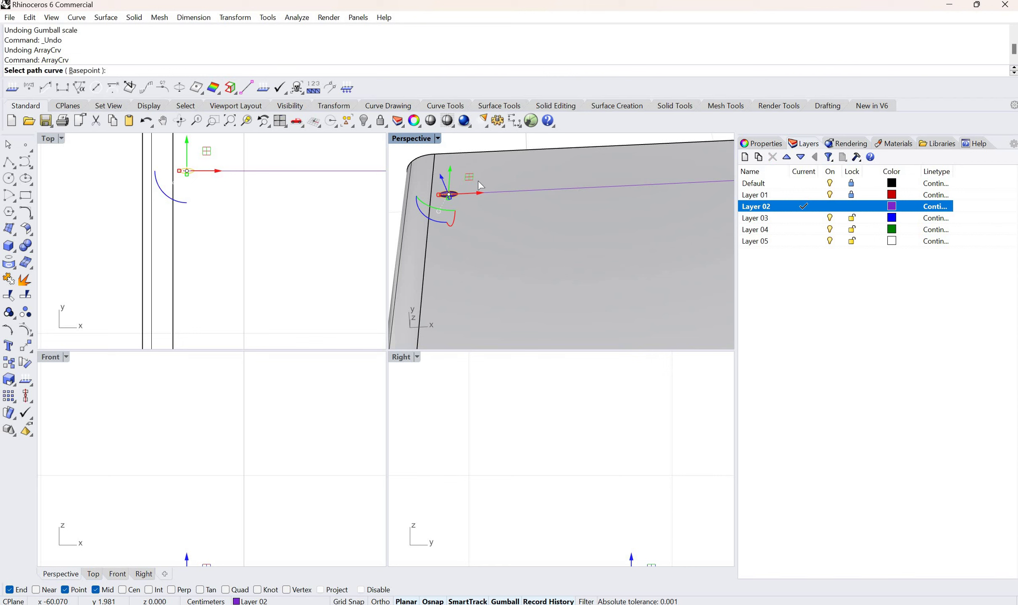
scroll(474, 200, "up", 5)
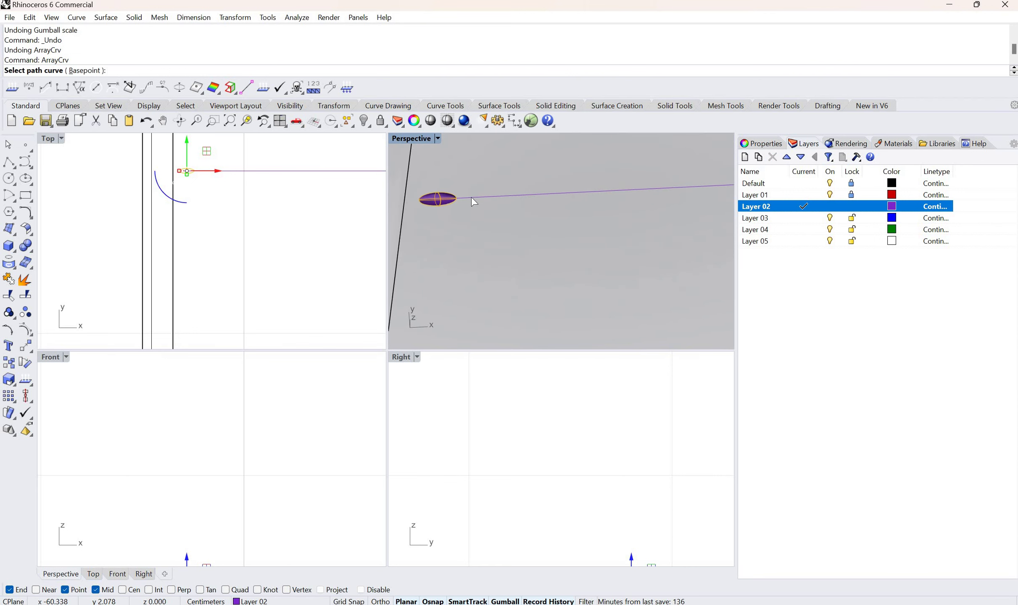
left_click(473, 198)
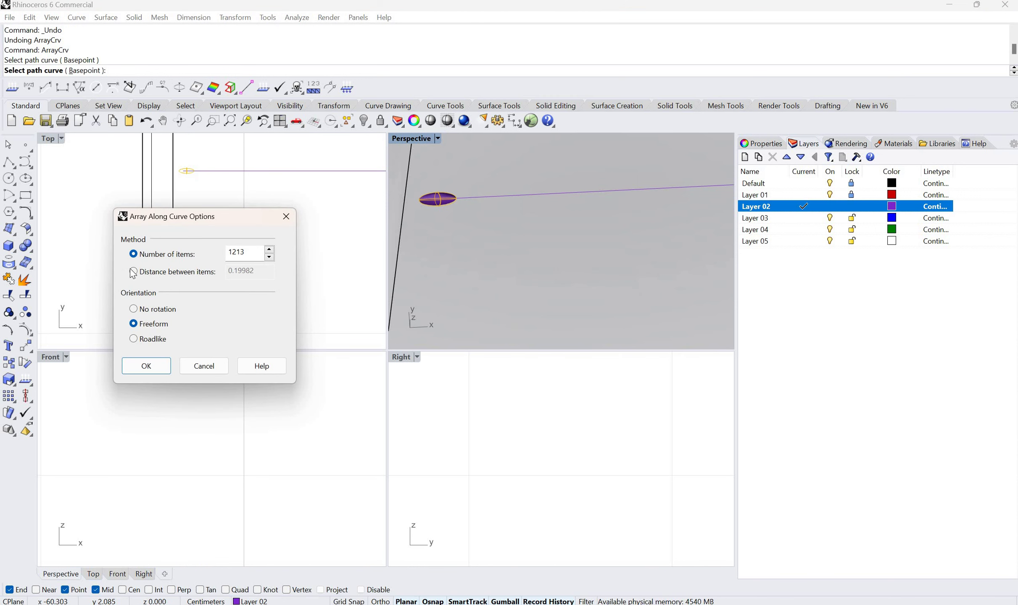
left_click(214, 274)
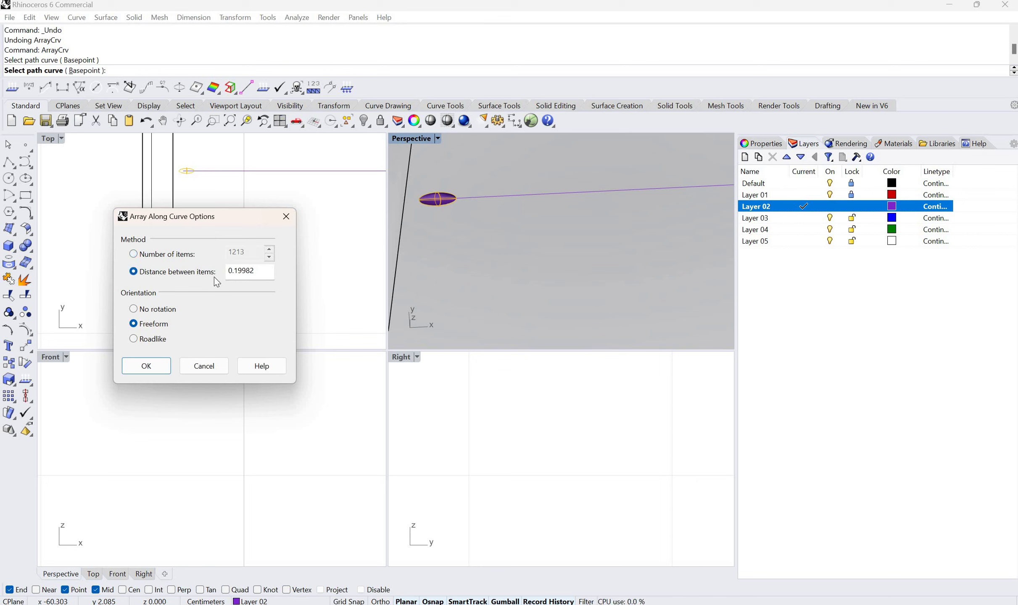
left_click(250, 272)
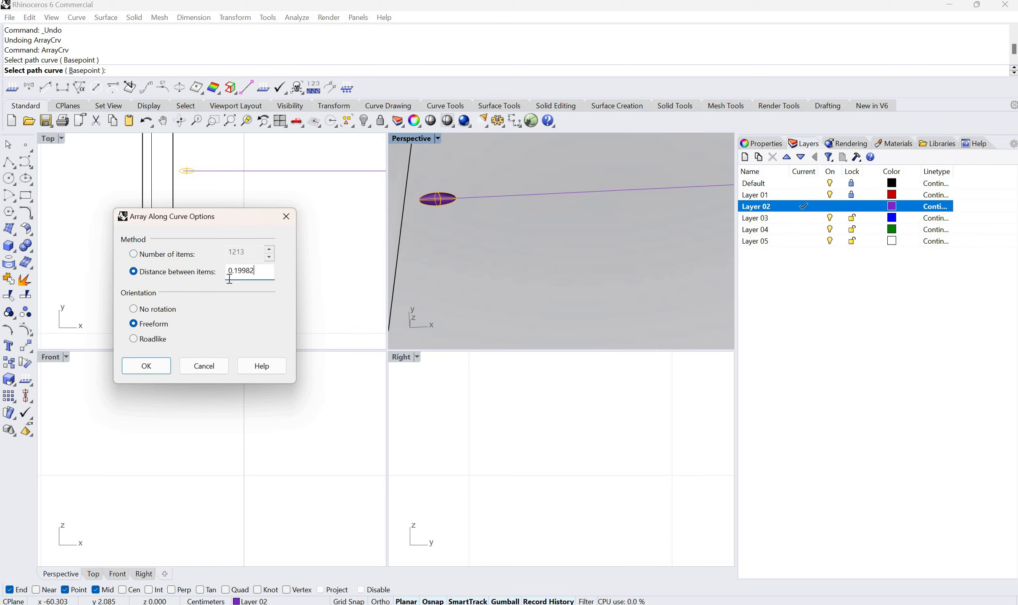
left_click(271, 267)
key("BackSpace")
key("BackSpace")
type("1")
left_click(154, 370)
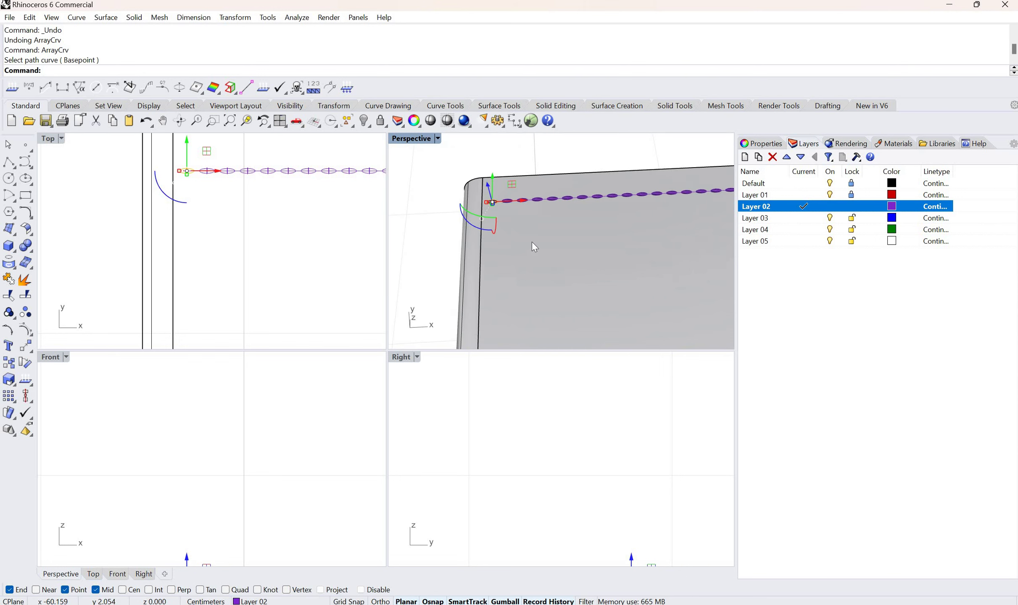
- Inspect the spacing of the arrayed ellipsoids along both long edges of the plate
scroll(467, 275, "up", 6)
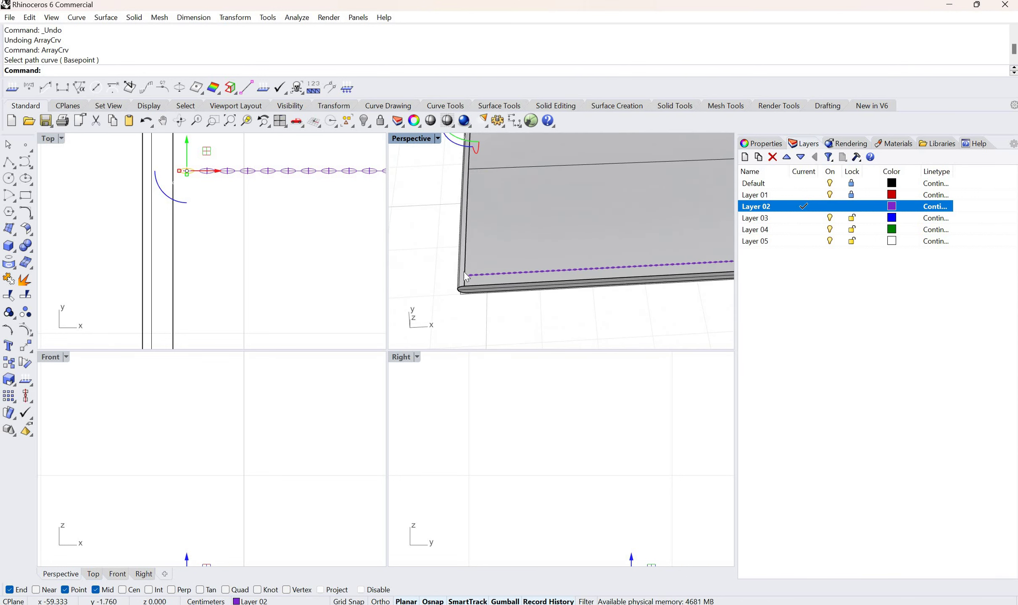
scroll(467, 276, "down", 8)
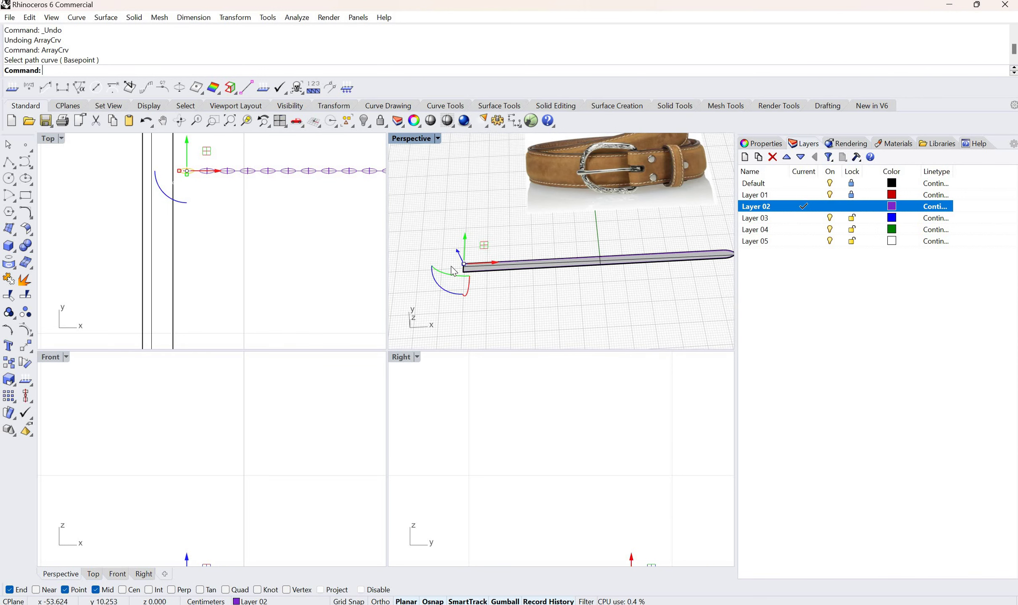
scroll(471, 273, "up", 2)
scroll(470, 275, "up", 2)
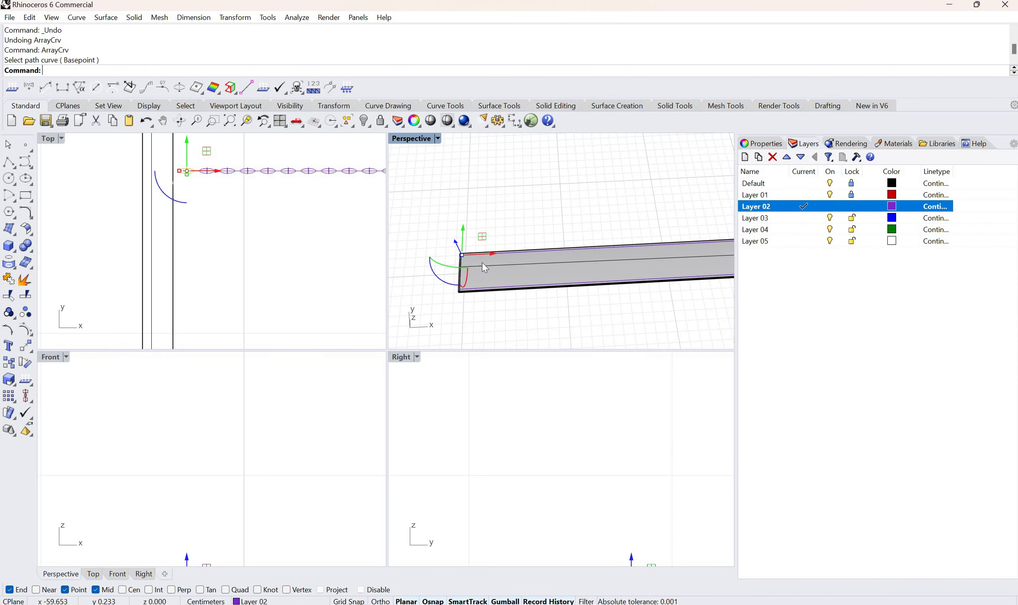
key("Escape")
scroll(478, 249, "up", 5)
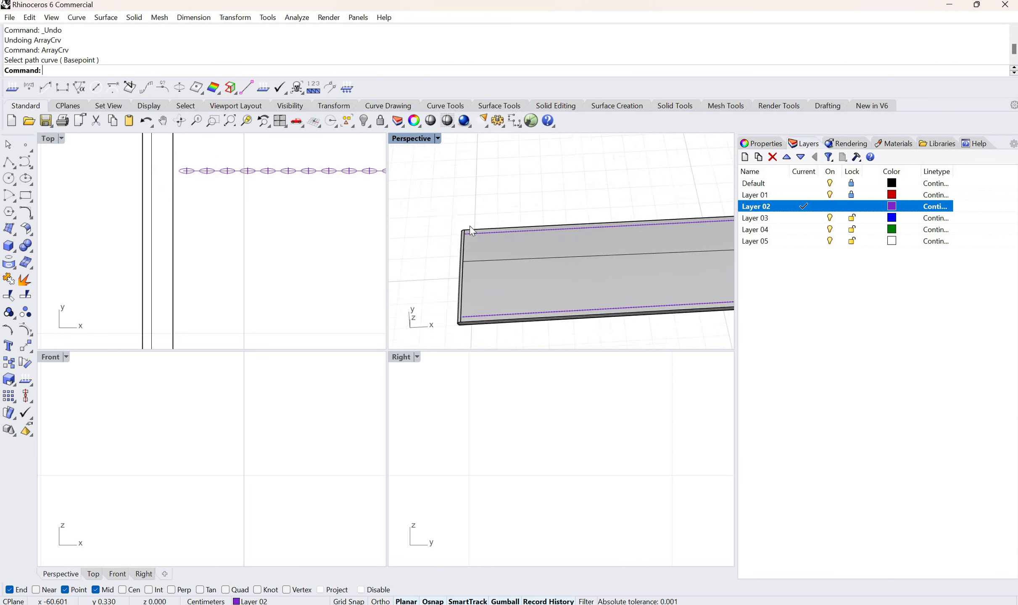
scroll(458, 227, "up", 1)
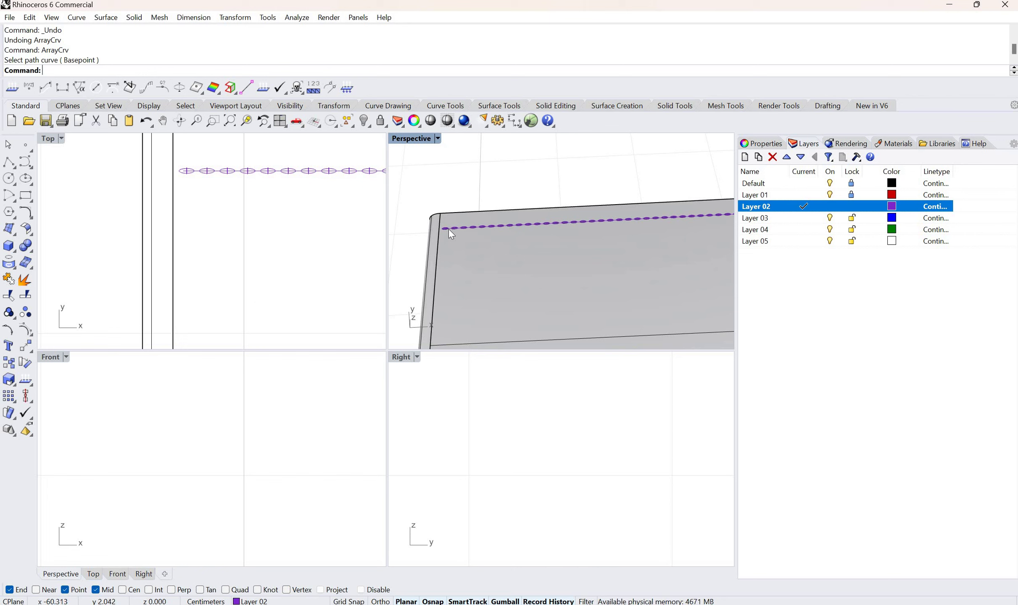
scroll(448, 234, "up", 2)
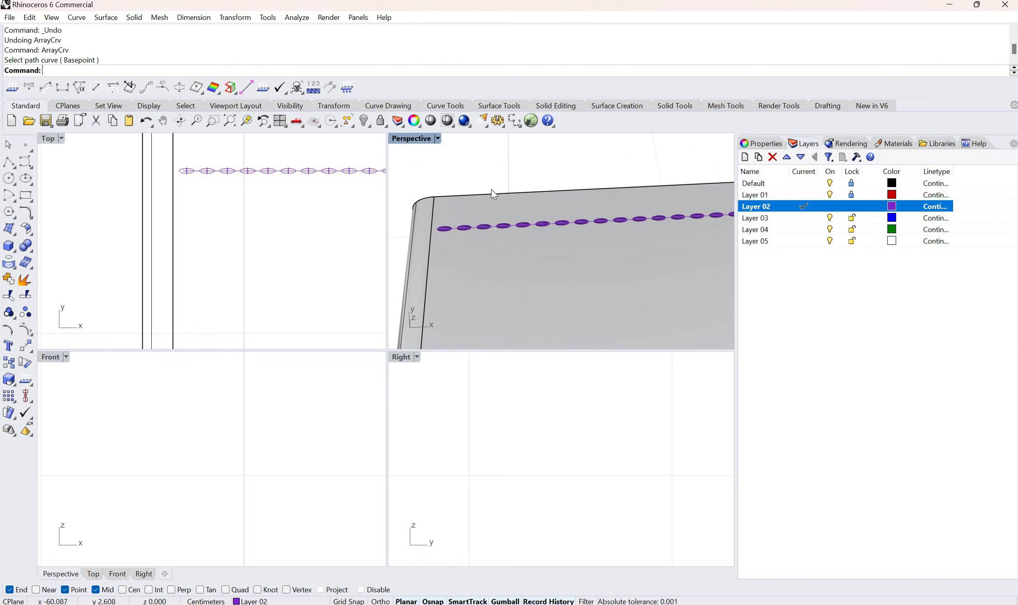
scroll(434, 216, "down", 3)
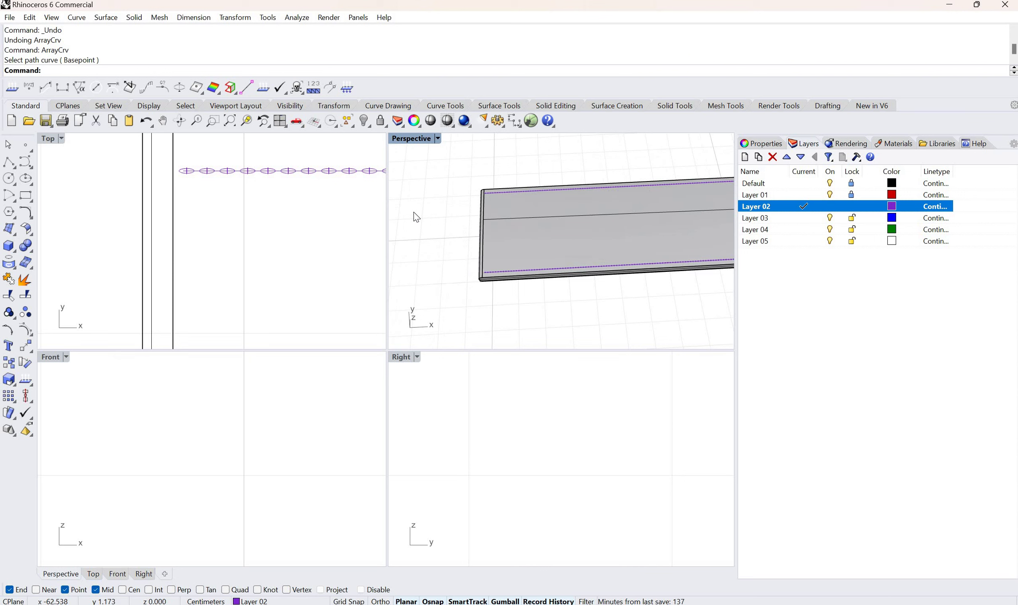
scroll(414, 222, "down", 2)
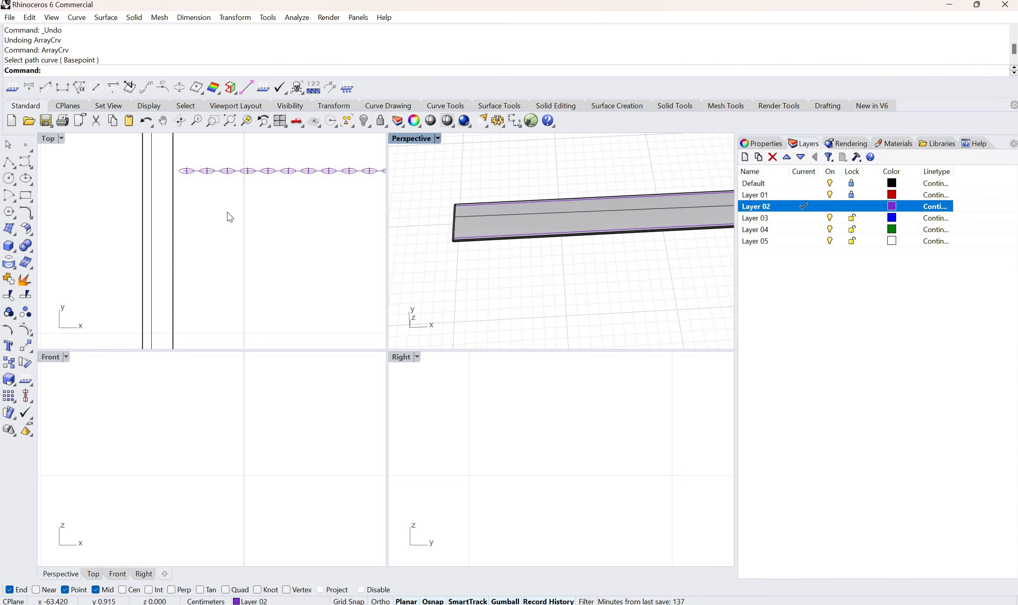
- Draw a centre-based rounded rectangle, 6 cm long and 5 cm wide, in the Top view beyond the plate's end
scroll(229, 212, "down", 12)
scroll(176, 264, "down", 12)
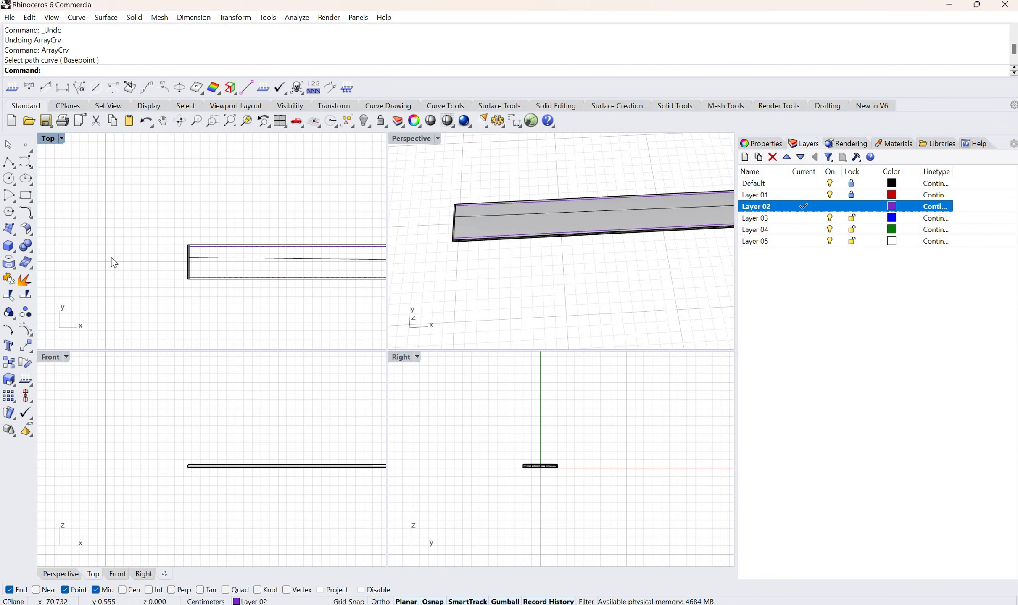
scroll(114, 263, "up", 7)
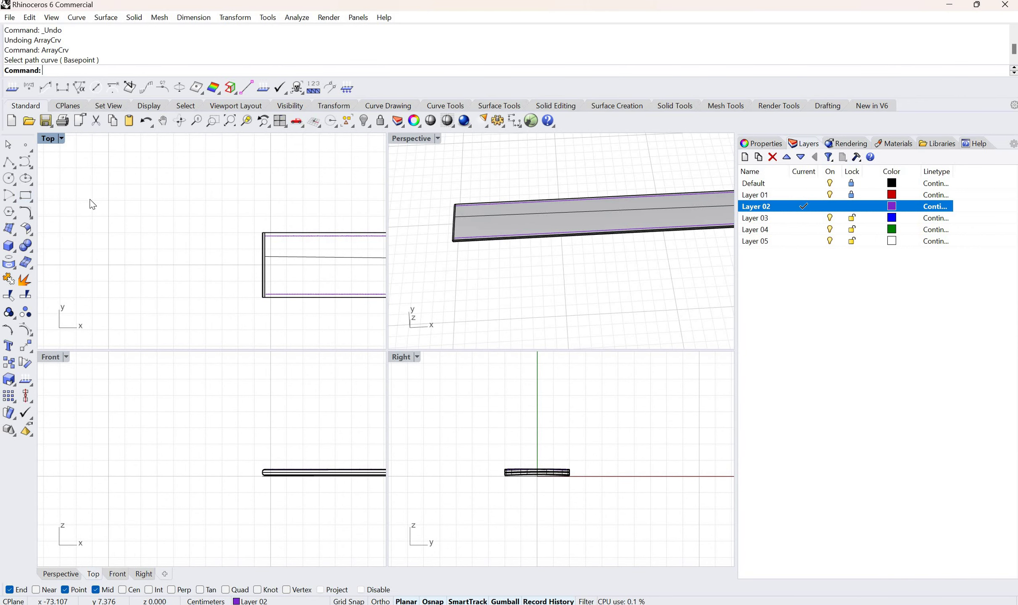
left_click(31, 200)
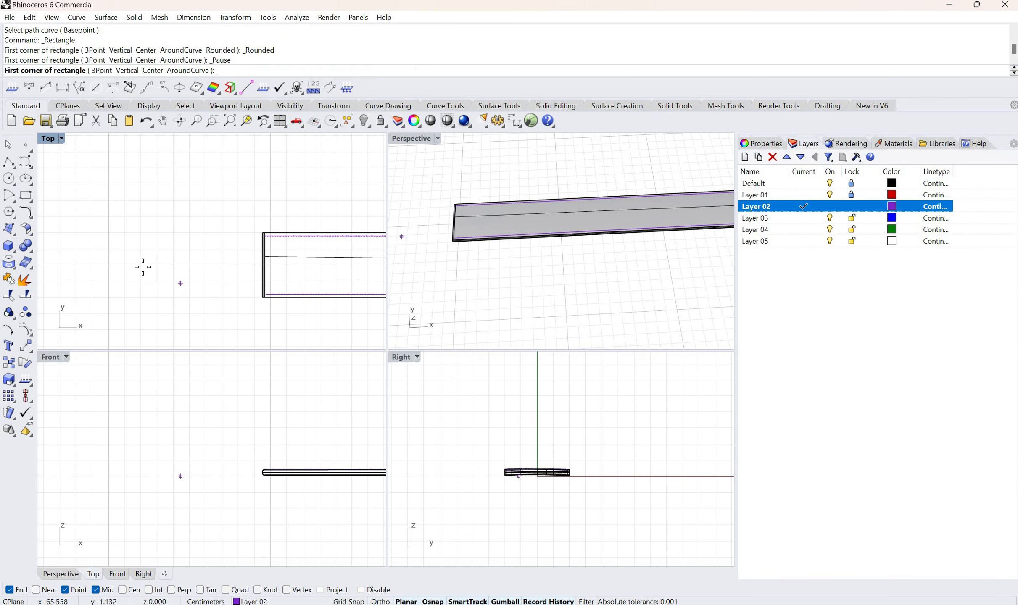
left_click(157, 71)
left_click(142, 264)
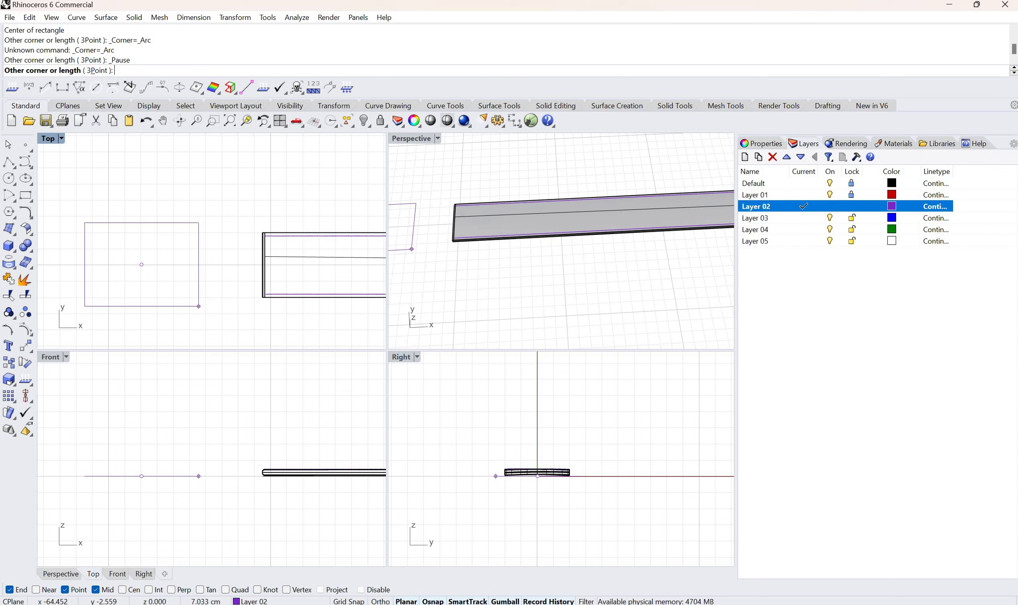
type("6")
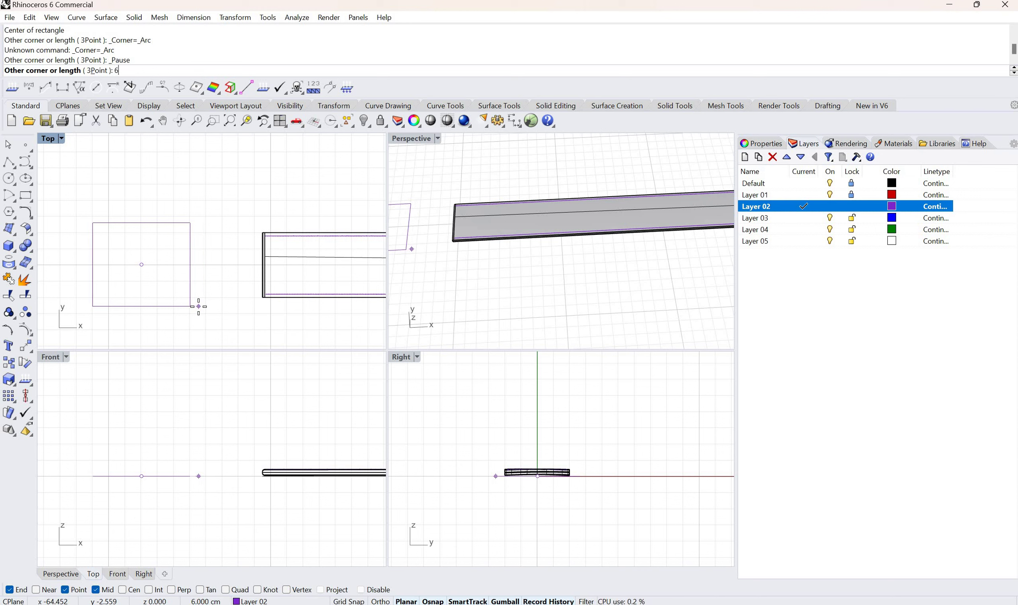
key("Return")
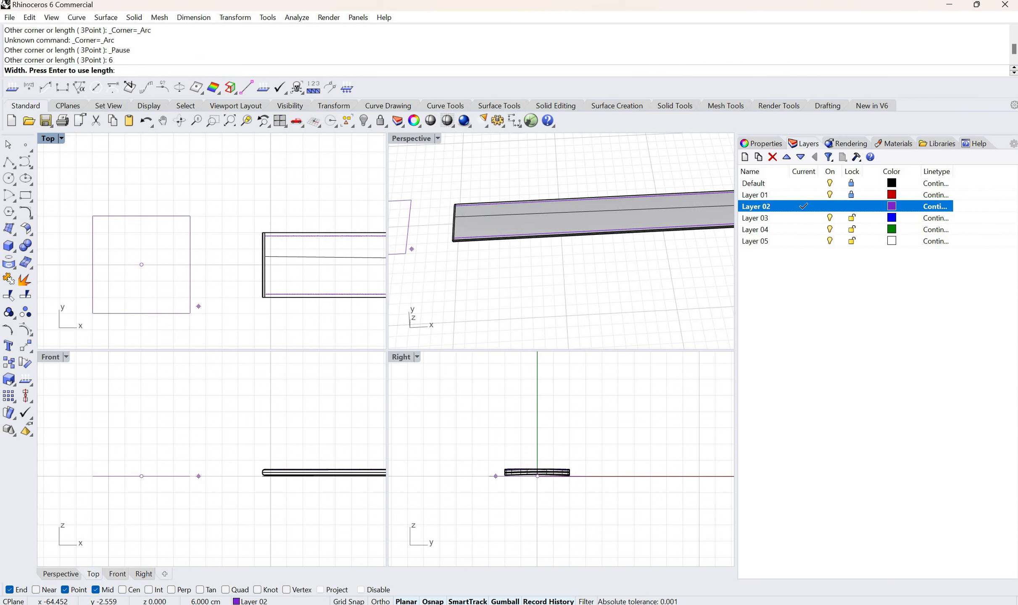
type("5")
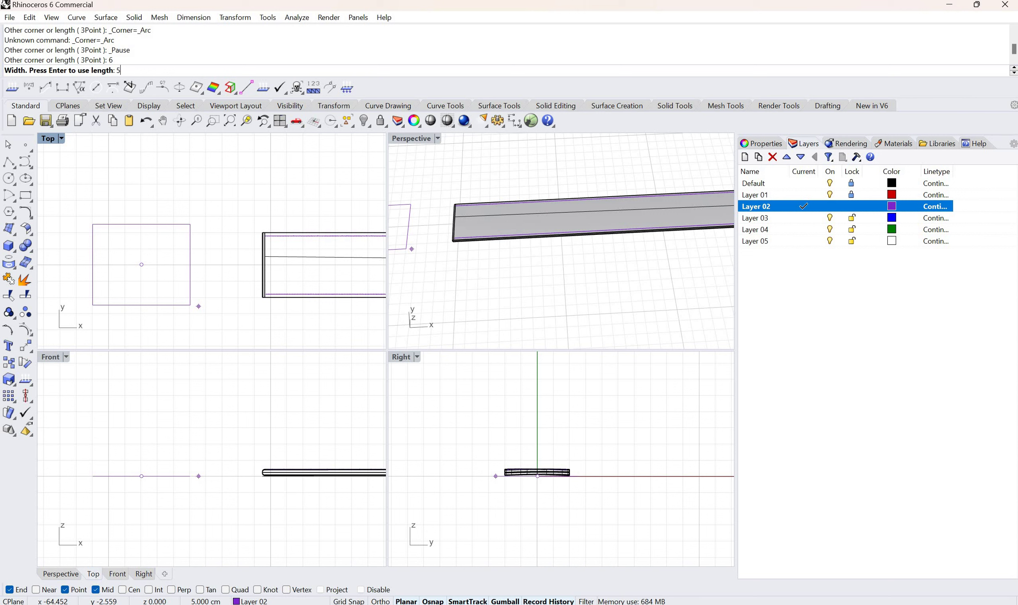
key("Return")
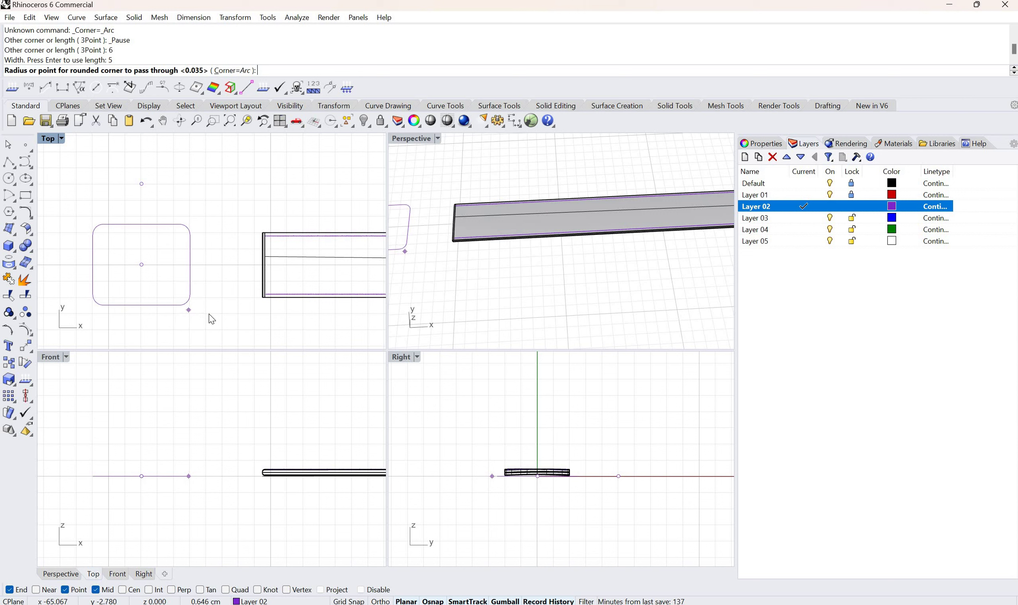
key("Return")
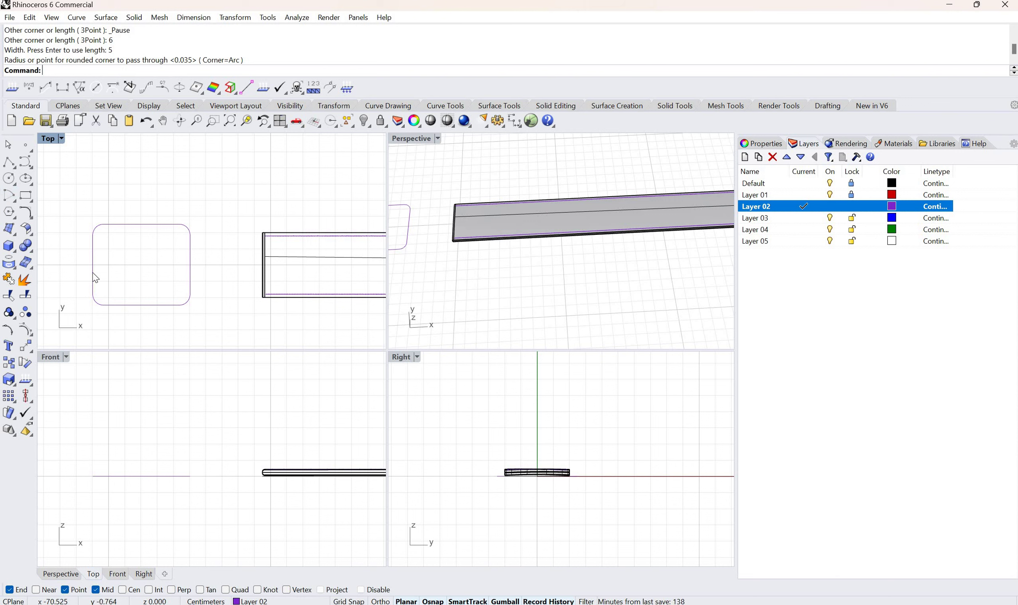
- Duplicate the rounded rectangle in place and scale the copy down uniformly to form a smaller concentric outline inside it
left_click(115, 272)
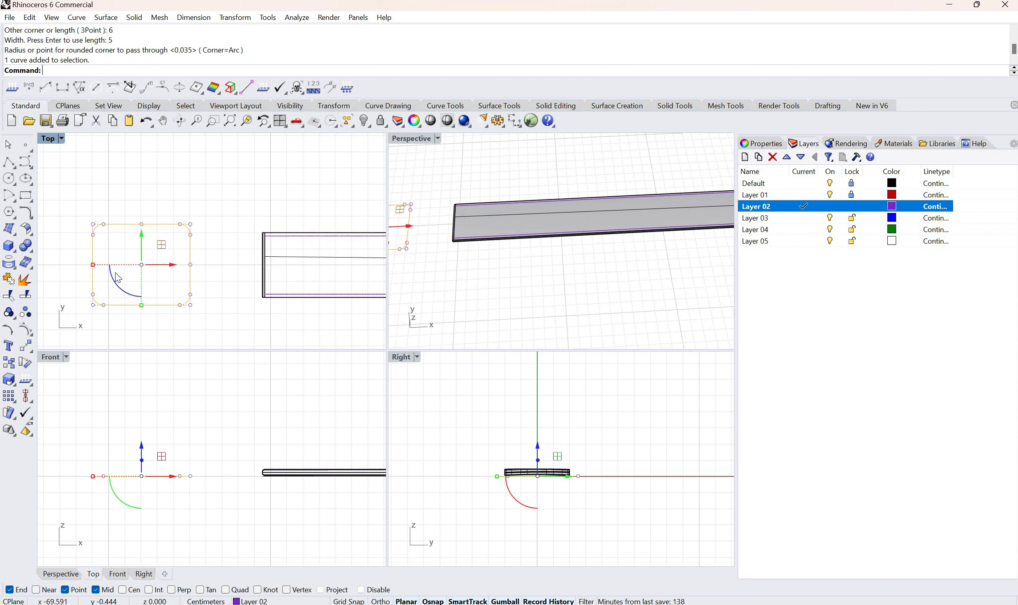
key("ctrl+c")
key("ctrl+v")
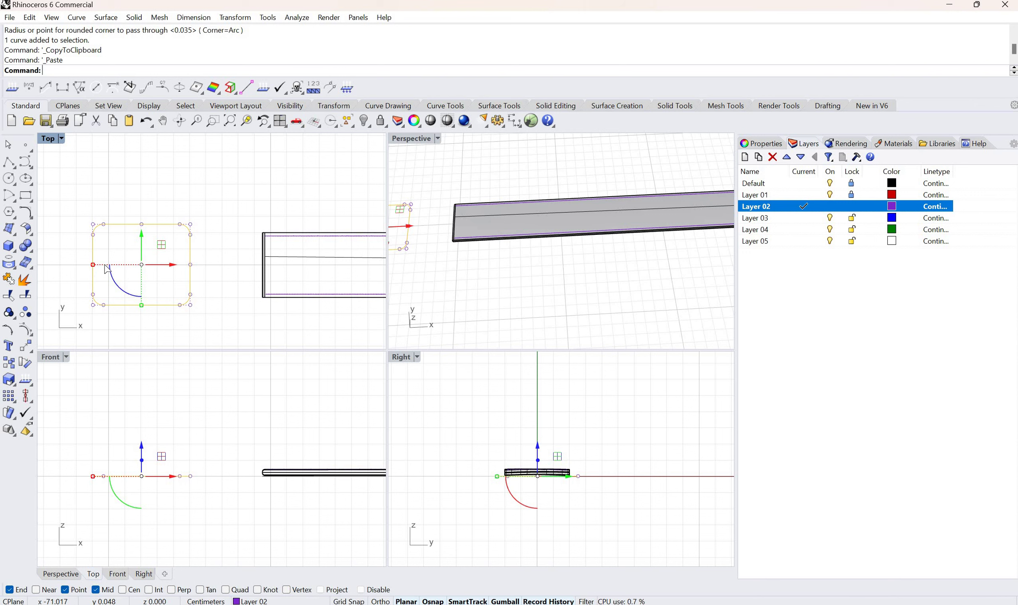
left_click_drag(105, 265, 111, 267)
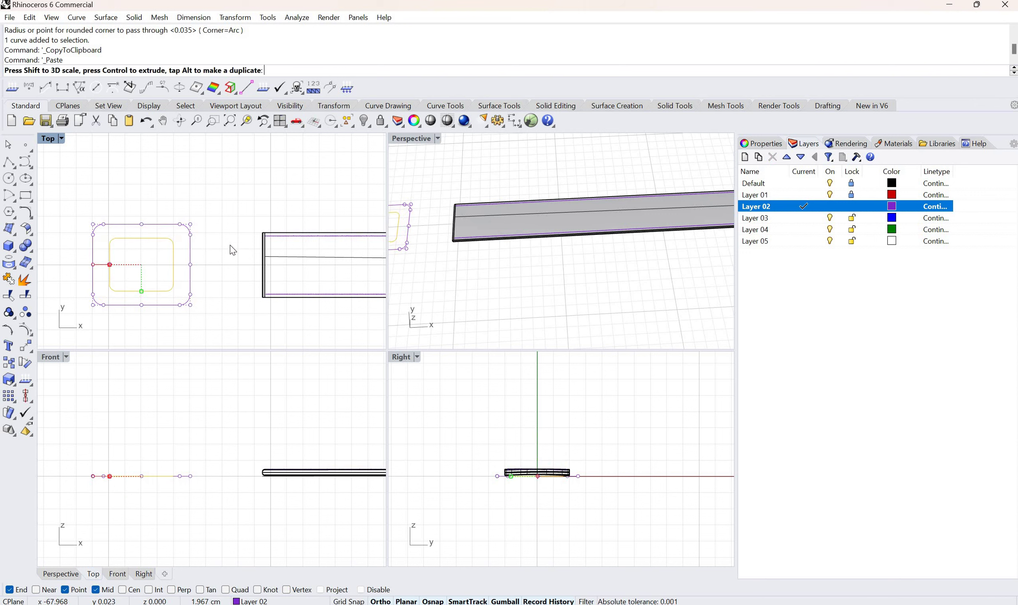
left_click(212, 332)
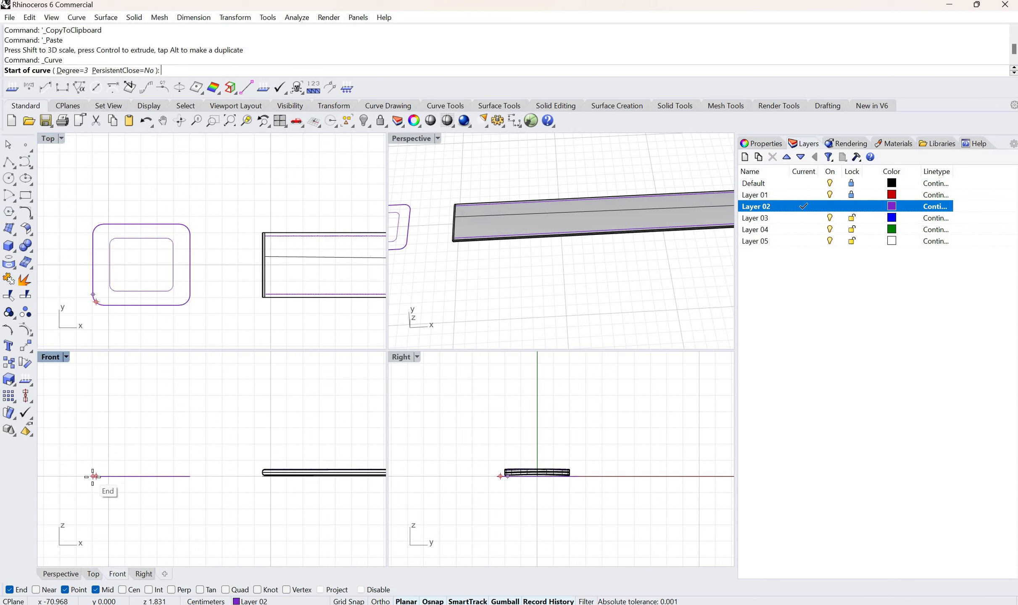
- Draw a degree 3 control-point curve in the Front view, arching between the end points on opposite sides of the outer rounded rectangle
left_click(106, 471)
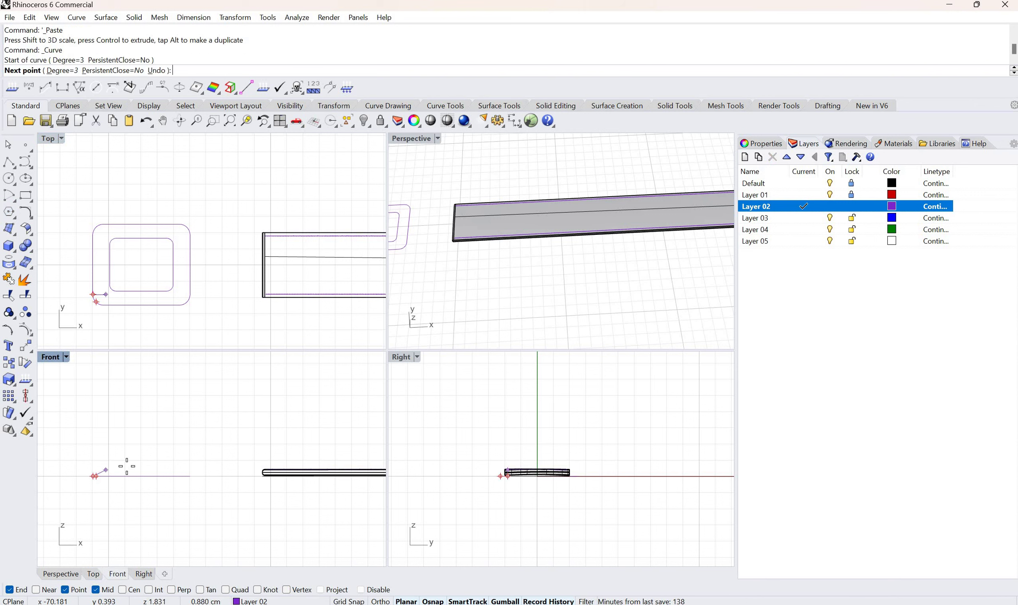
left_click(106, 470)
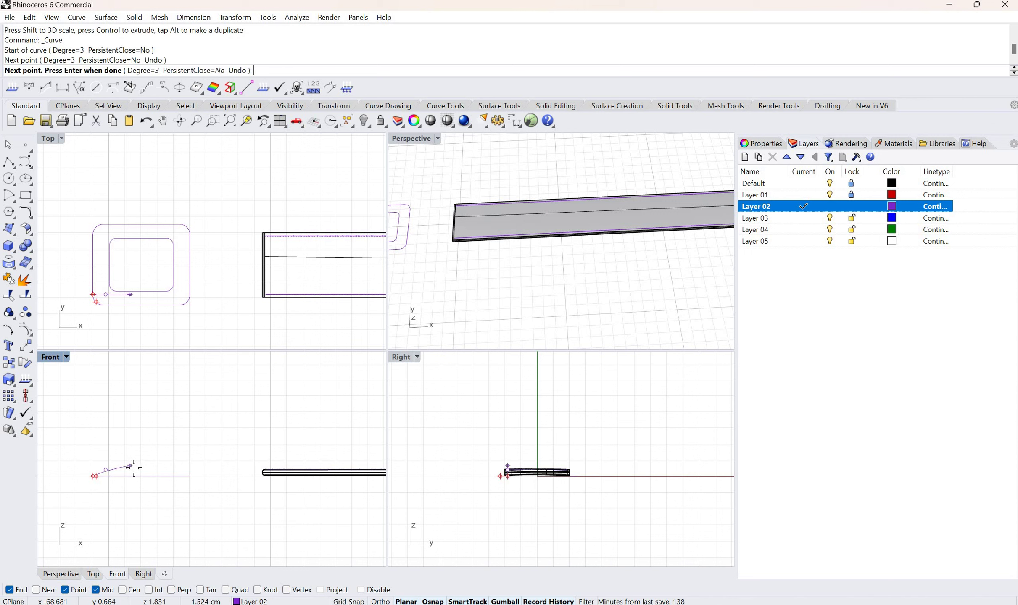
left_click(159, 468)
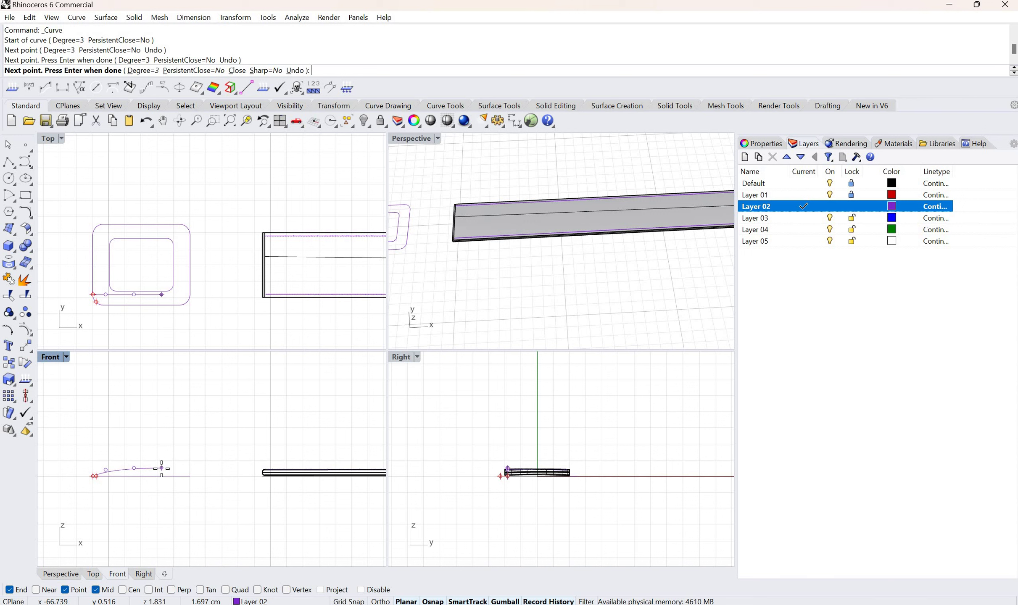
left_click(161, 467)
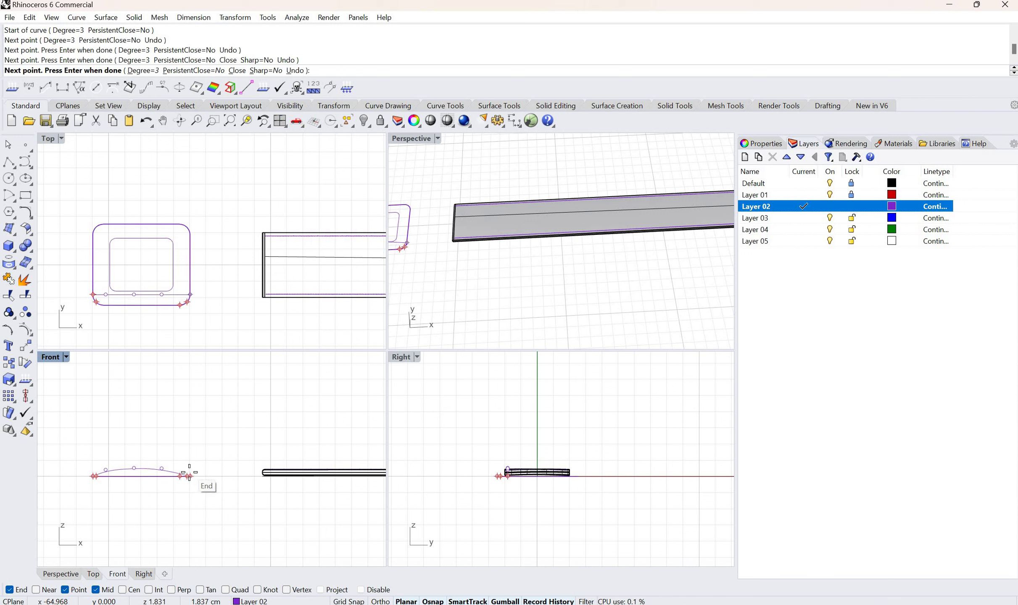
left_click(189, 472)
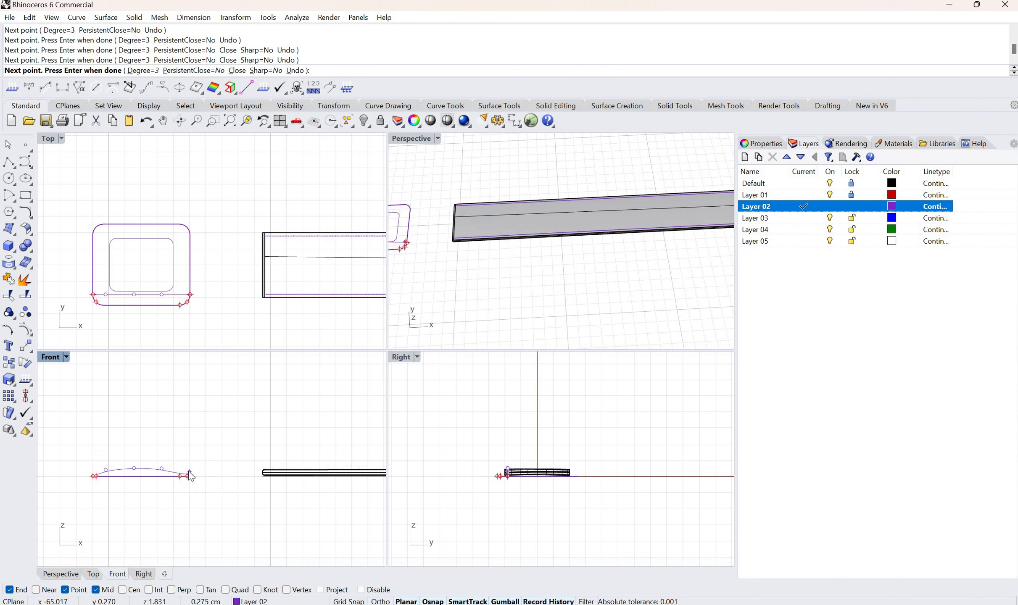
key("Return")
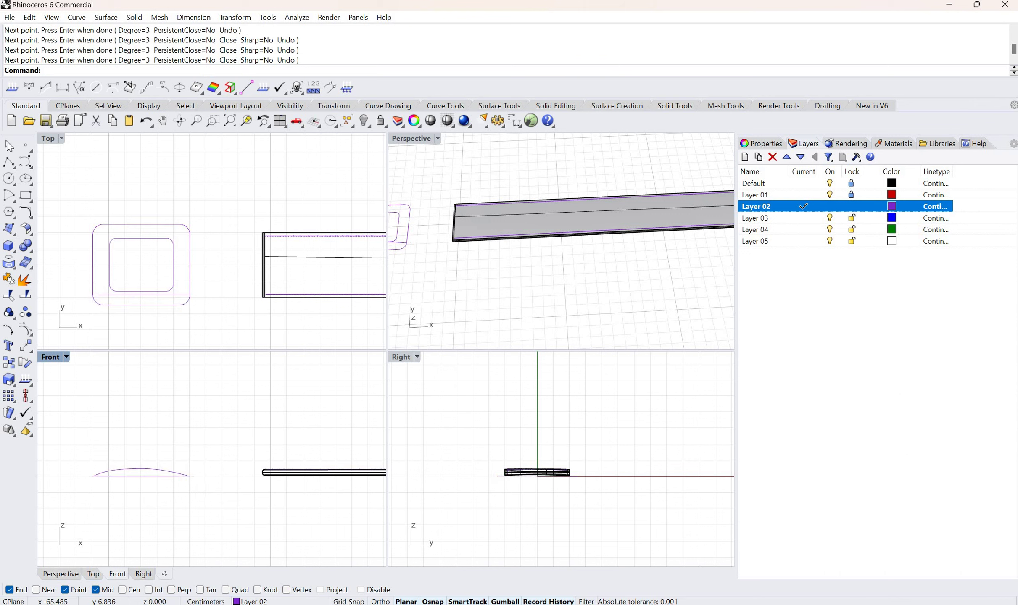
- Move the arched curve in the Top view onto the lengthwise centreline of the two concentric rounded rectangles
key("Escape")
left_click(145, 270)
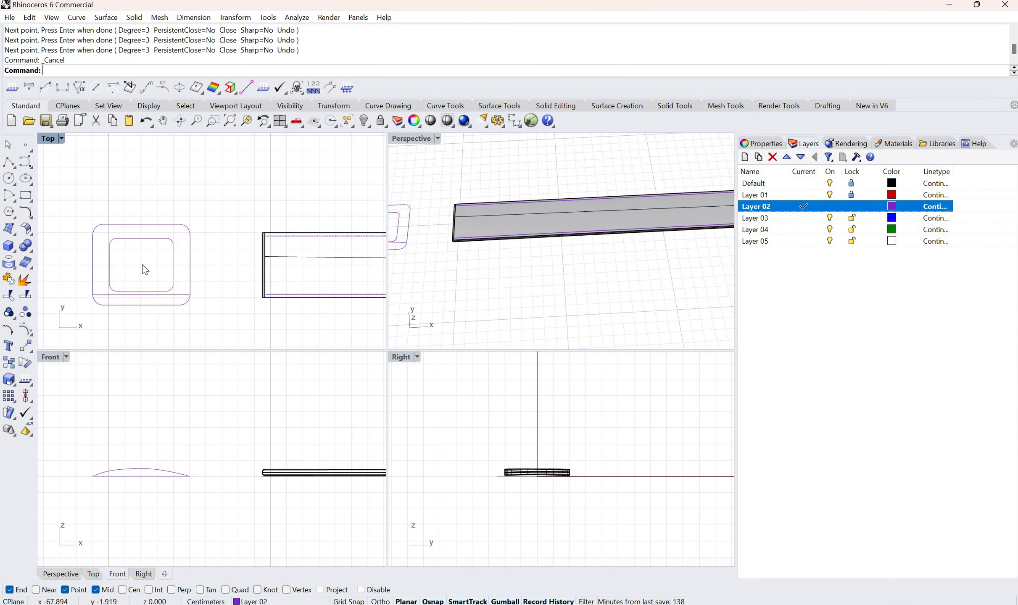
left_click(145, 269)
left_click_drag(143, 238, 143, 234)
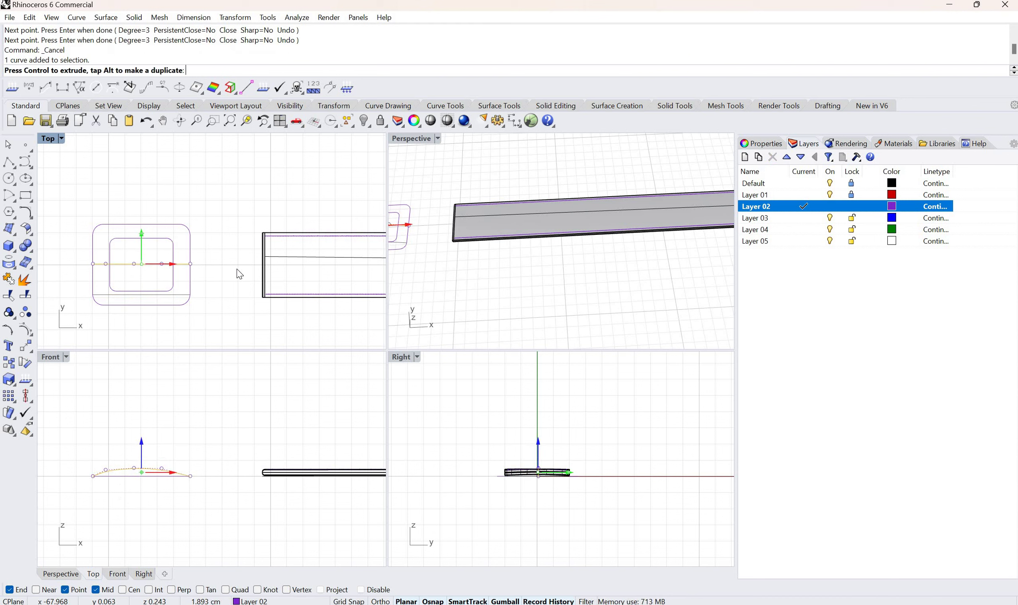
left_click(186, 319)
- Create a curve from two views using the outer rounded rectangle and the arched curve
right_click_drag(186, 319, 203, 284)
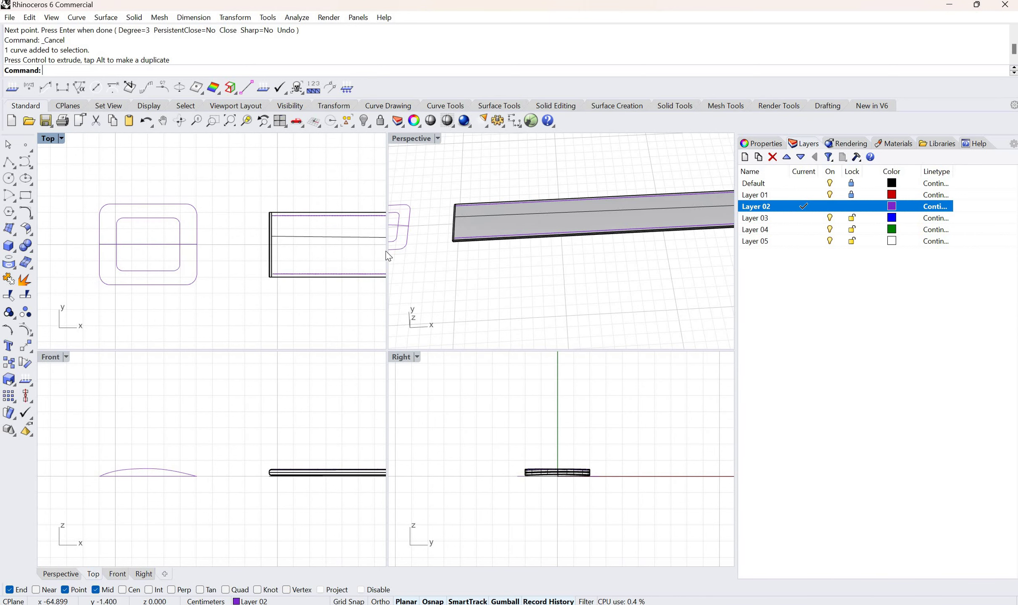
right_click_drag(388, 256, 408, 253)
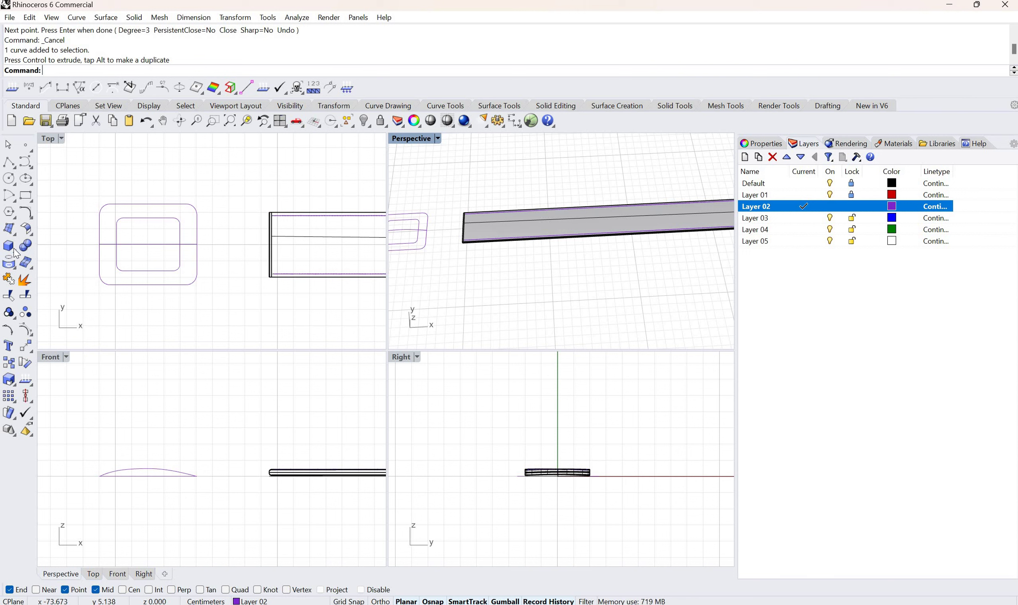
left_click(31, 217)
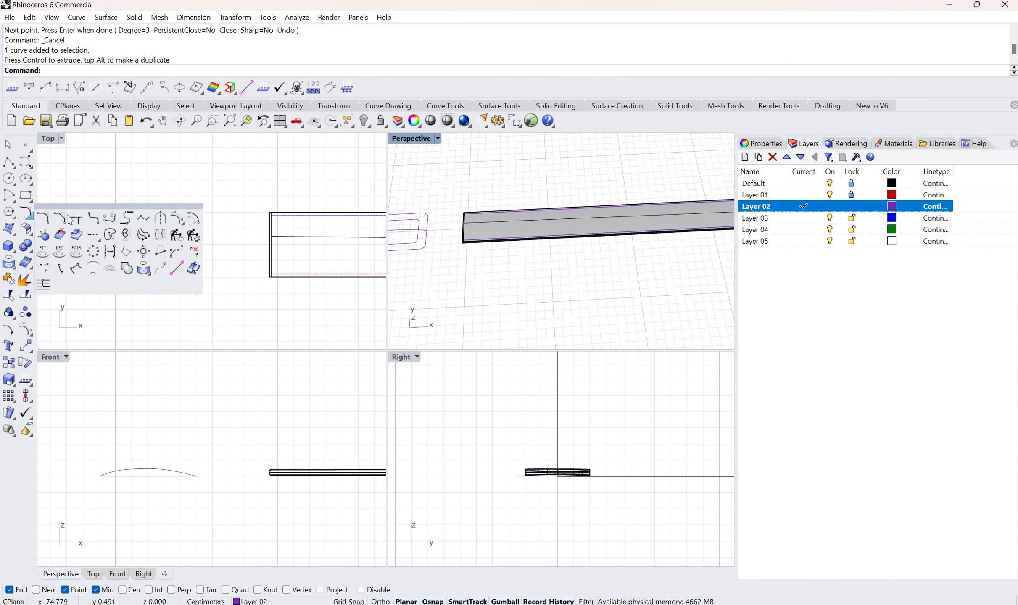
left_click(126, 234)
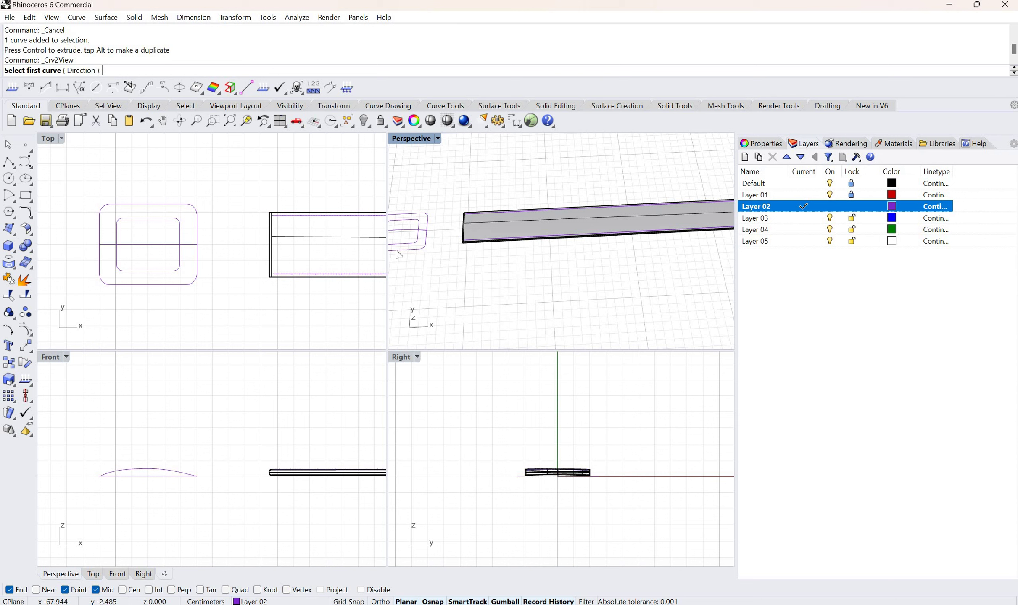
left_click(403, 238)
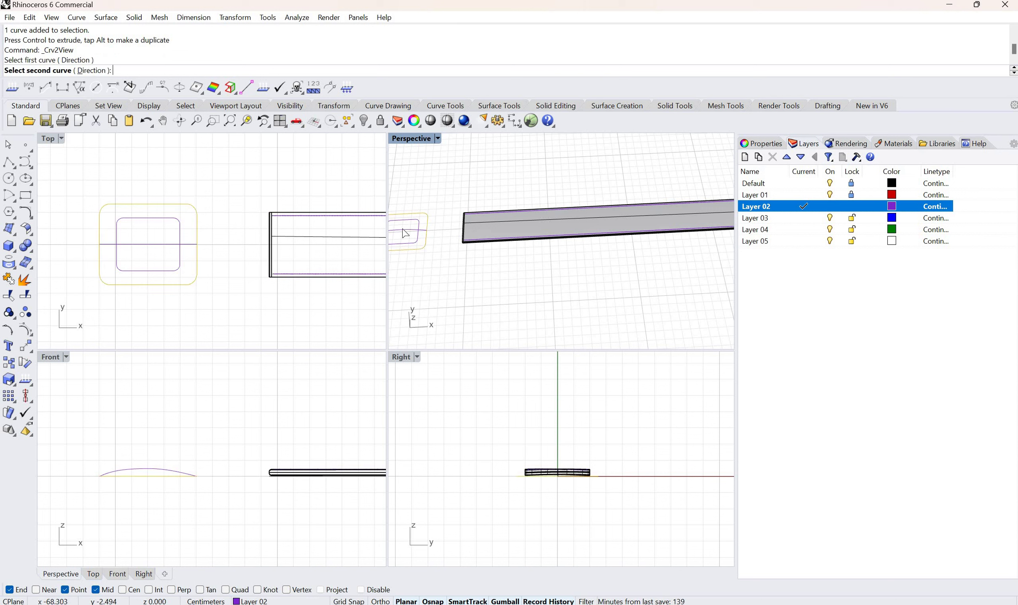
left_click(442, 246)
left_click(445, 250)
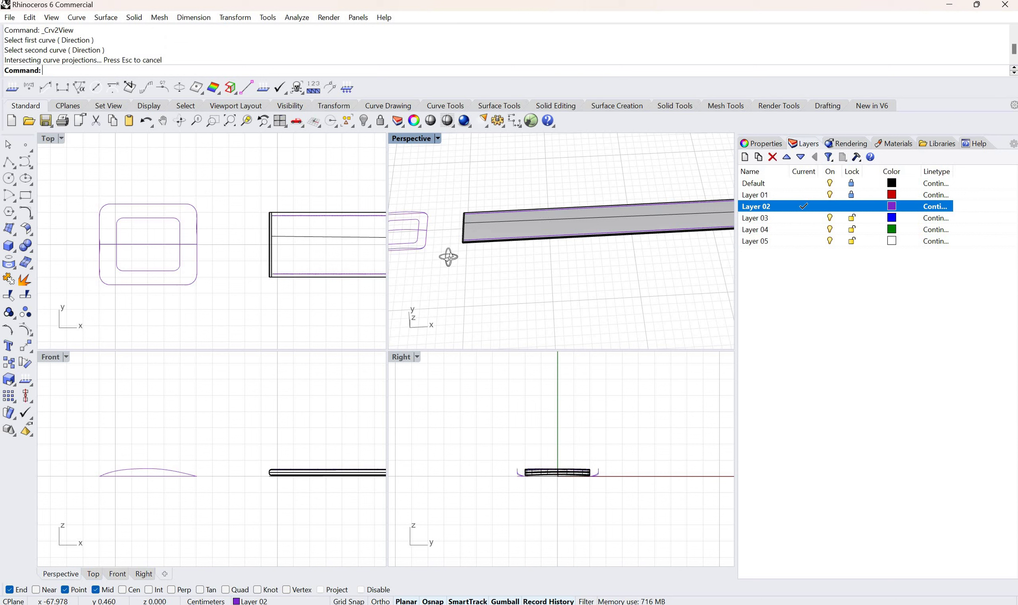
- Create a second curve from two views using the inner rounded rectangle and the arched curve
right_click_drag(459, 248, 450, 278)
scroll(450, 278, "up", 2)
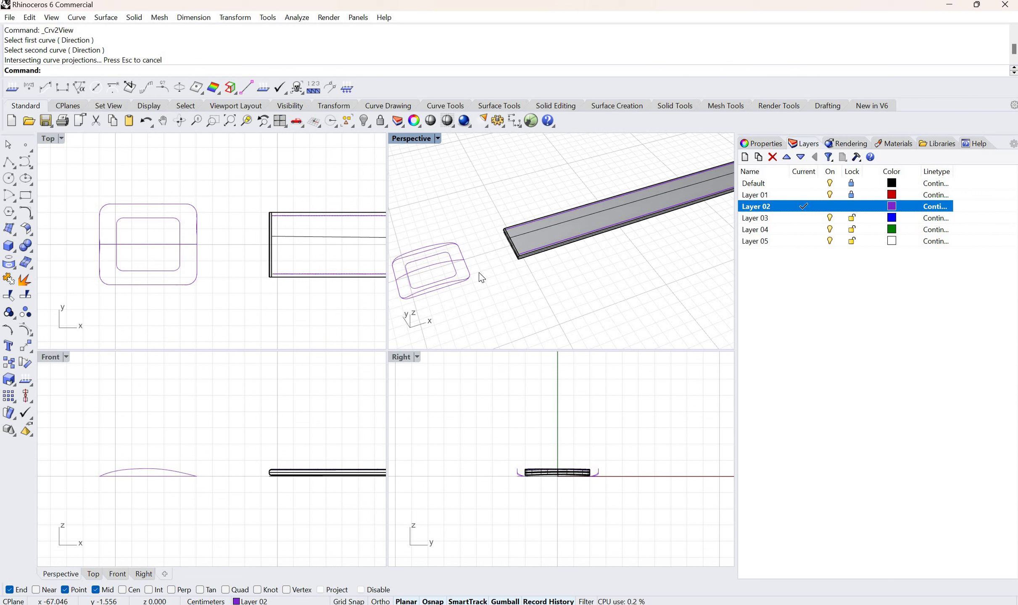
right_click(456, 281)
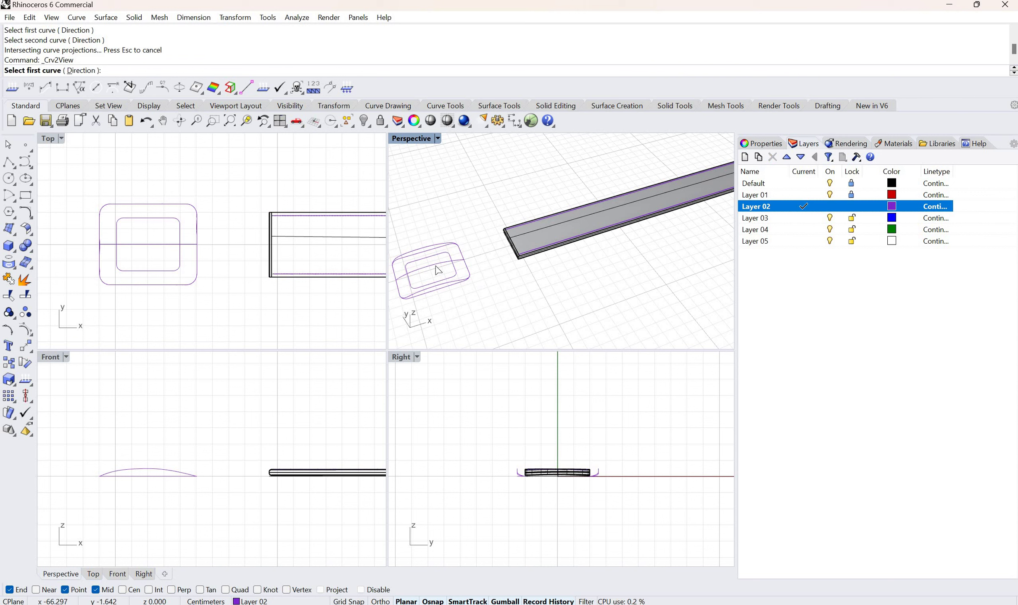
left_click(436, 267)
left_click(492, 280)
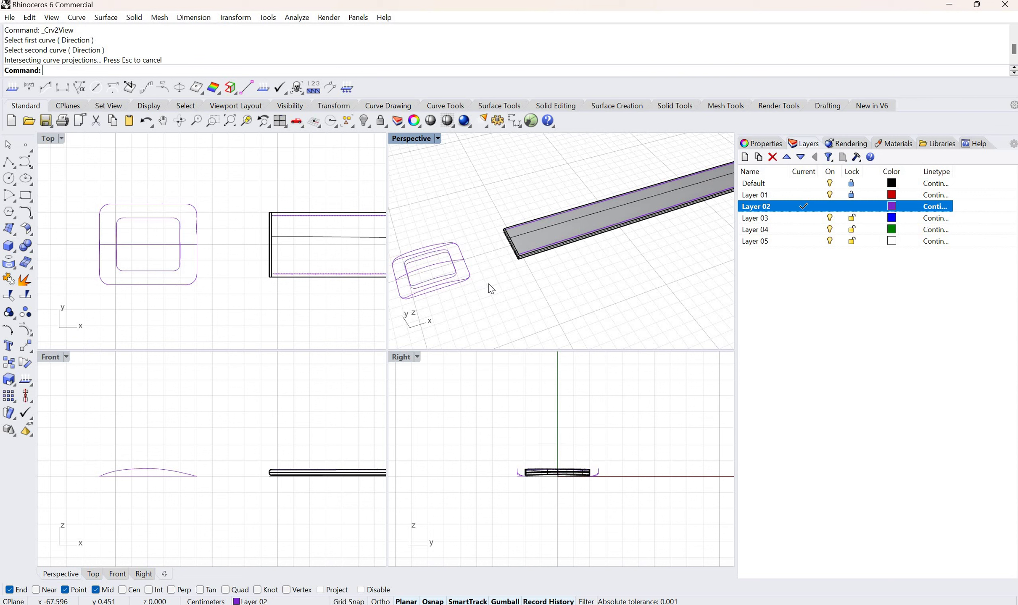
- Hide the two original flat rounded rectangles, keeping the curved outlines and the arch in view
mouse_move(462, 252)
right_mouse_down()
mouse_move(395, 233)
mouse_move(439, 258)
mouse_move(446, 247)
right_mouse_up()
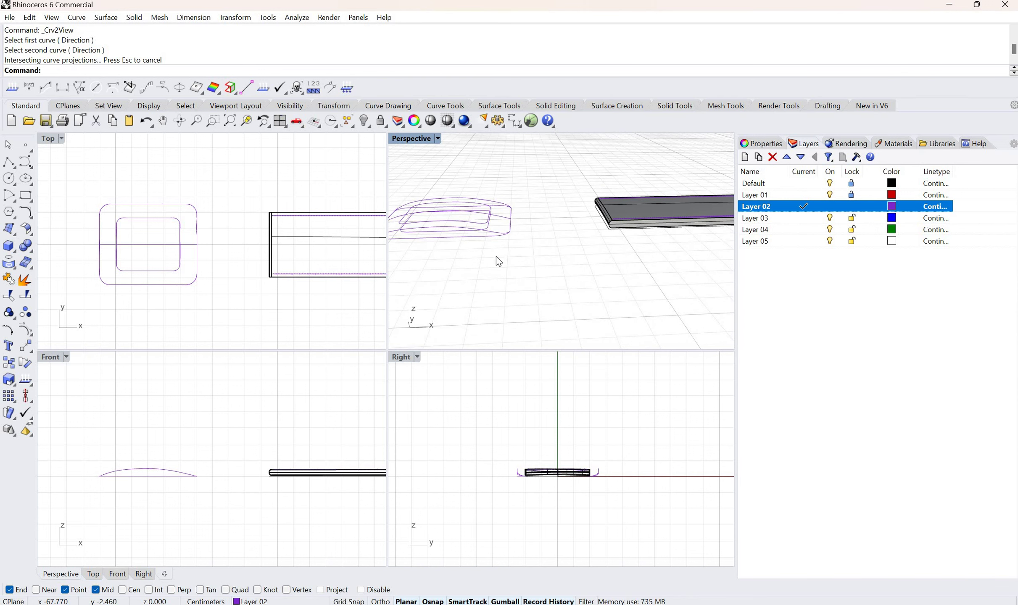
left_click(502, 236)
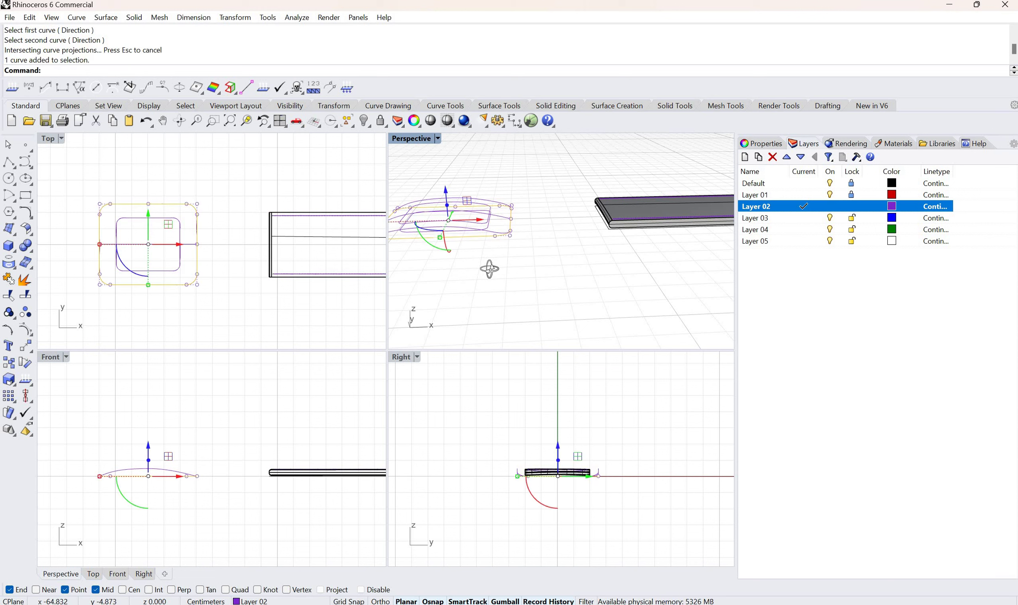
right_click_drag(489, 270, 495, 254)
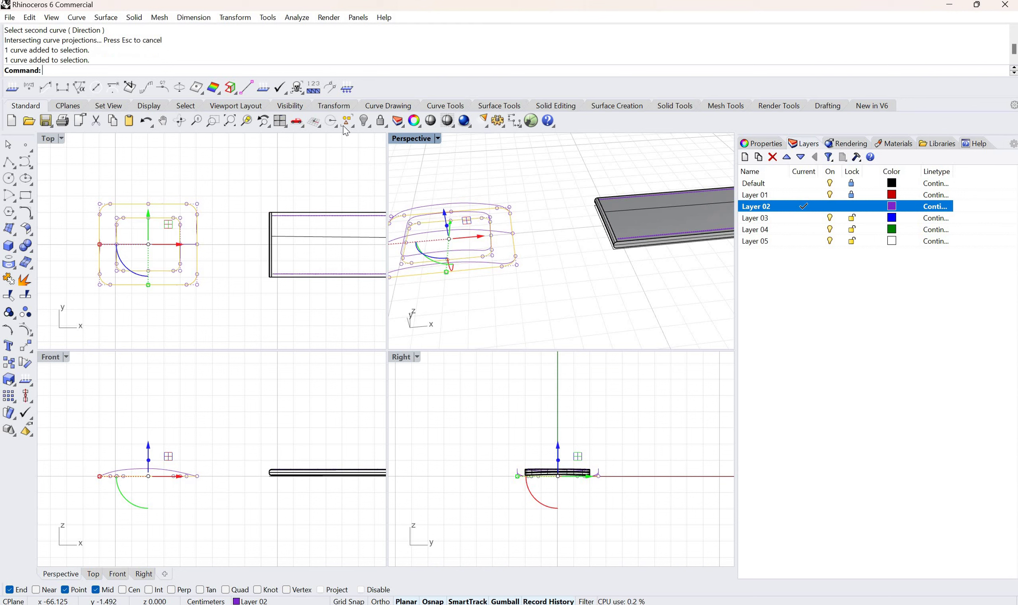
key("ctrl+h")
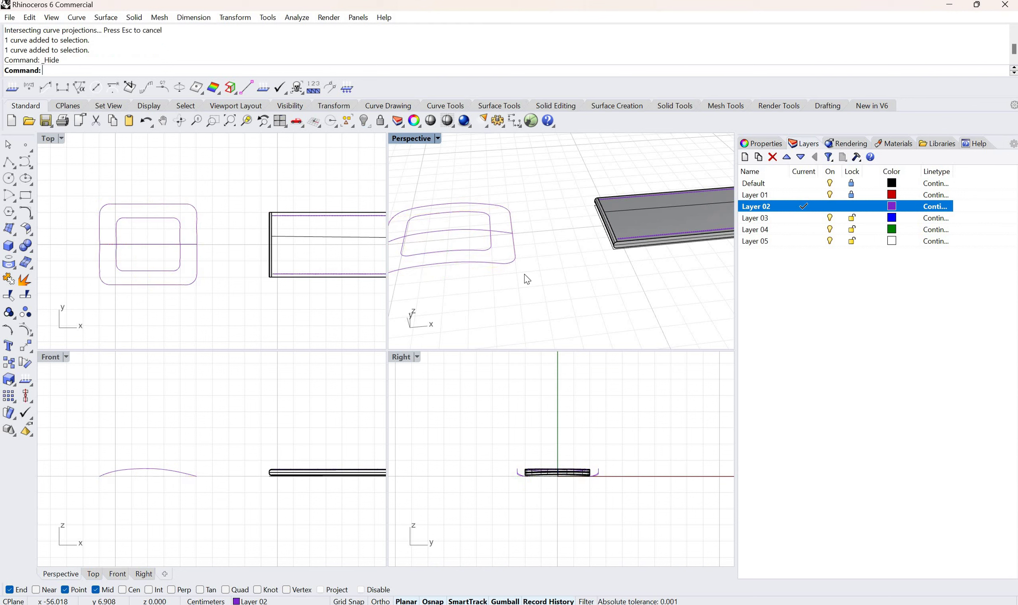
- Draw a rounded rectangle about 1 cm wide with the AroundCurve option, centred on the outer curved outline's short side away from the strap
right_click_drag(524, 276, 452, 252)
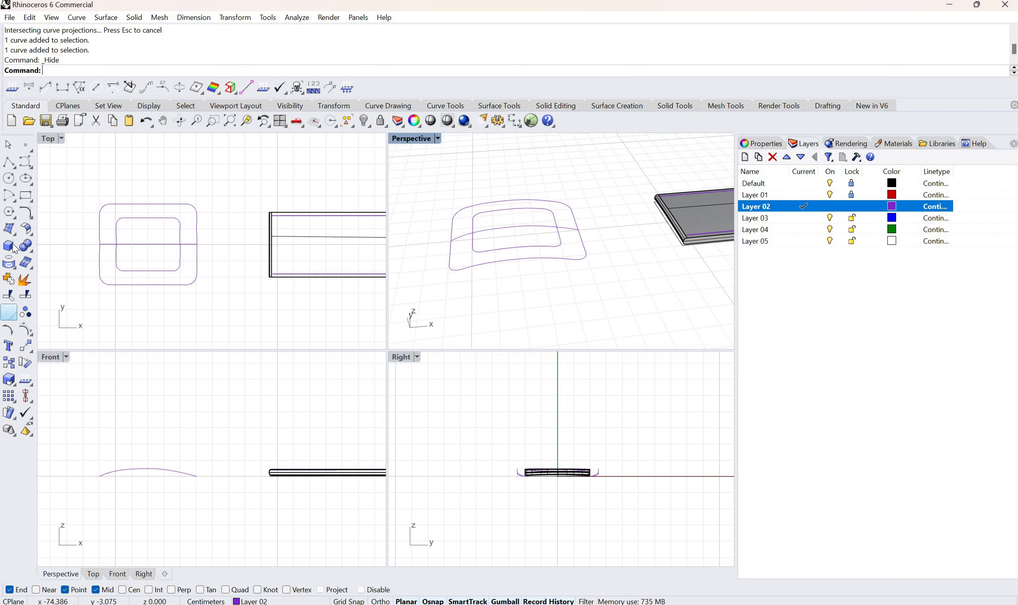
left_click(32, 201)
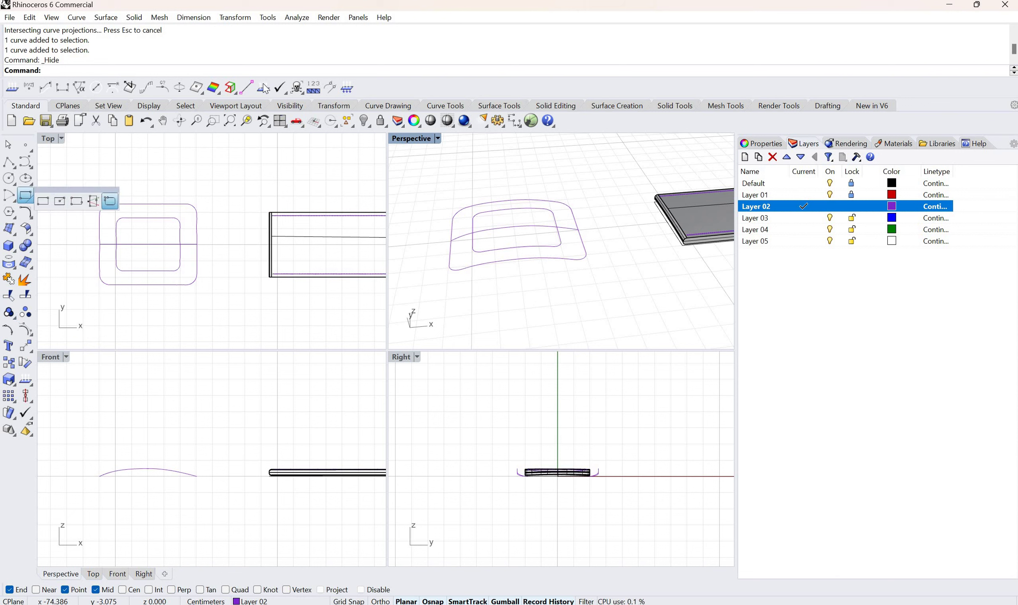
left_click(109, 201)
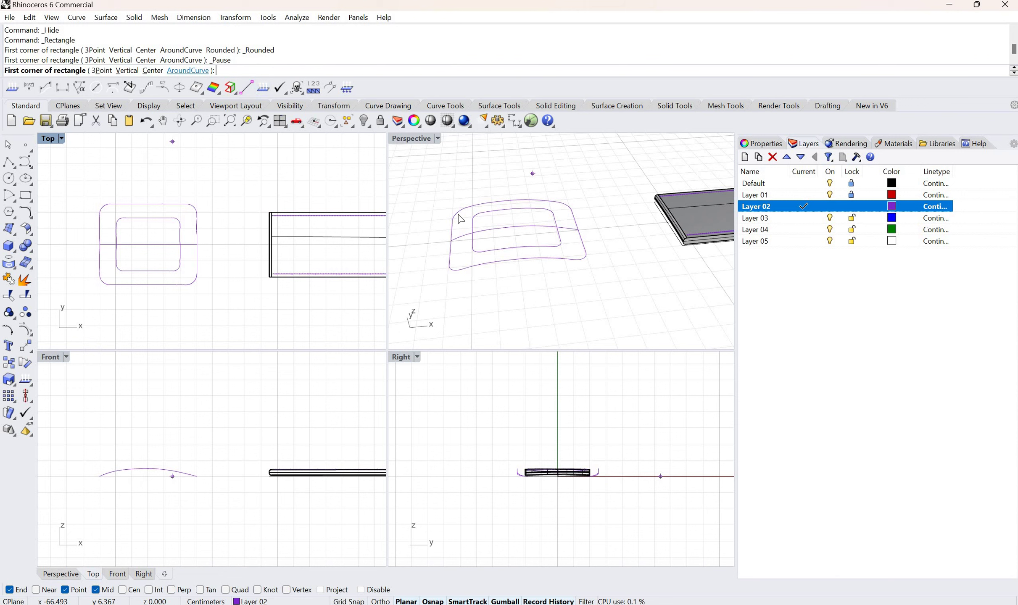
type("a")
key("Return")
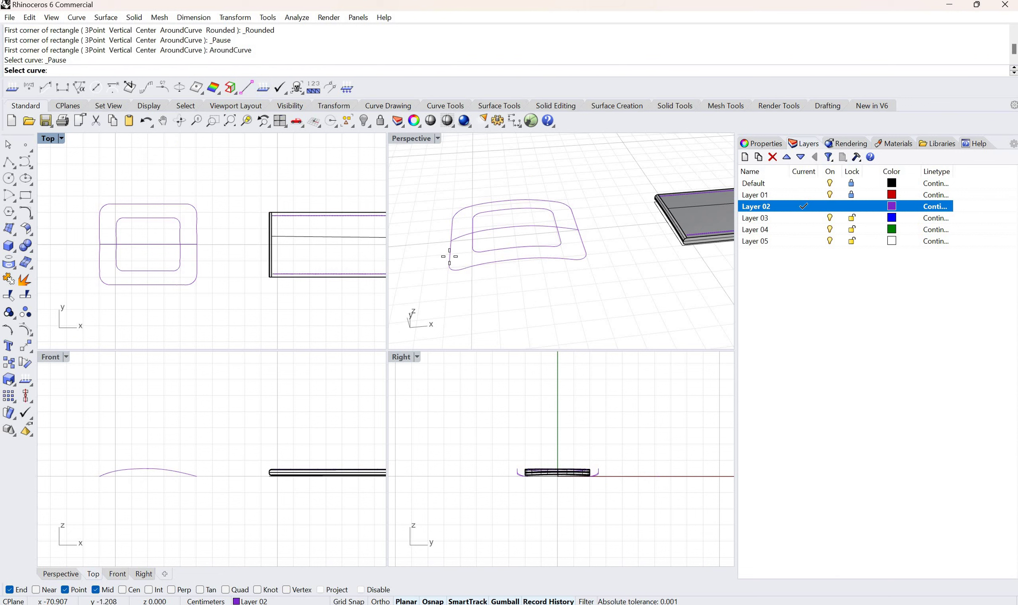
left_click(450, 257)
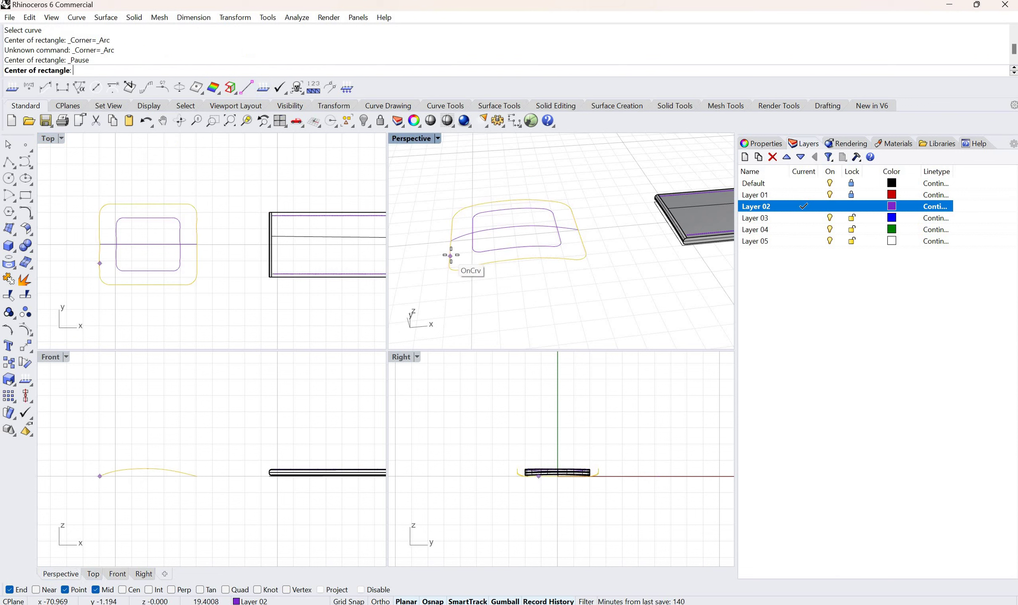
left_click(450, 255)
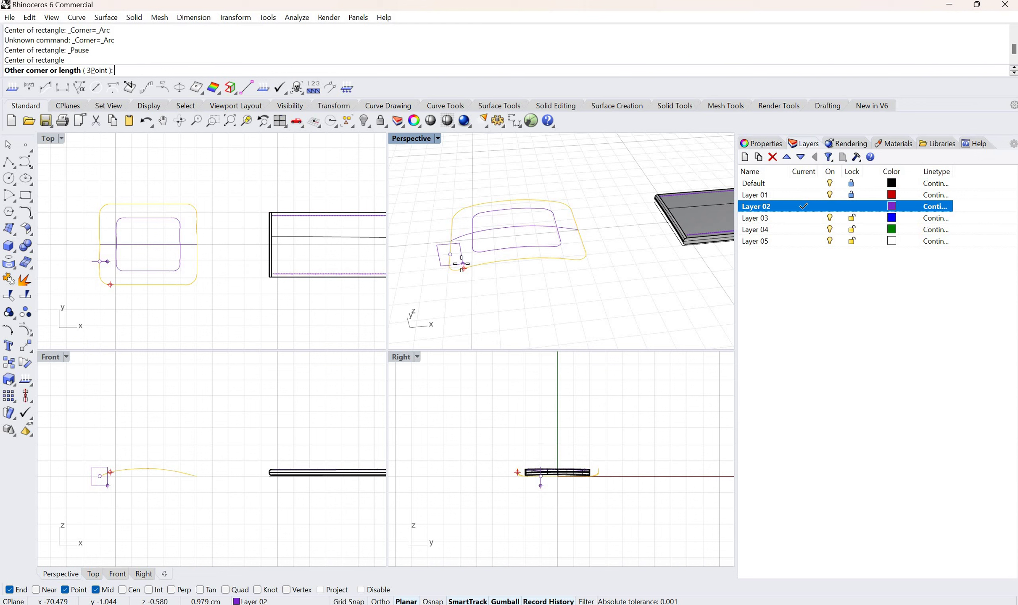
left_click(463, 264)
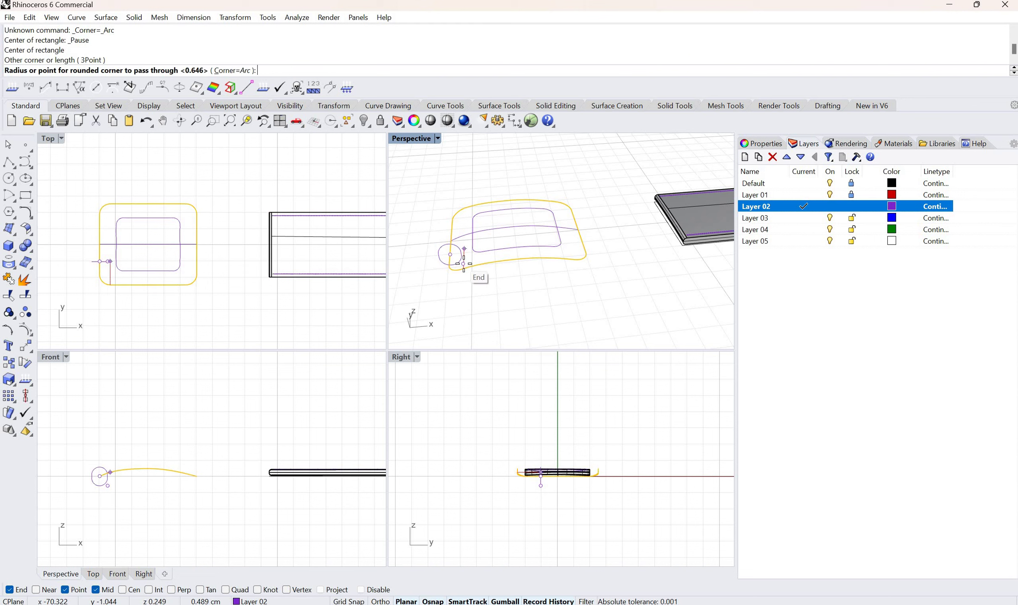
scroll(463, 264, "up", 5)
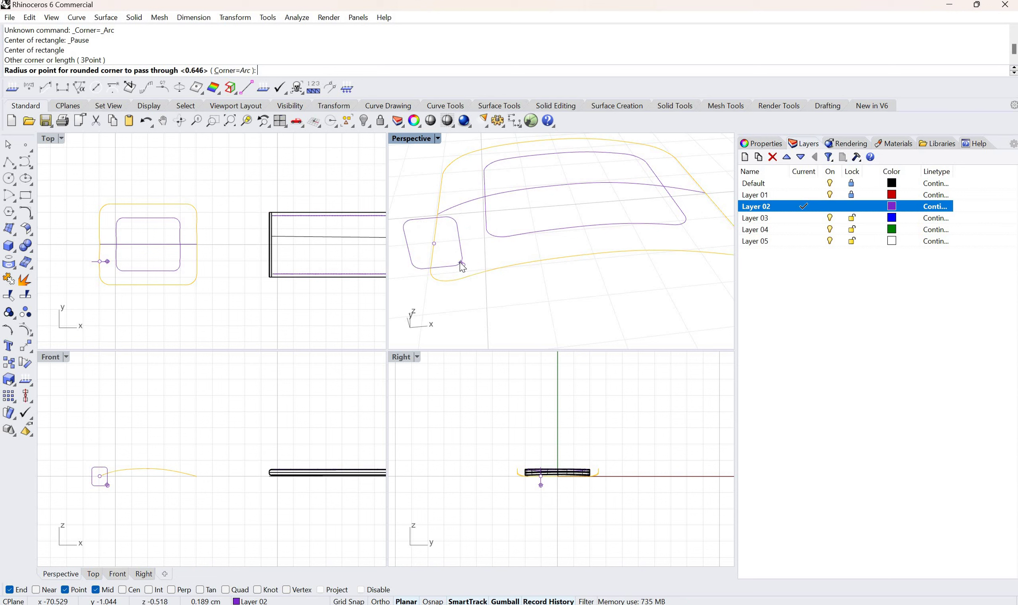
left_click(531, 249)
scroll(601, 241, "down", 6)
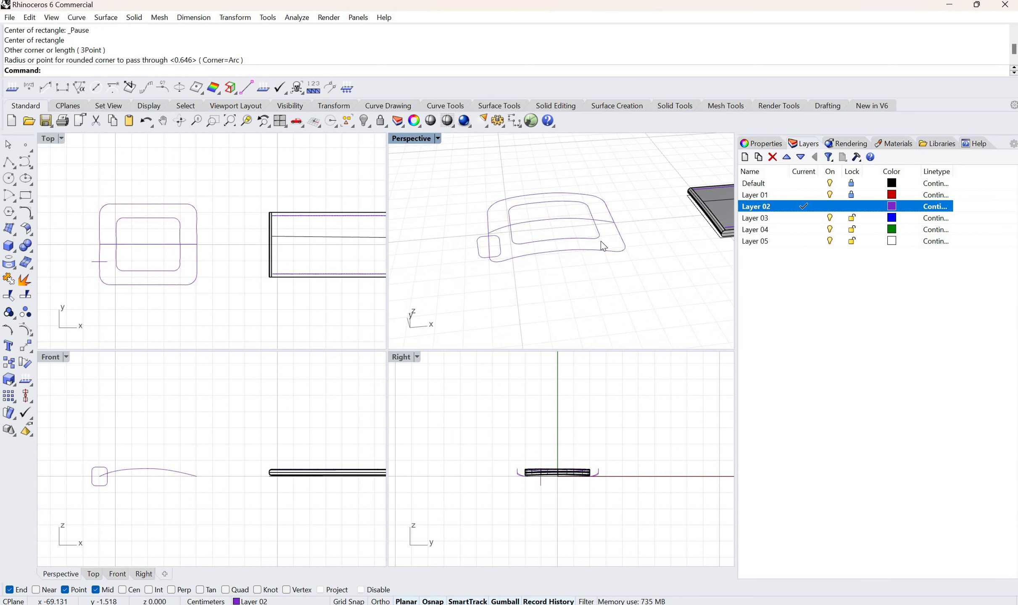
- Draw a smaller rounded rectangle, about 0.6 cm square, around the outer curved outline on the short side facing the strap
scroll(582, 246, "up", 2)
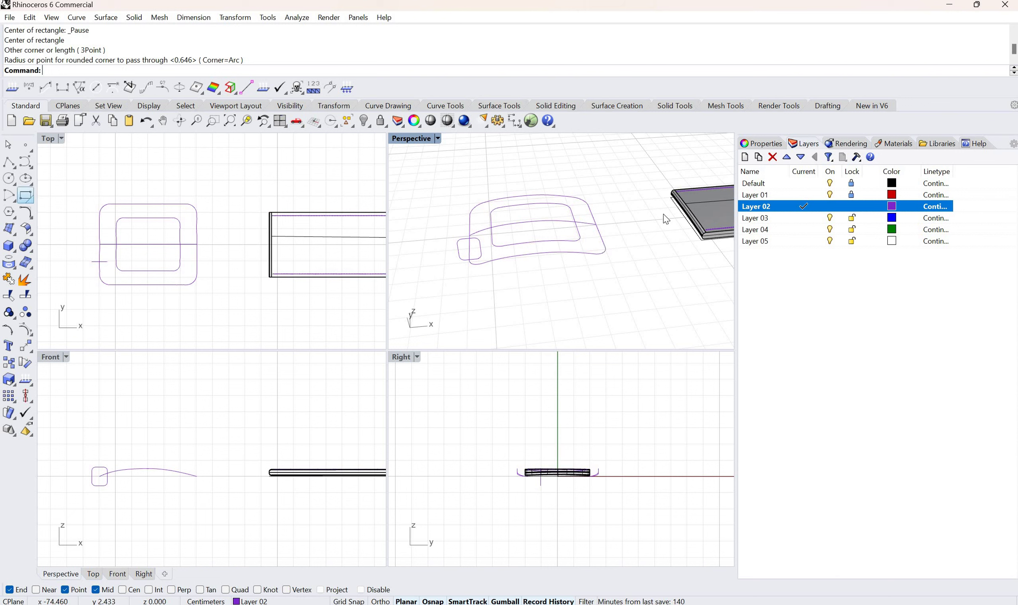
right_click(619, 239)
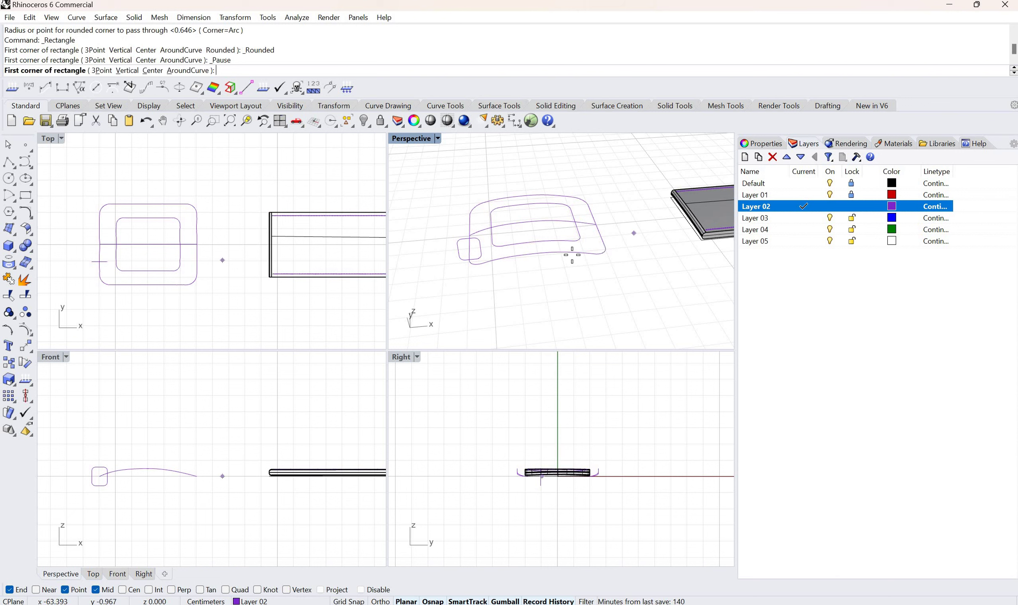
left_click(187, 70)
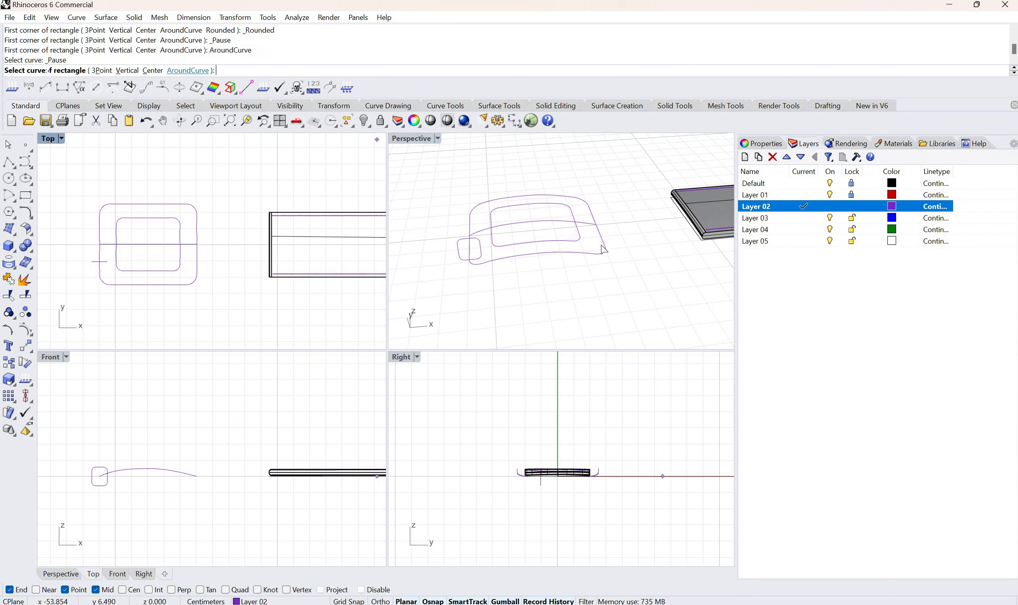
scroll(605, 247, "up", 4)
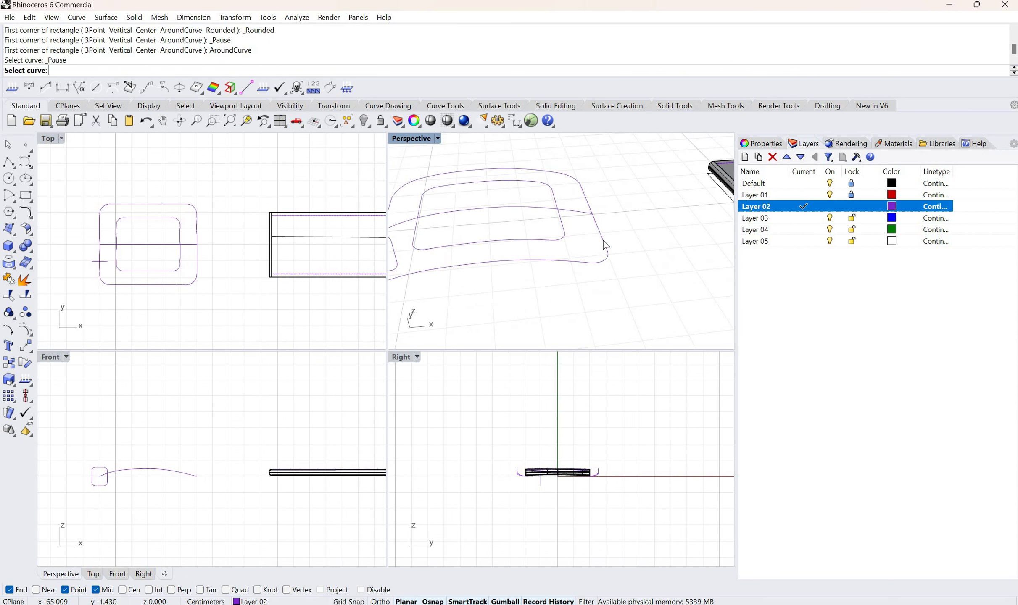
left_click(604, 240)
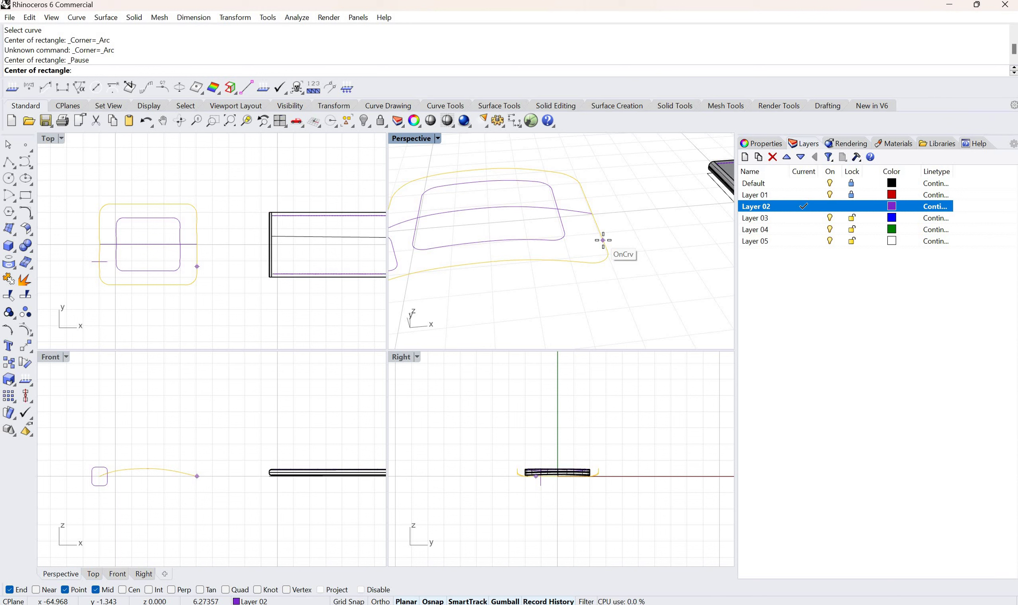
left_click(603, 240)
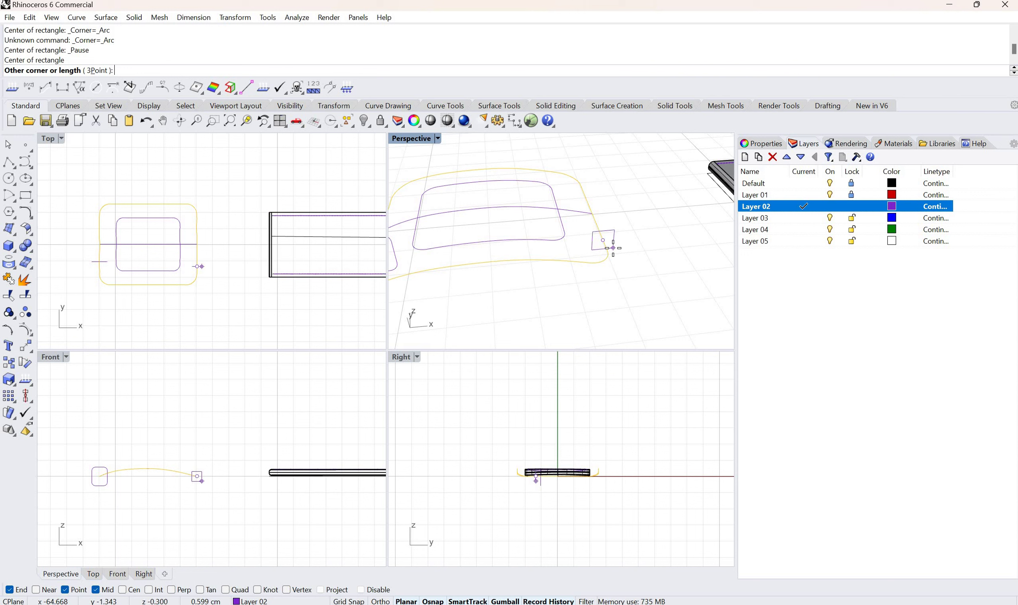
left_click(612, 247)
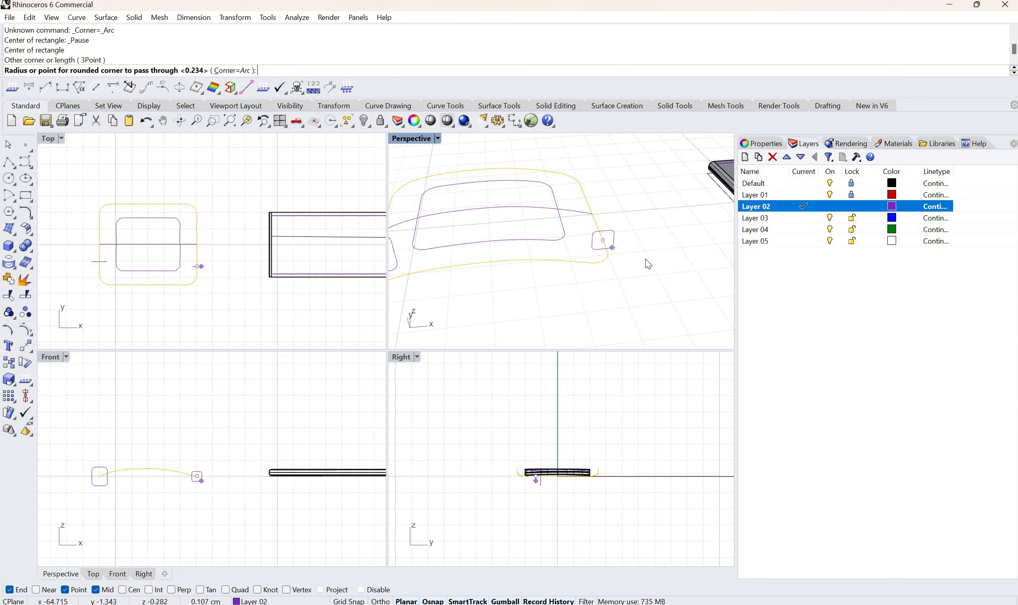
key("Return")
scroll(600, 272, "down", 3)
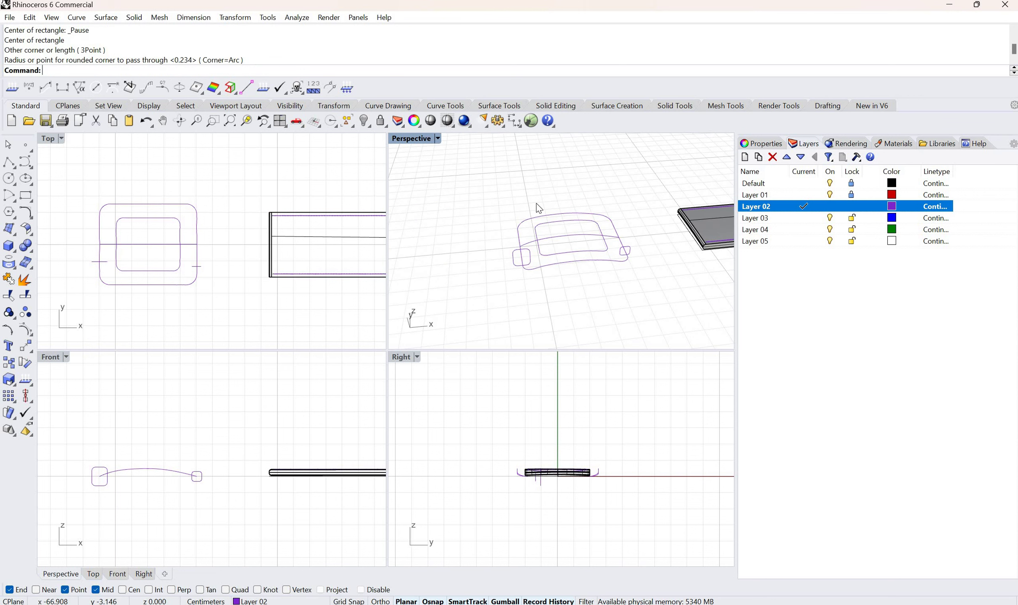
scroll(502, 219, "up", 3)
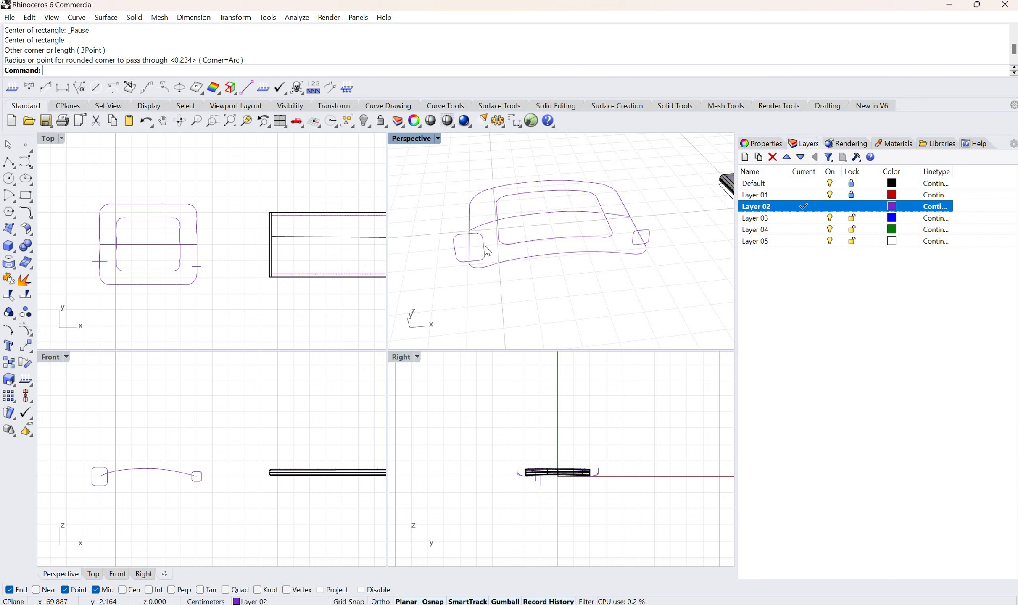
- Scale the larger rounded profile down slightly in height
left_click(472, 234)
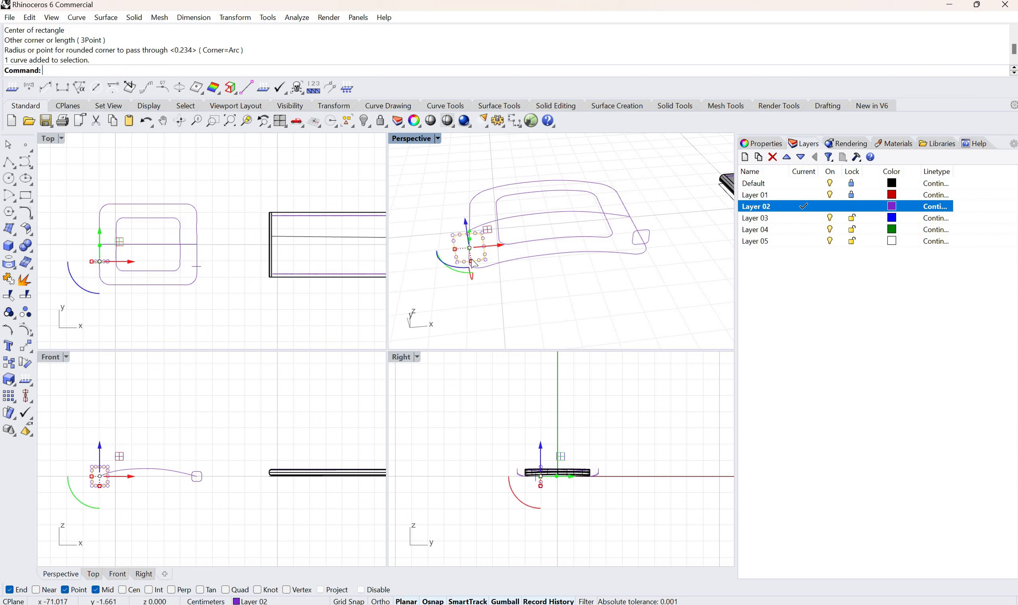
left_click_drag(471, 261, 472, 258)
left_click(498, 285)
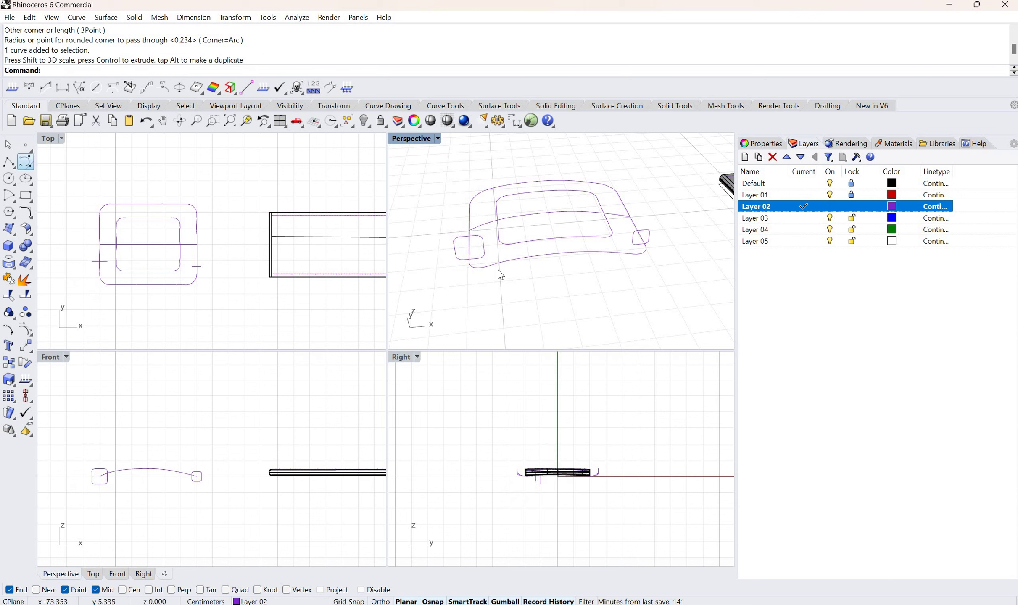
- Sweep the two rounded profiles along the inner and outer curved outlines as a two-rail closed sweep, keeping the cross sections unchanged
left_click(106, 17)
left_click(176, 73)
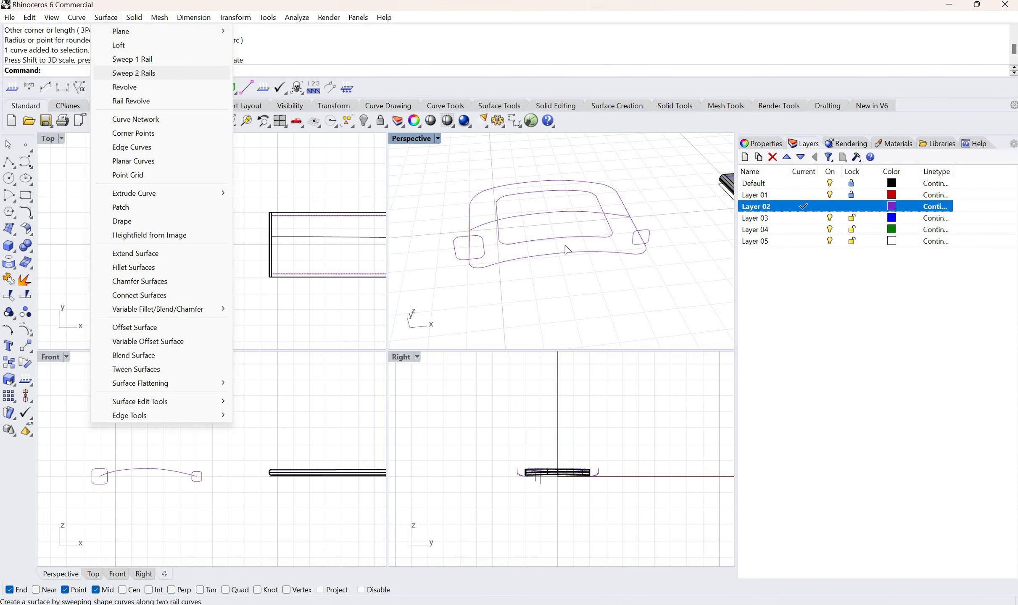
left_click(569, 252)
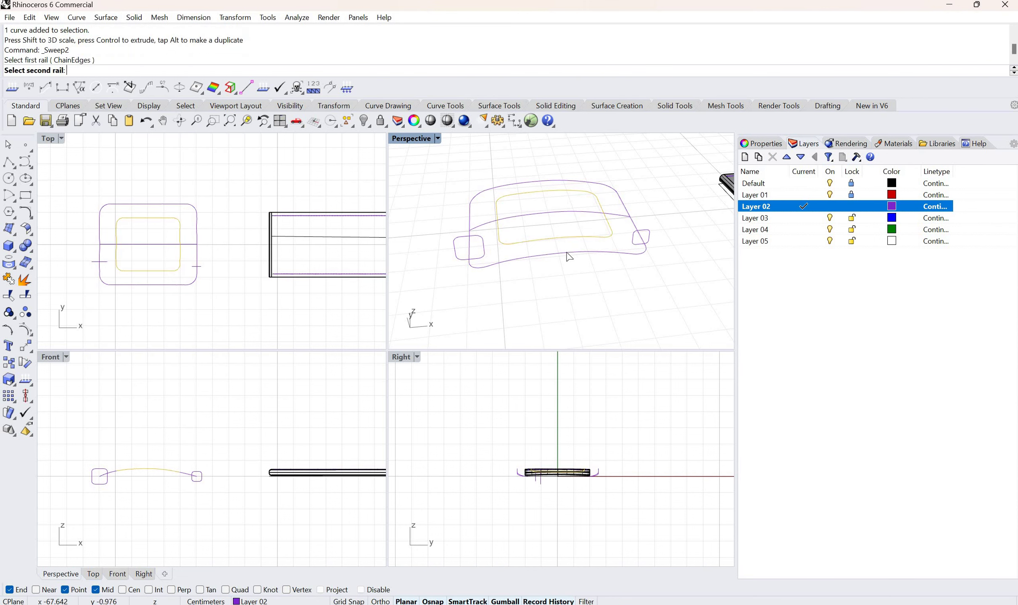
left_click(484, 243)
left_click(484, 243)
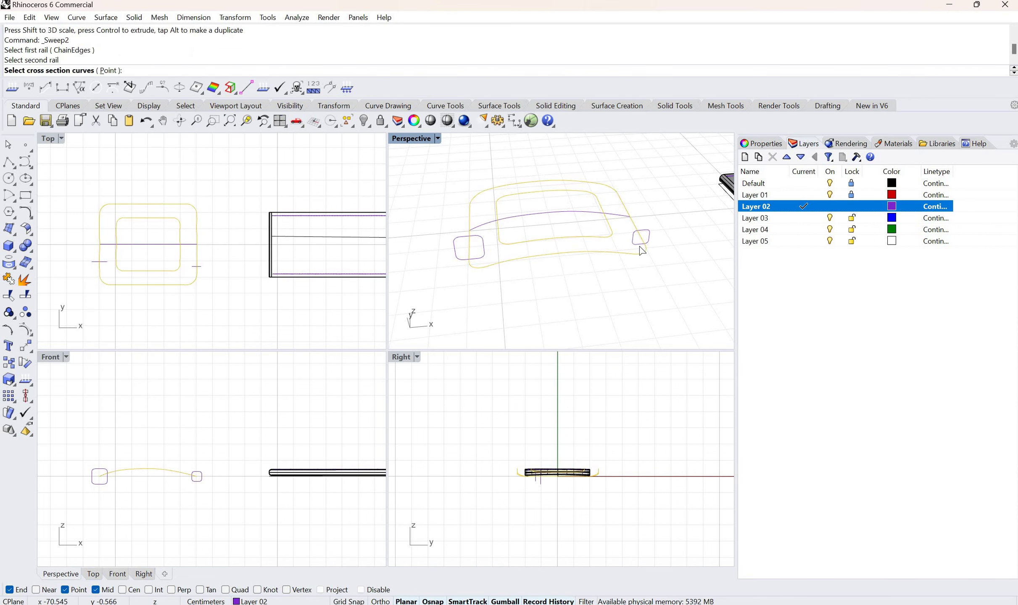
left_click(651, 232)
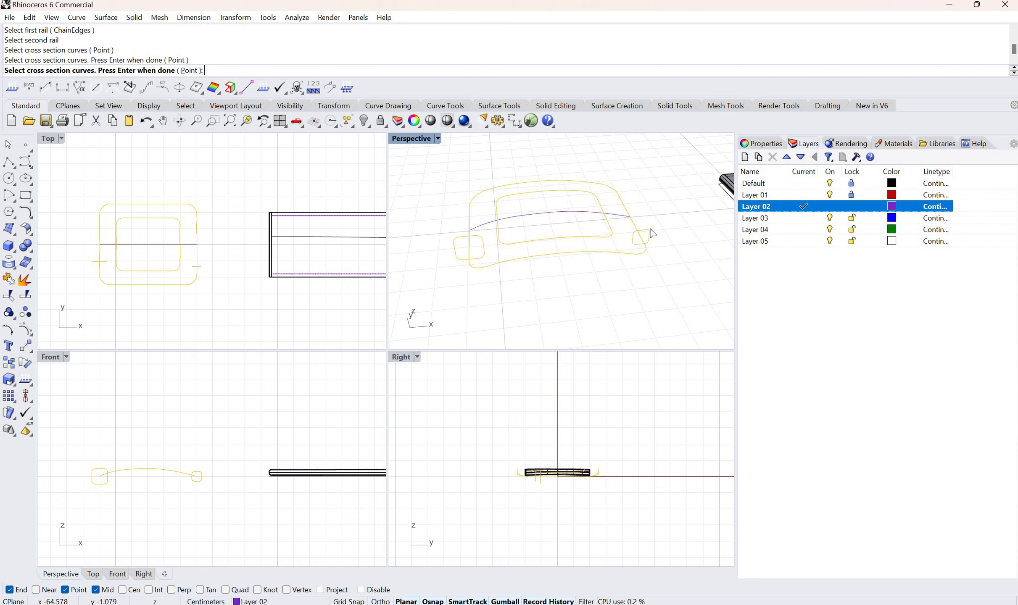
key("Return")
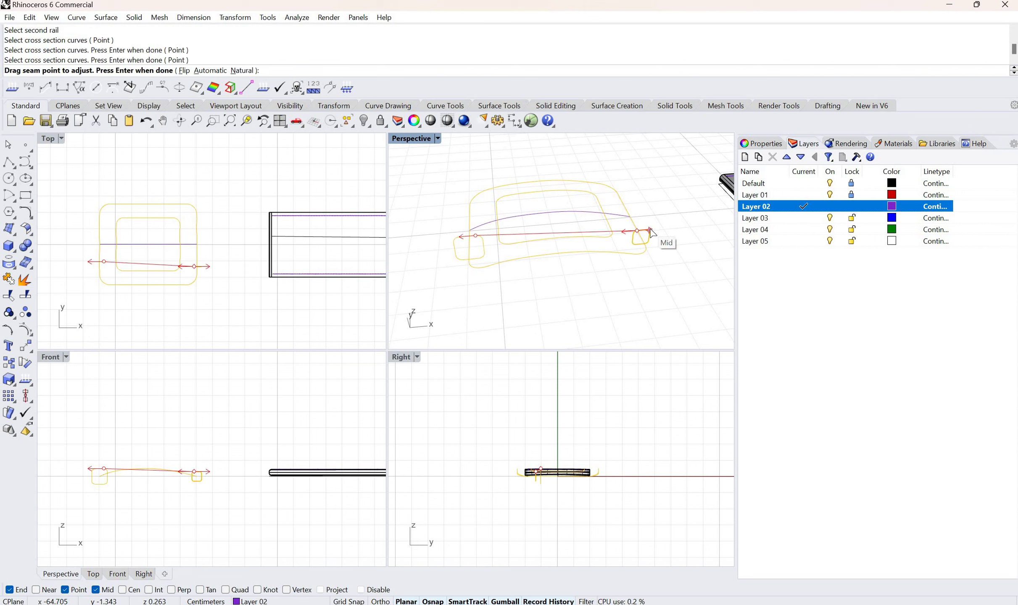
key("Return")
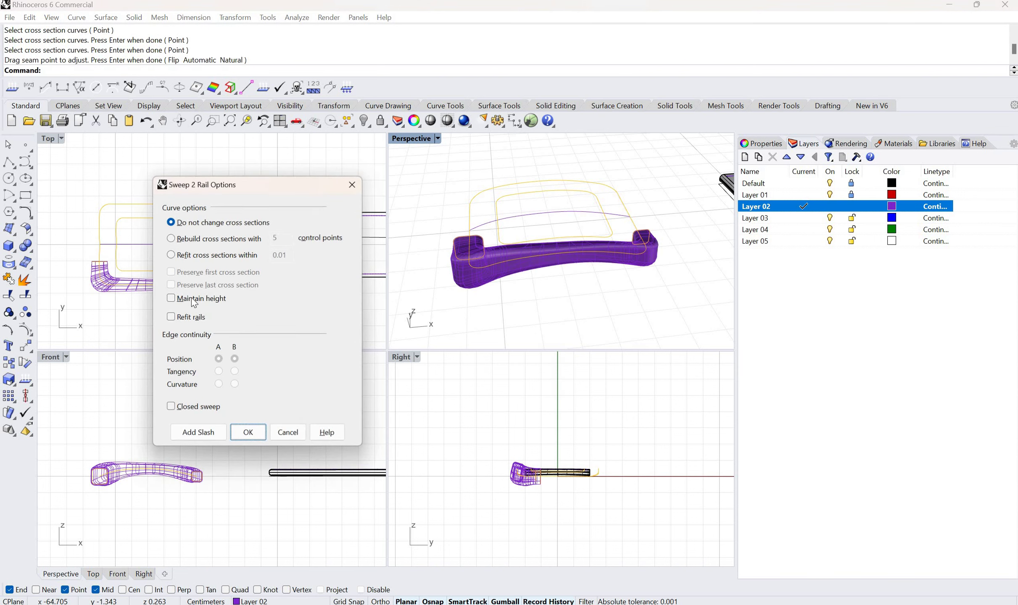
left_click(171, 407)
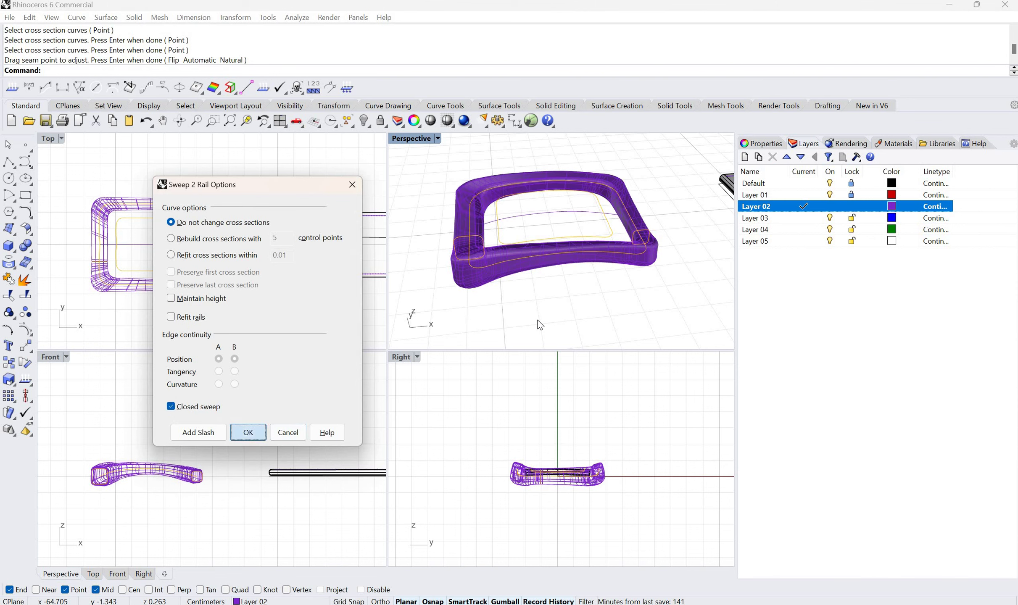
key("Return")
- Rotate the central arch curve in the front view so its strap-side end tilts down and the opposite end rises
right_click_drag(524, 326, 563, 275)
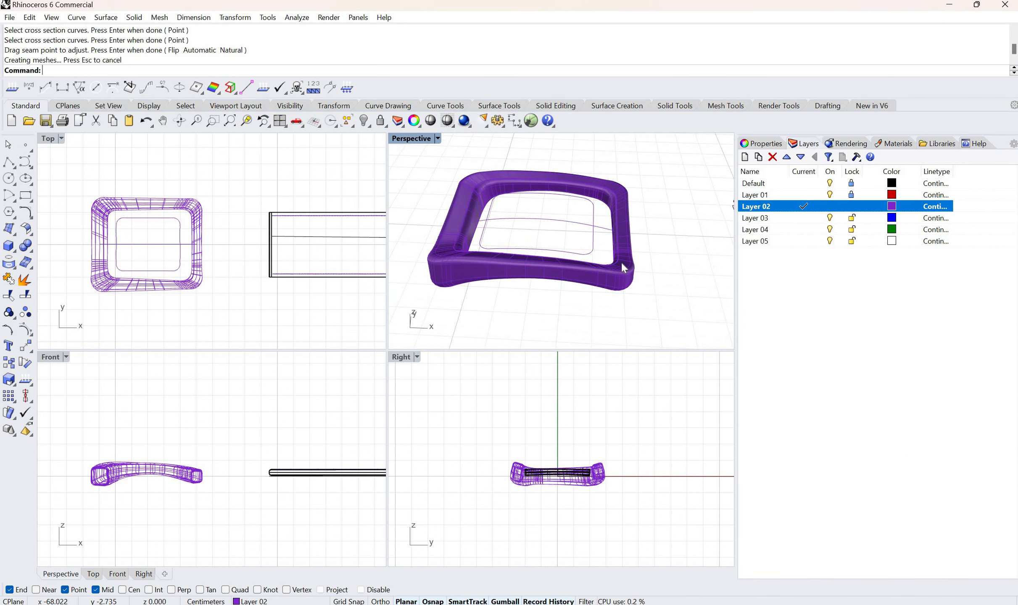
scroll(604, 272, "down", 6)
scroll(572, 287, "up", 5)
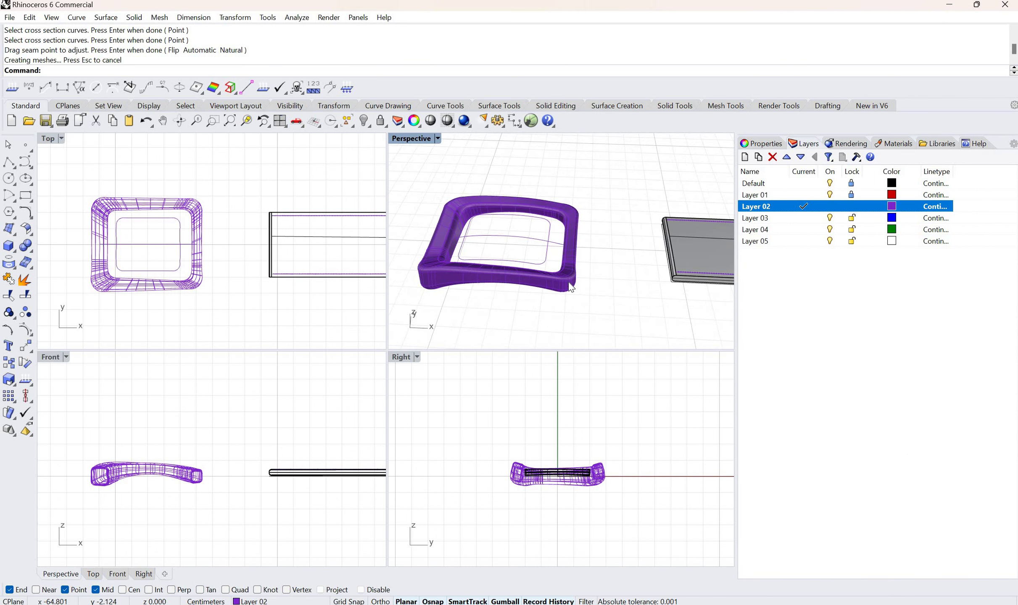
scroll(571, 288, "up", 2)
scroll(571, 287, "down", 2)
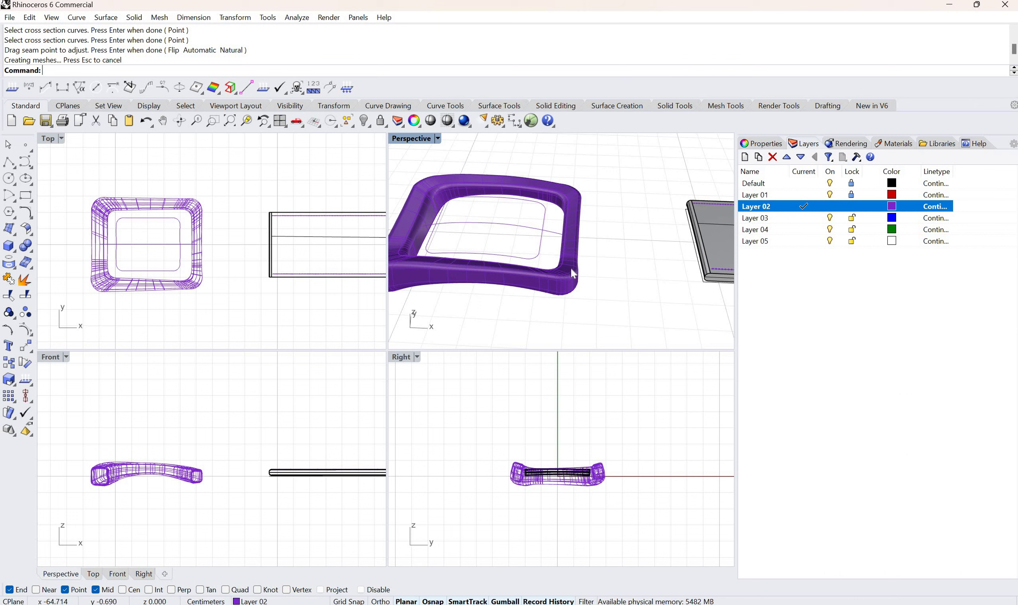
mouse_move(515, 293)
right_mouse_down()
mouse_move(482, 291)
mouse_move(511, 295)
right_mouse_up()
right_click_drag(578, 251, 515, 258)
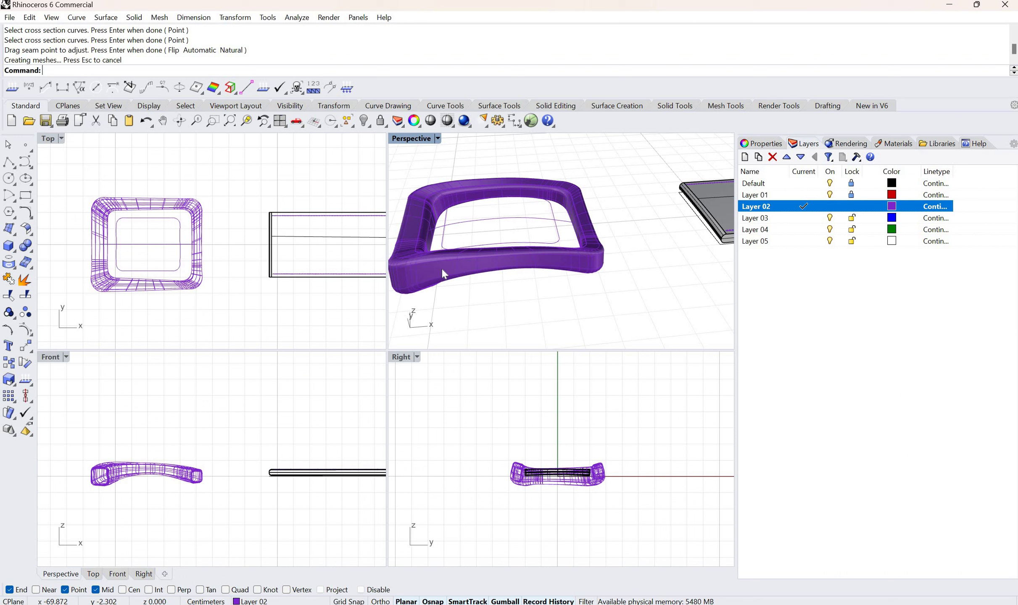
left_click(471, 222)
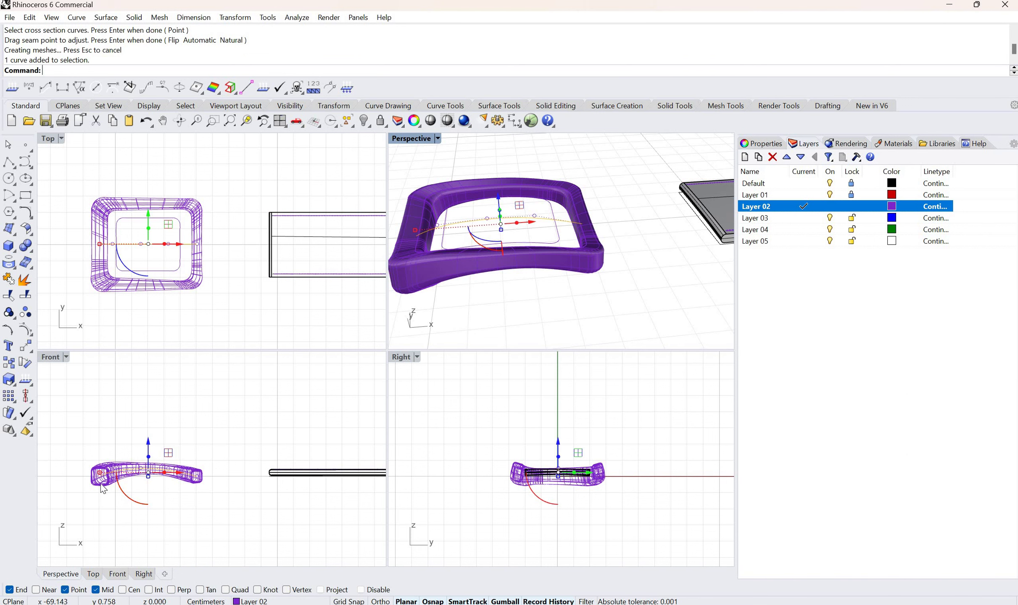
scroll(105, 482, "up", 3)
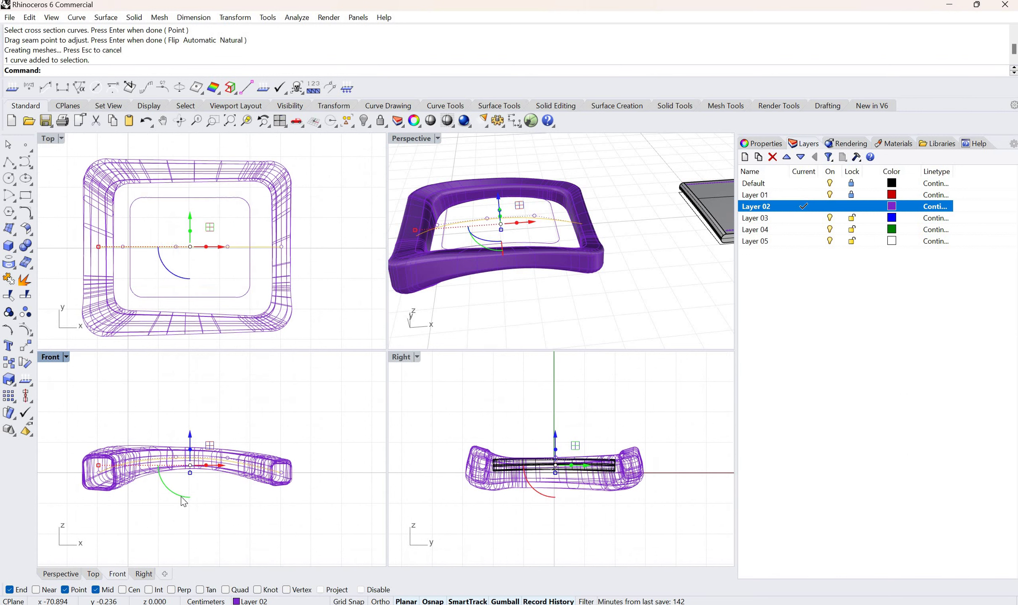
left_click_drag(184, 502, 206, 500)
- Reshape the arch curve by raising its strap-side control points so that end lands on the buckle frame's short side
left_click_drag(284, 514, 282, 512)
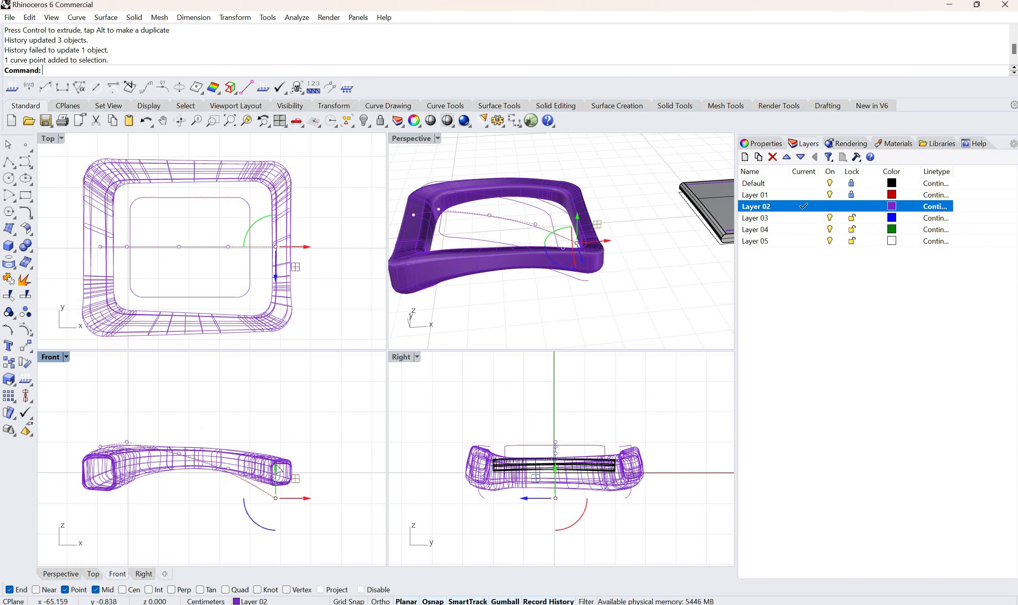
mouse_move(276, 458)
left_mouse_down()
mouse_move(282, 441)
mouse_move(286, 449)
left_mouse_up()
left_click_drag(238, 482, 204, 468)
left_click(228, 469)
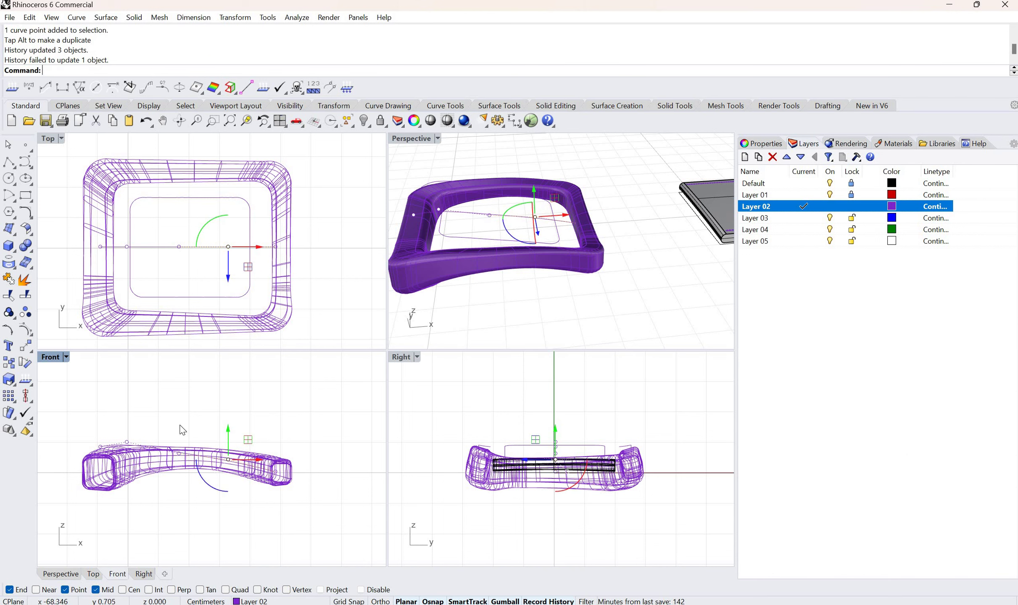
left_click(178, 452)
left_click_drag(183, 418, 342, 393)
key("Escape")
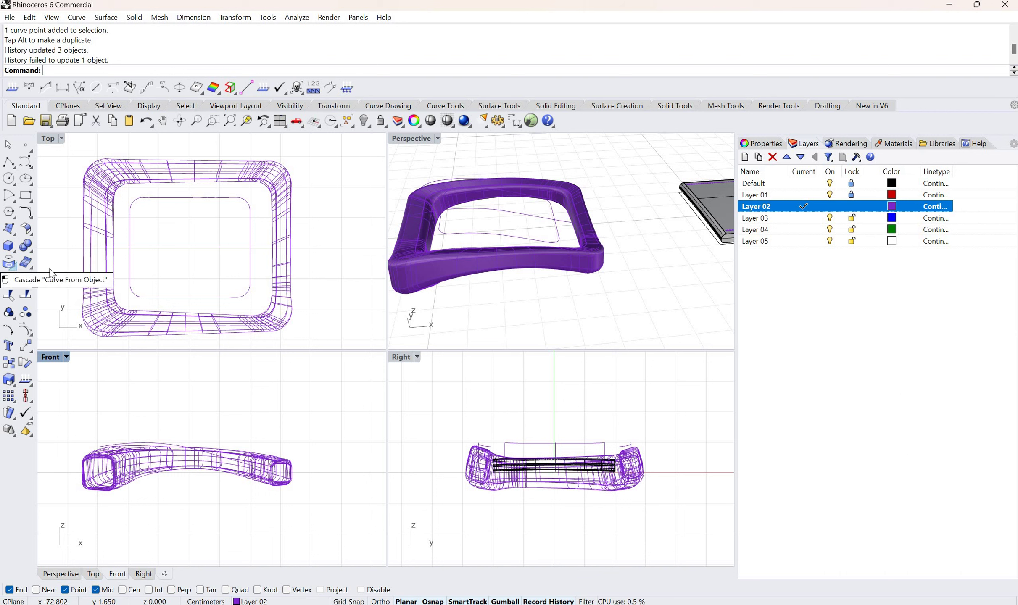
- Pipe the arch curve with round caps, using a start radius of about 0.38 cm and an end radius of about 0.41 cm
left_click(13, 266)
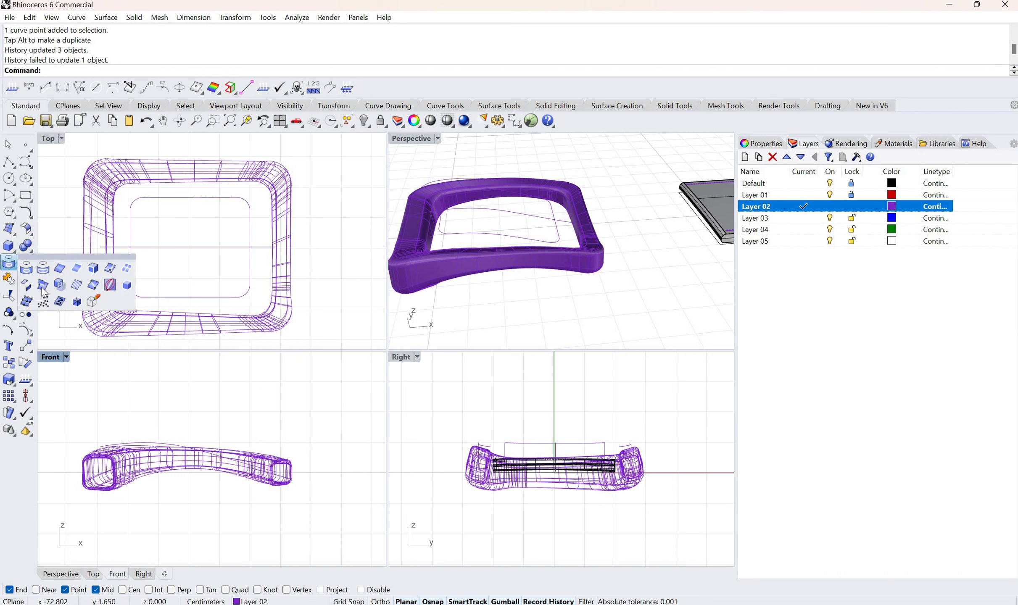
left_click(13, 250)
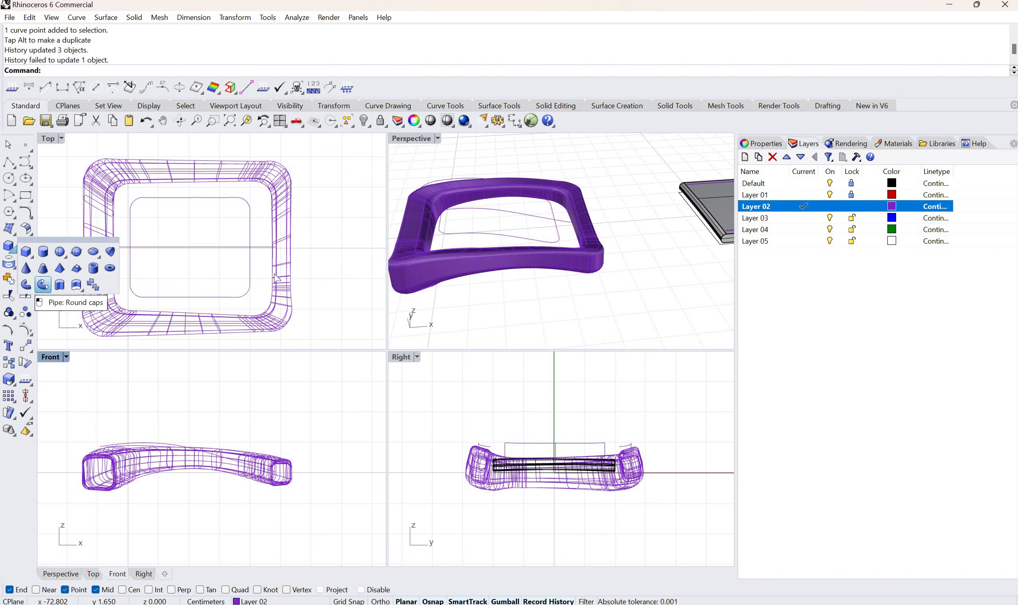
left_click(43, 284)
scroll(423, 214, "up", 2)
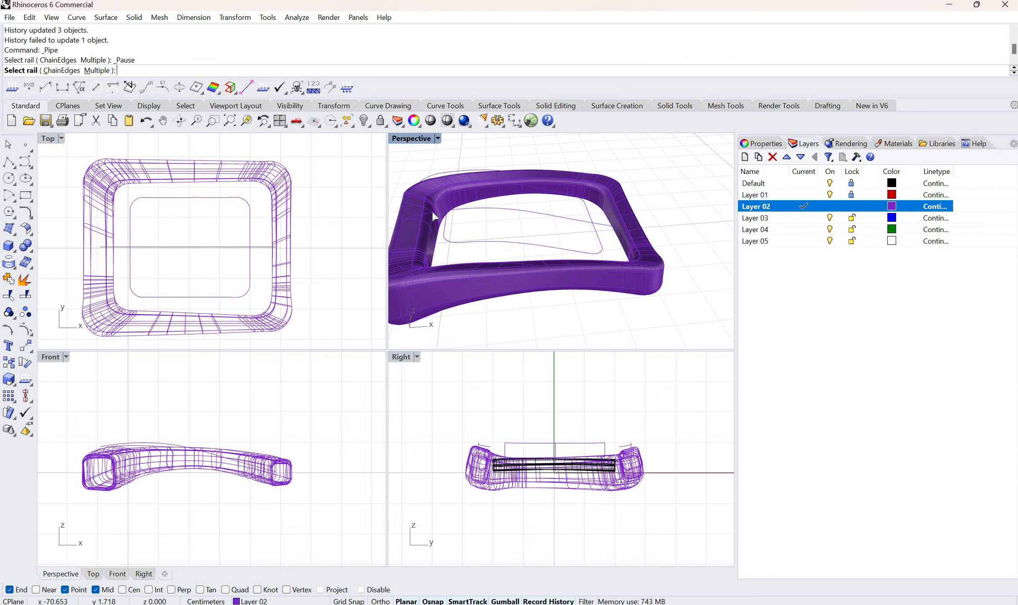
left_click(461, 207)
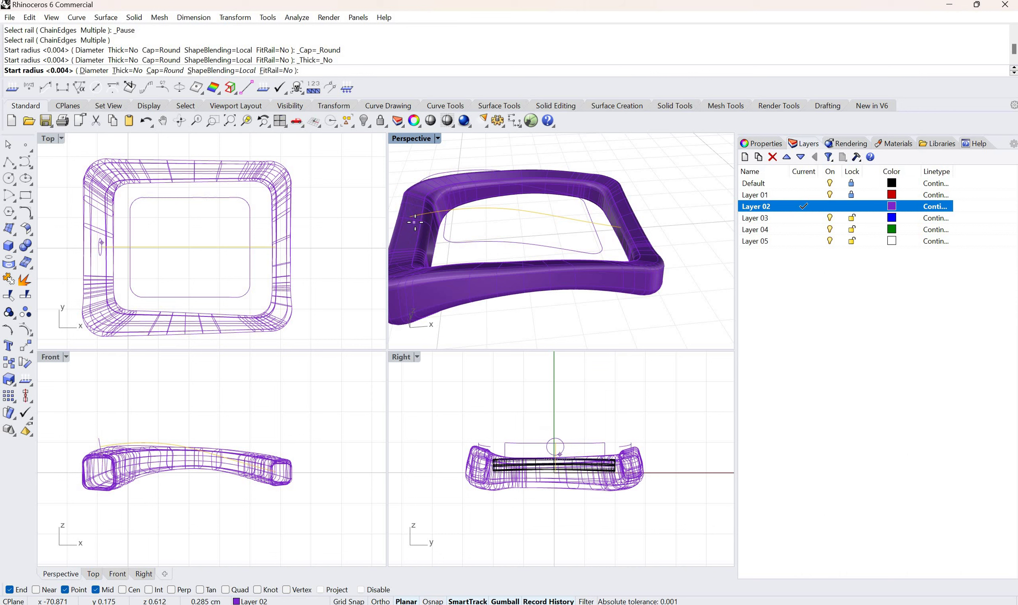
left_click(517, 228)
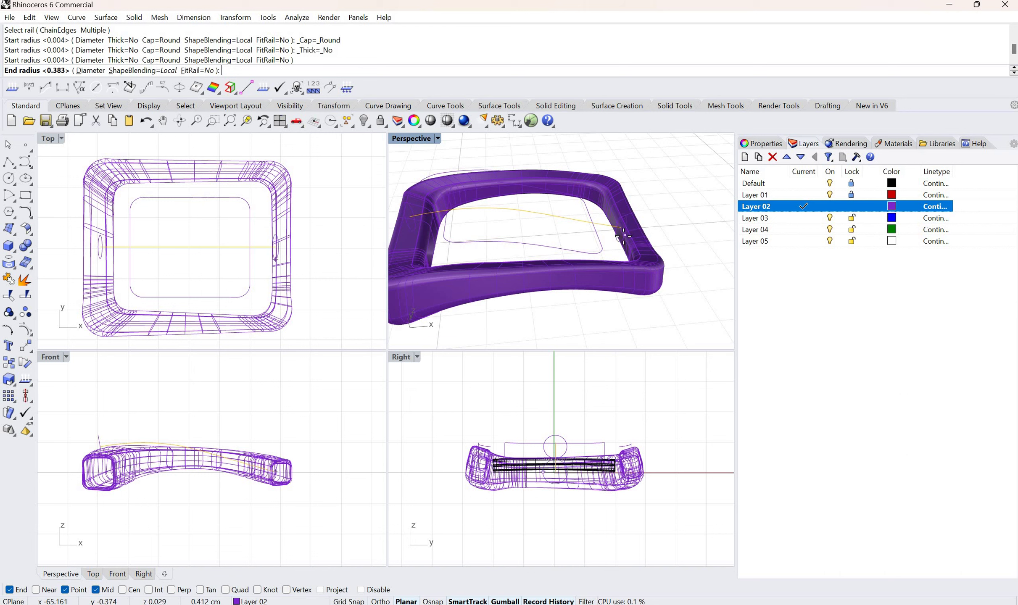
left_click(624, 235)
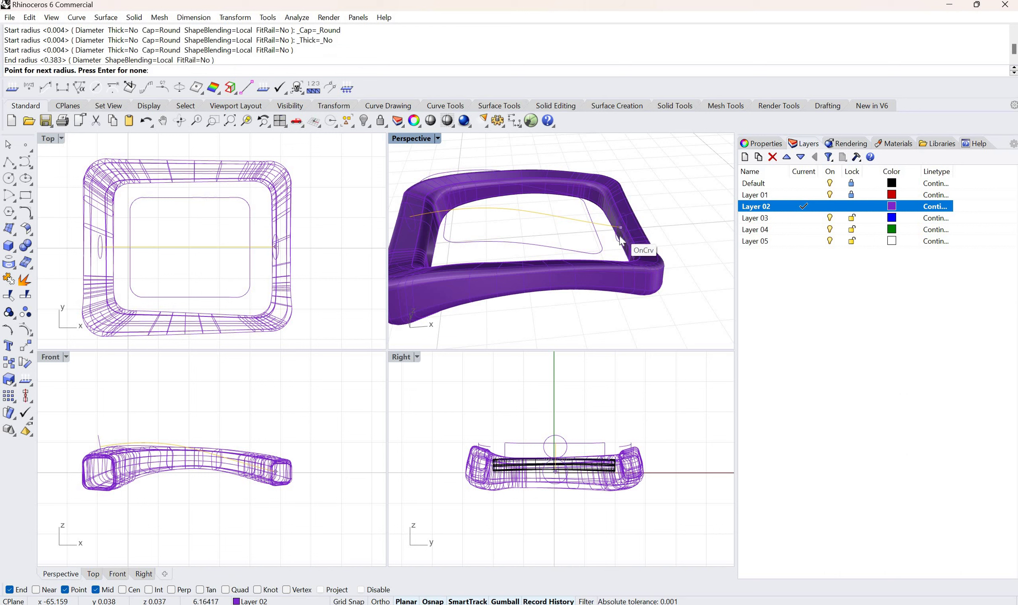
key("Return")
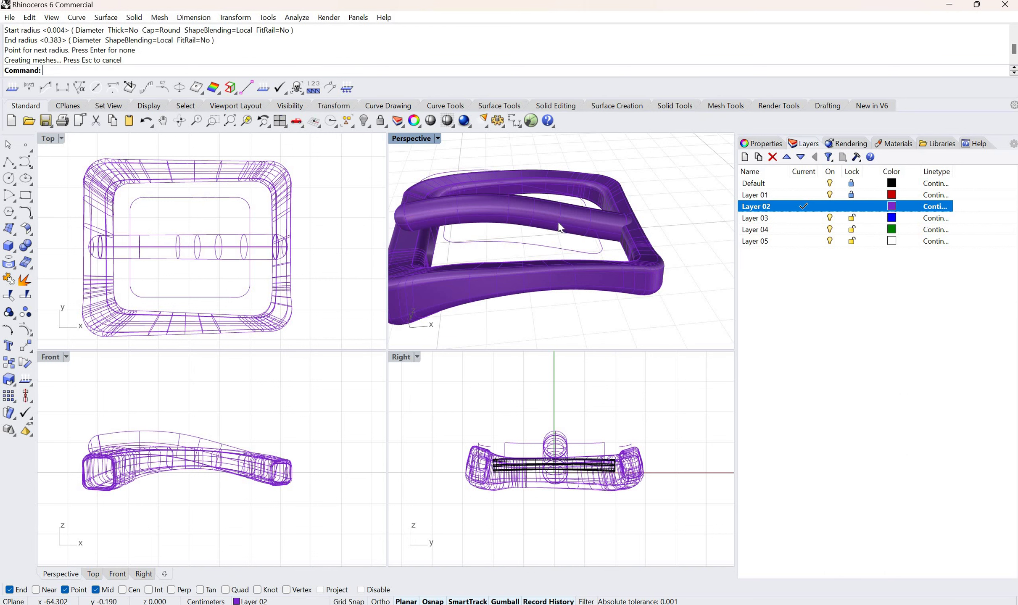
- Scale the pipe down uniformly to make it thinner and shorter, accepting the history break
right_click_drag(560, 227, 647, 237)
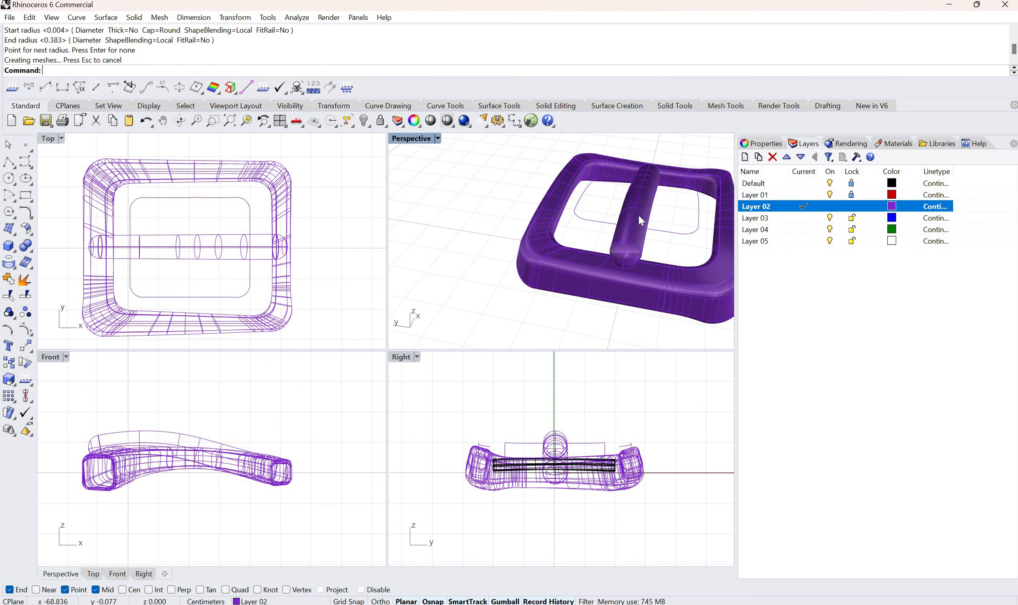
left_click(638, 215)
scroll(667, 208, "up", 3)
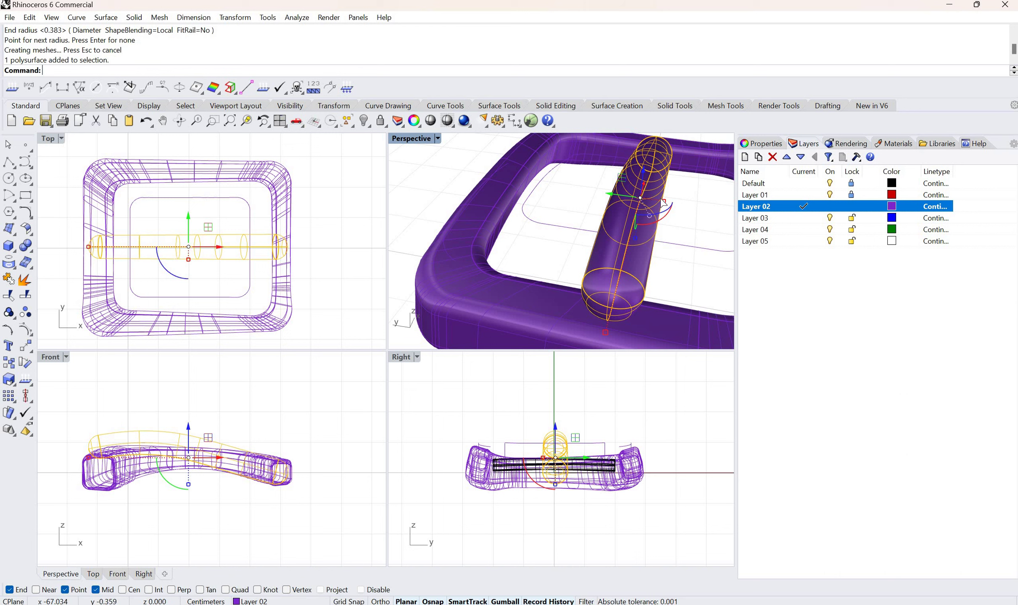
left_click_drag(665, 203, 683, 234)
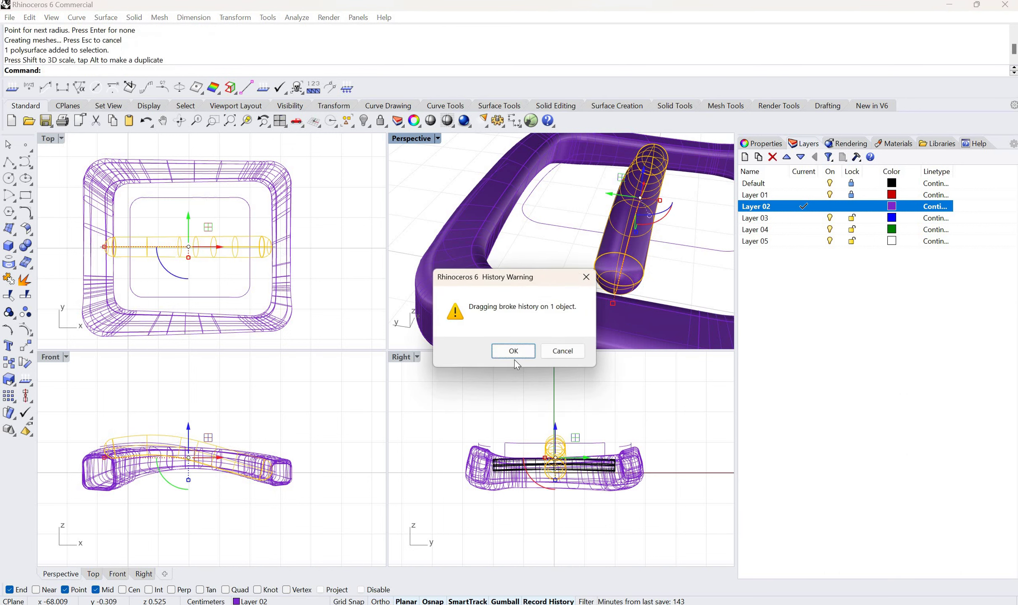
left_click(513, 351)
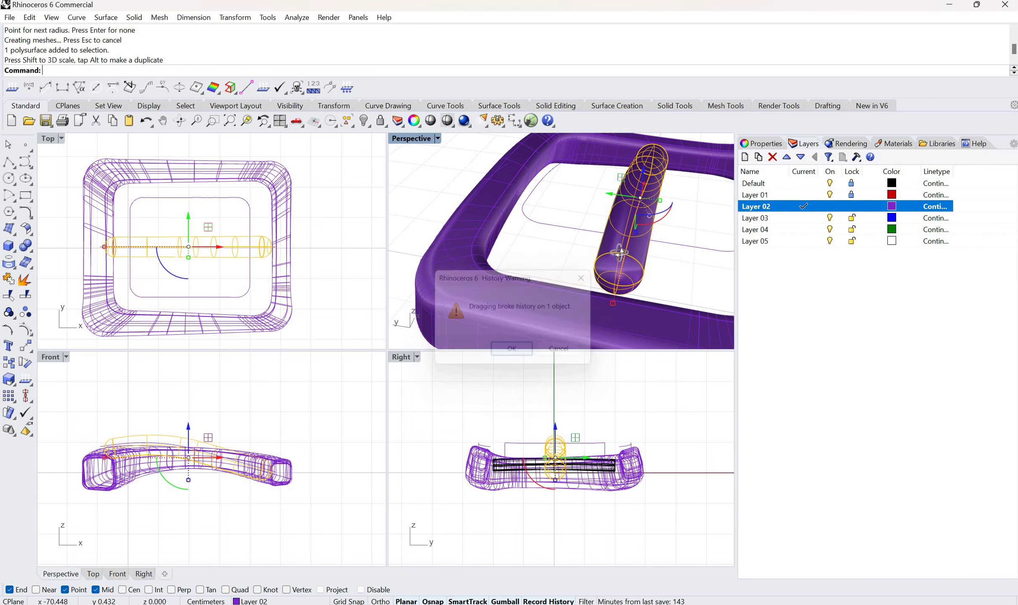
right_click_drag(619, 253, 617, 257)
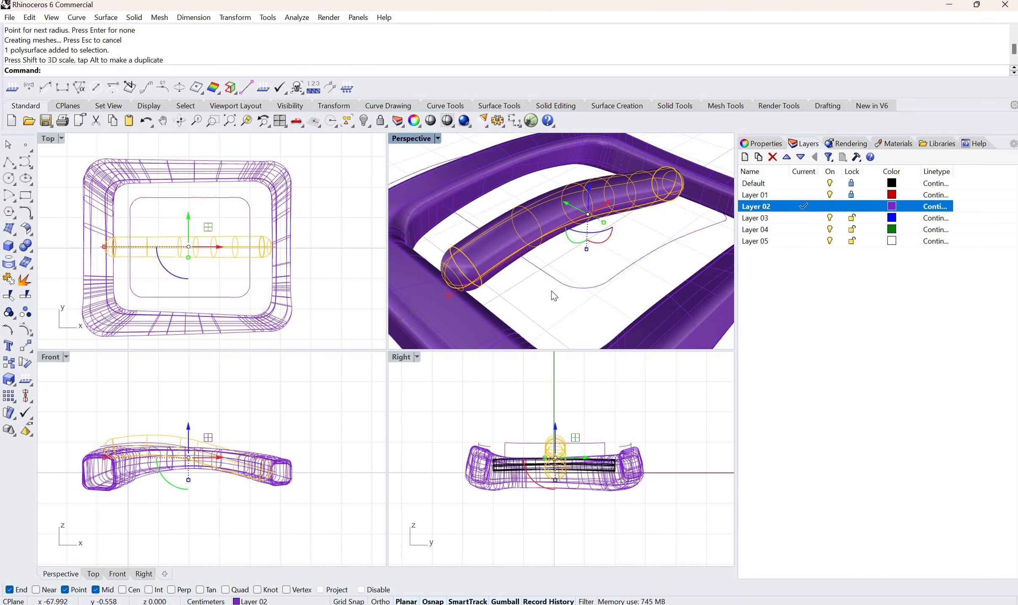
- Undo the pipe's scaling and the pipe itself, leaving only the arch curve
key("ctrl+z")
scroll(540, 281, "down", 5)
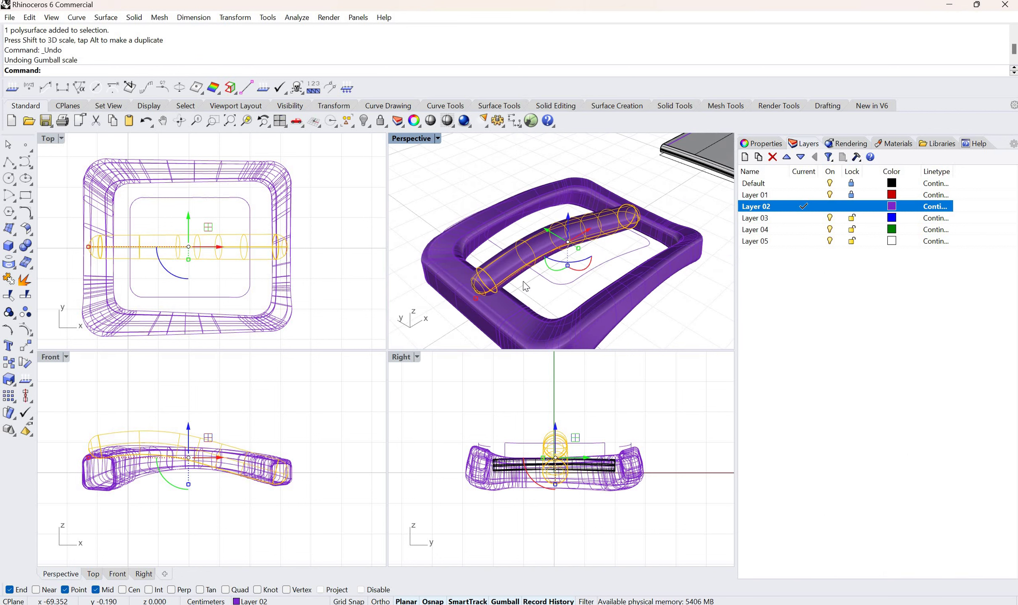
key("ctrl+z")
scroll(492, 289, "up", 4)
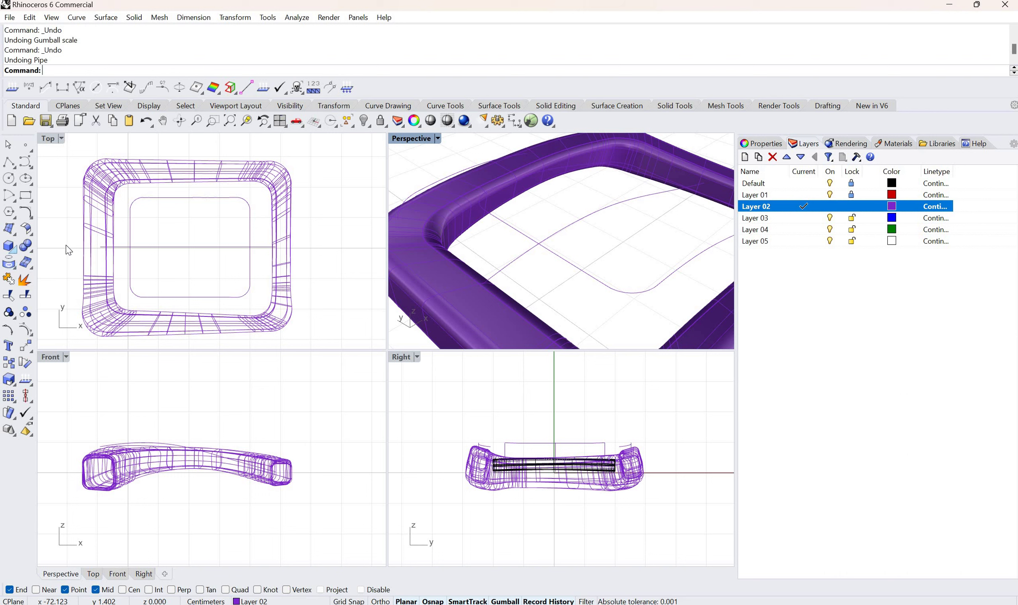
- Pipe the arch curve with round caps, using a radius of 0.2 cm at both the start and the end
left_click(14, 250)
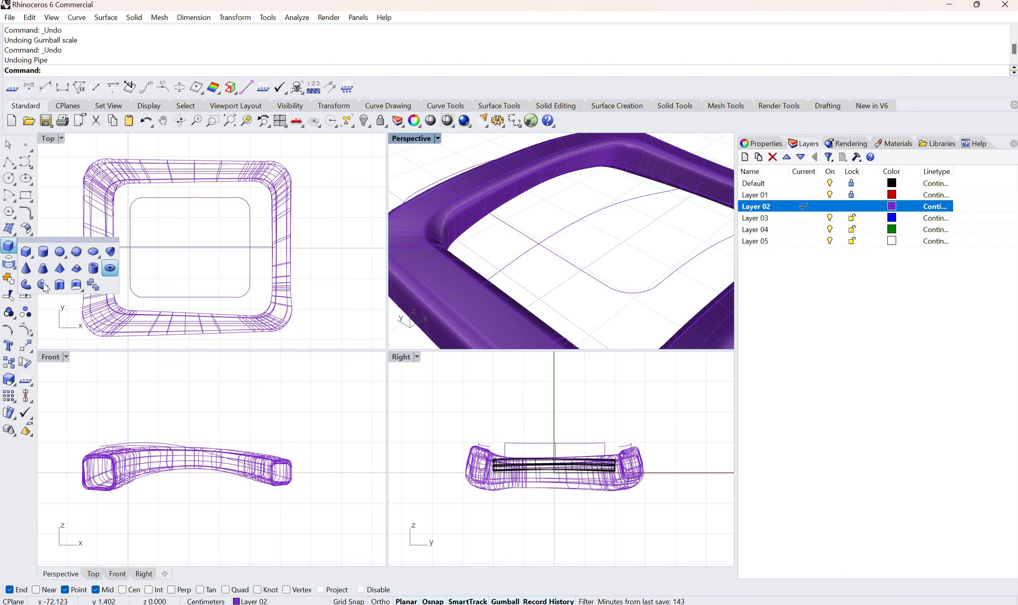
left_click(43, 286)
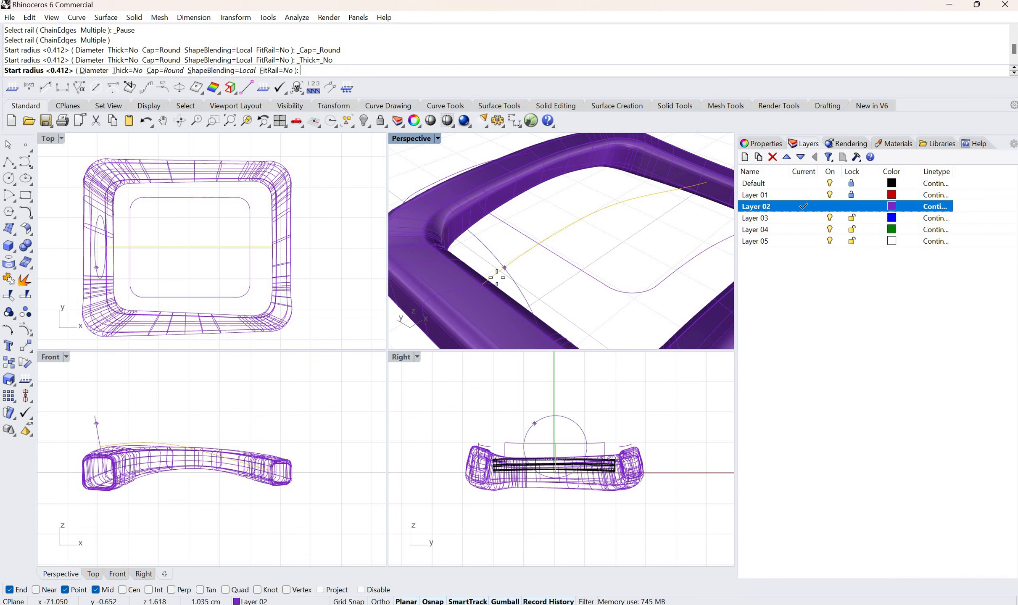
left_click(496, 272)
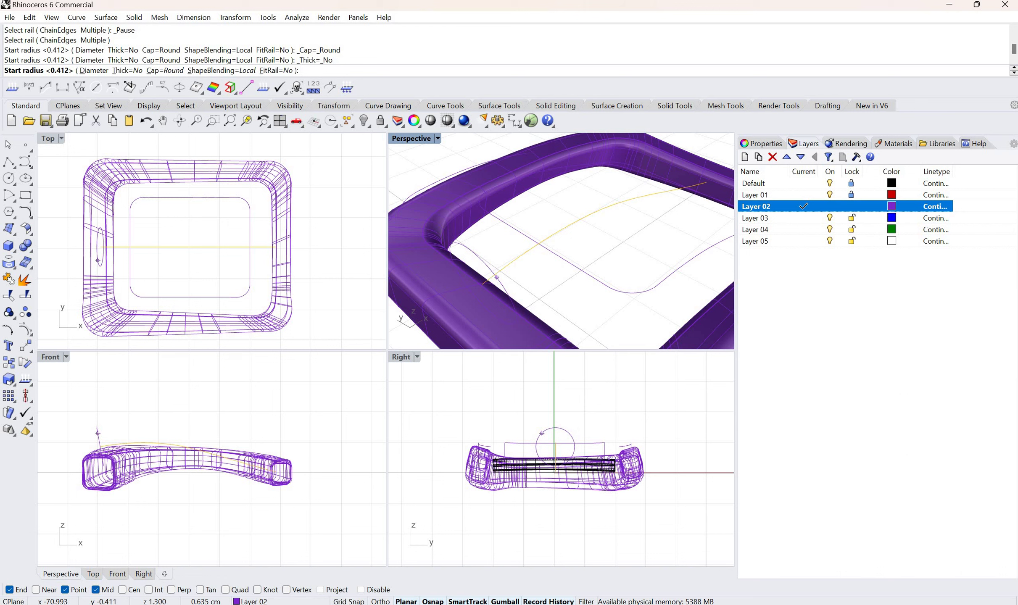
type(".2")
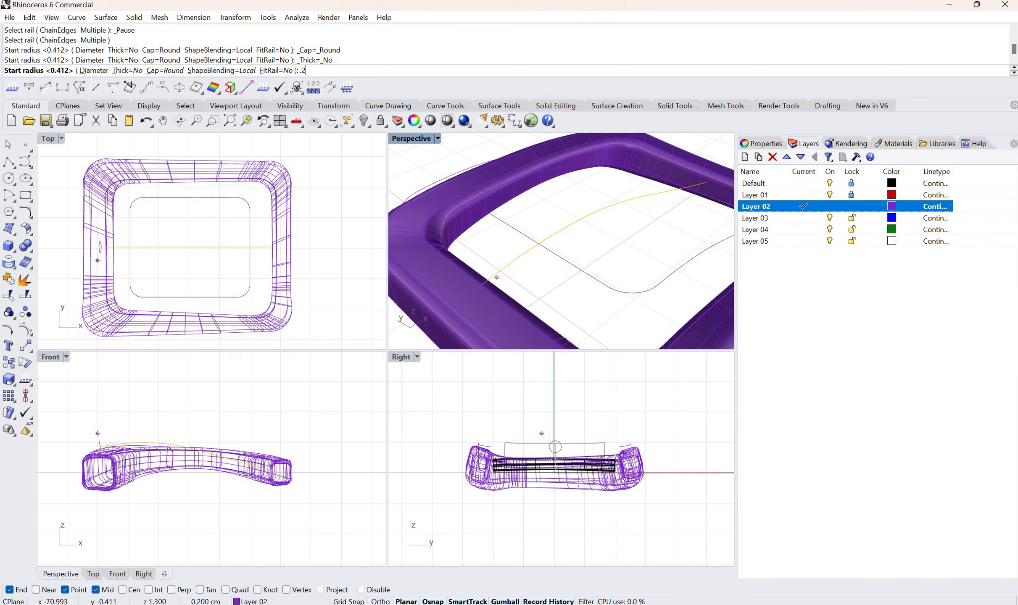
key("Return")
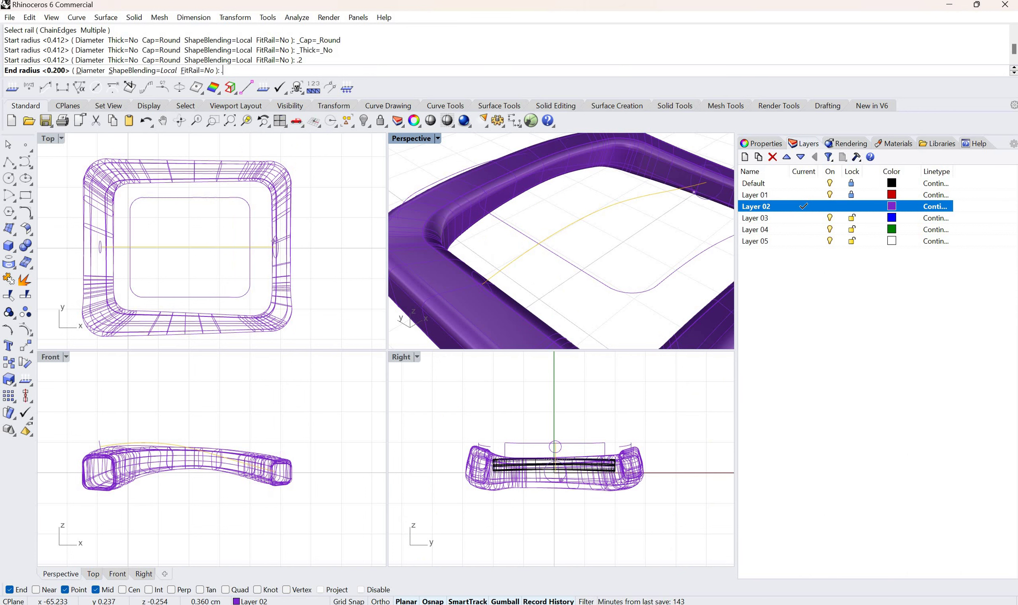
type(".2")
key("Return")
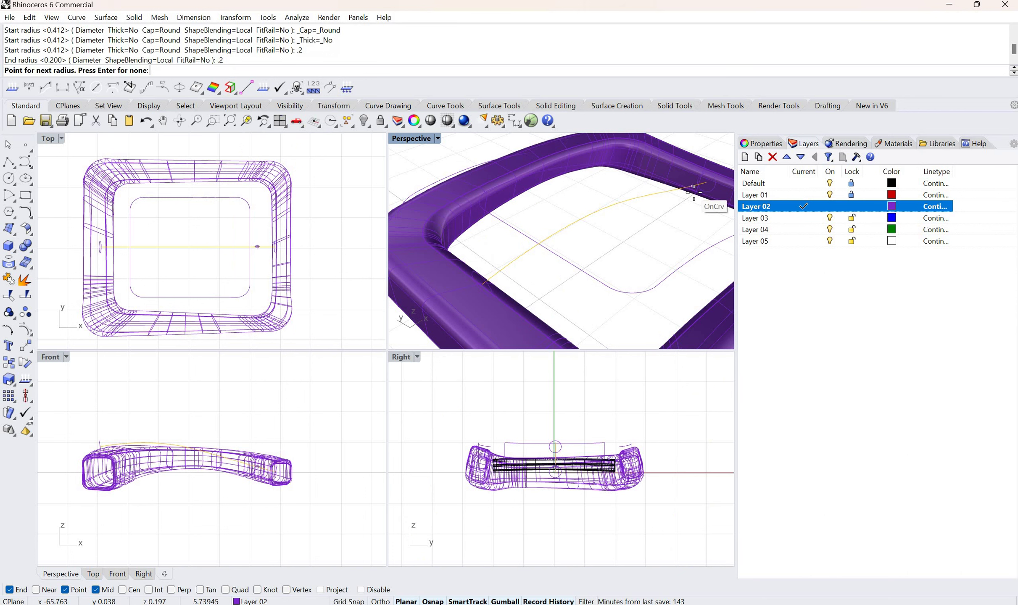
key("Return")
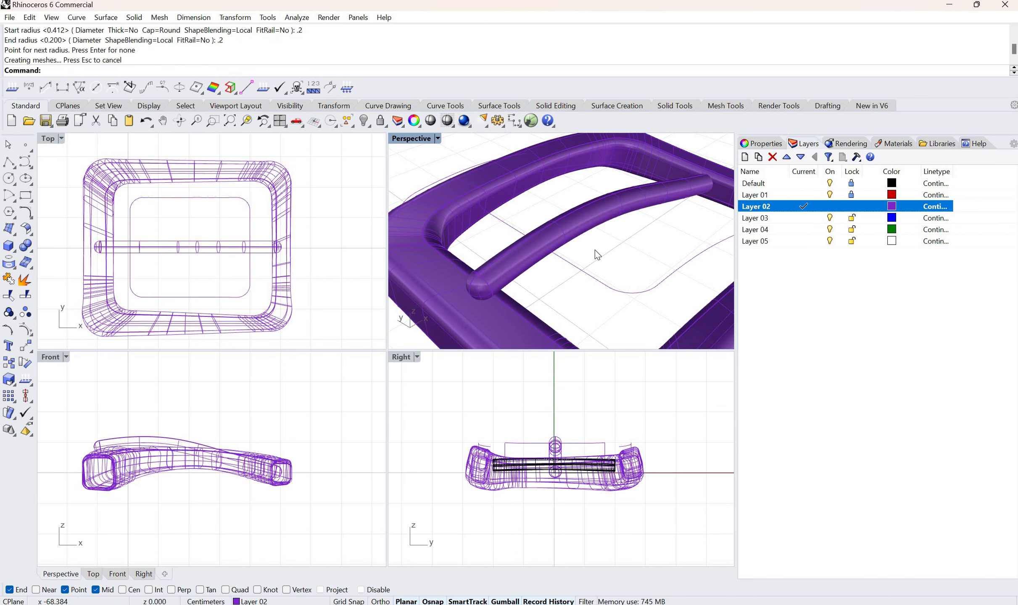
- Hide the rounded rectangle curve inside the buckle frame
scroll(589, 250, "down", 6)
mouse_move(527, 264)
right_mouse_down()
mouse_move(511, 256)
mouse_move(530, 261)
right_mouse_up()
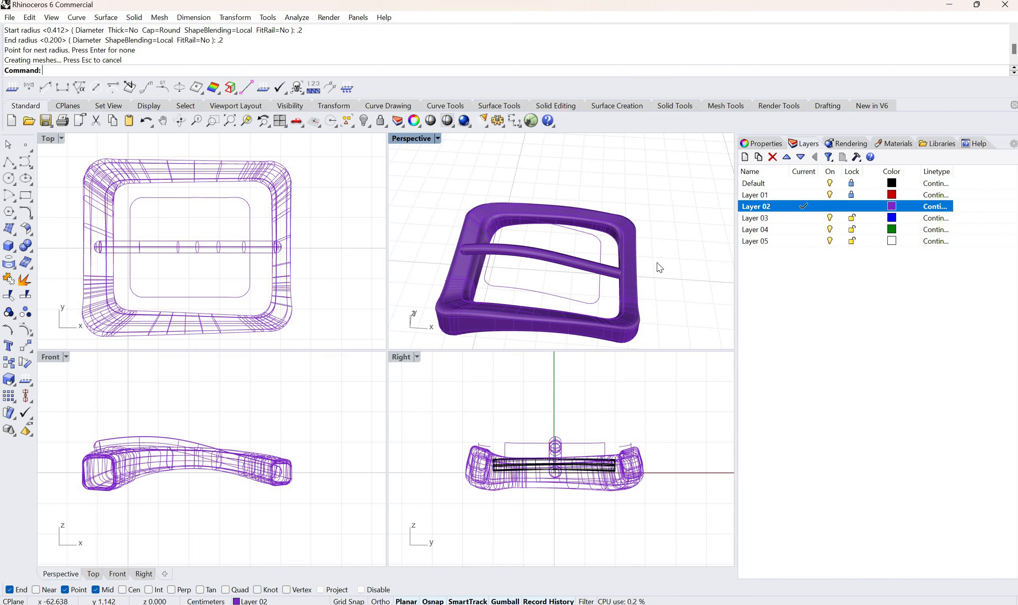
scroll(660, 268, "down", 5)
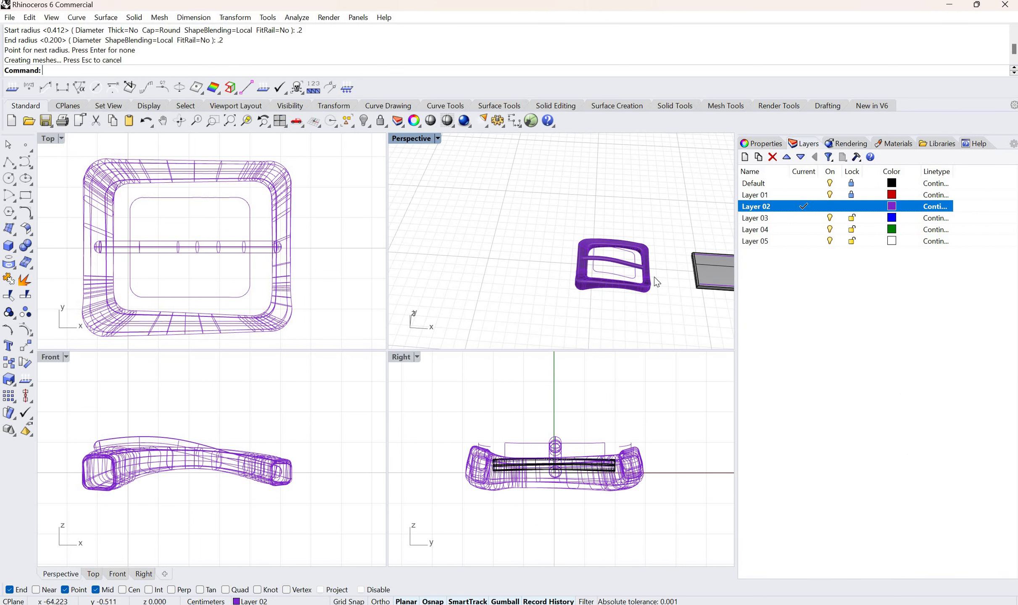
scroll(616, 287, "up", 4)
scroll(597, 279, "up", 2)
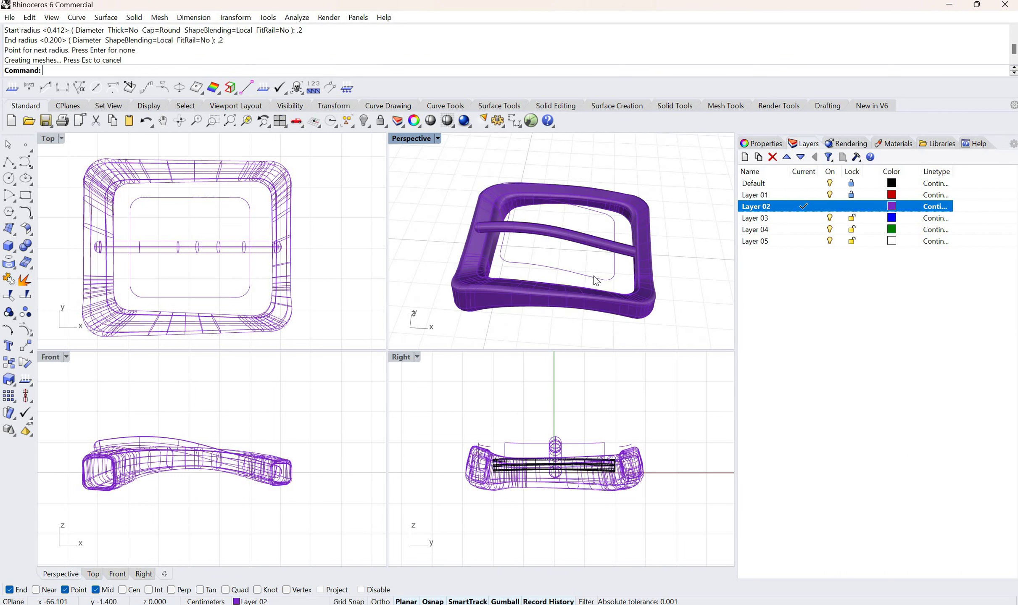
left_click(566, 248)
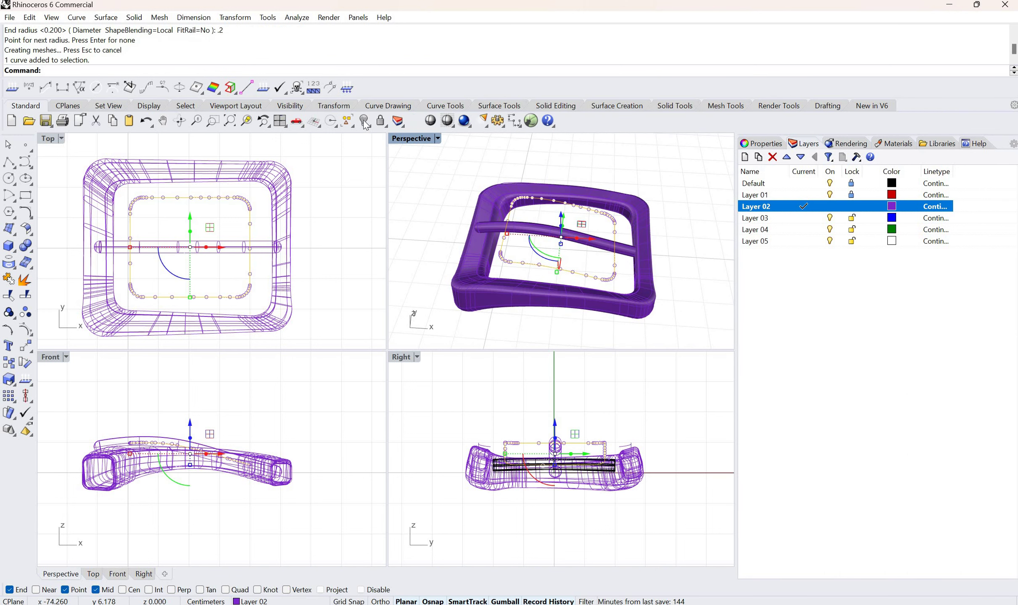
key("ctrl+h")
- Move the buckle frame, prong and their curves along X until the frame's short side overlaps the strap's end, accepting the history break
scroll(655, 258, "down", 4)
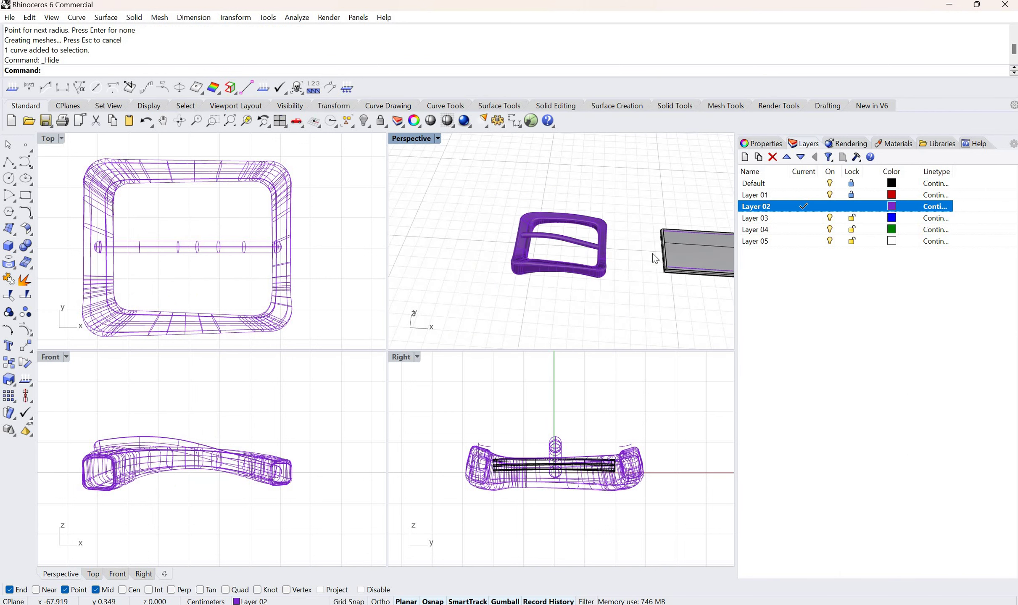
right_click_drag(479, 196, 471, 187)
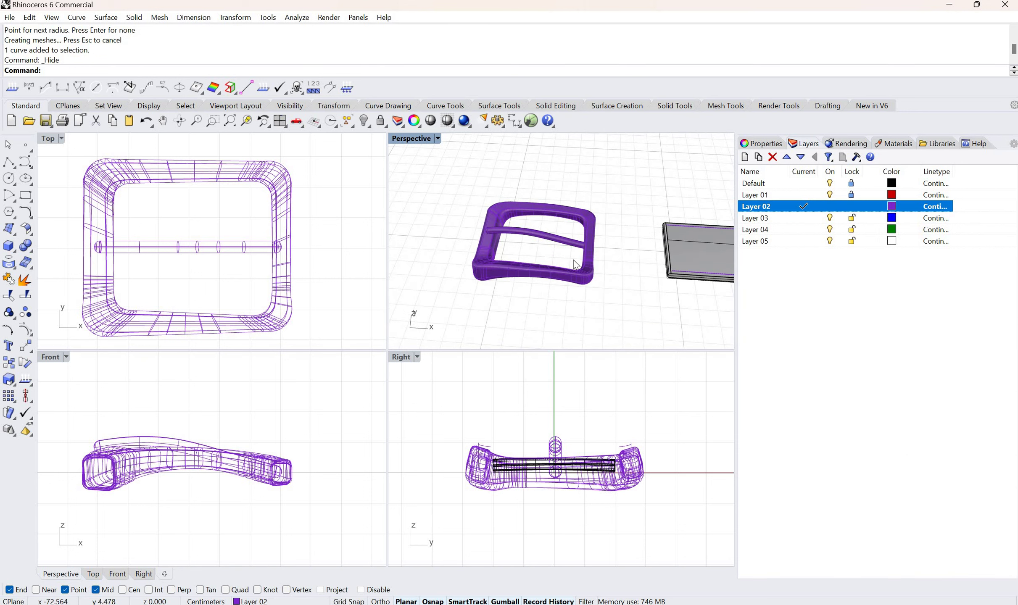
left_click_drag(466, 181, 616, 300)
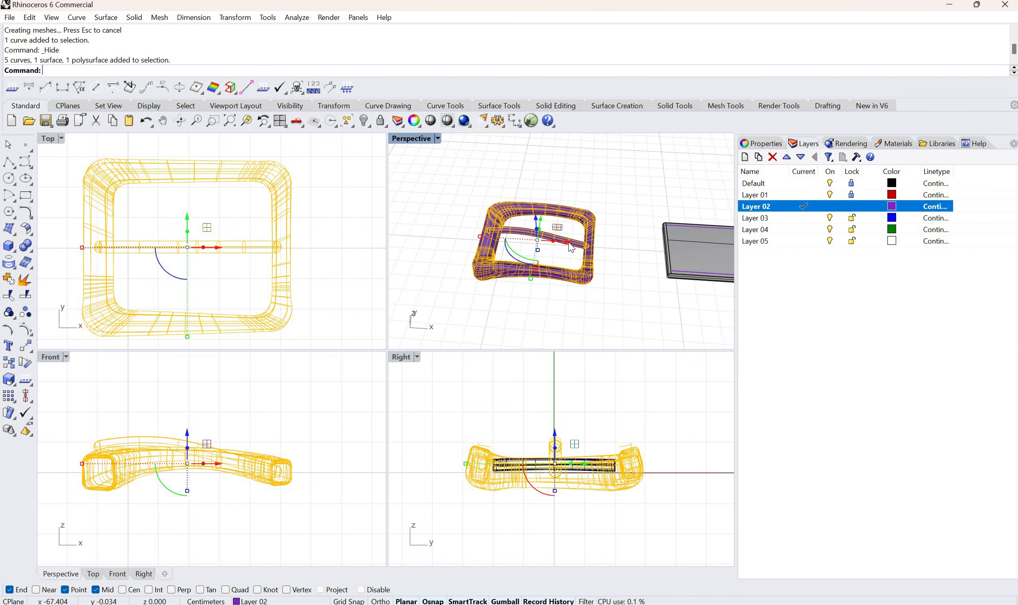
left_click_drag(568, 243, 693, 298)
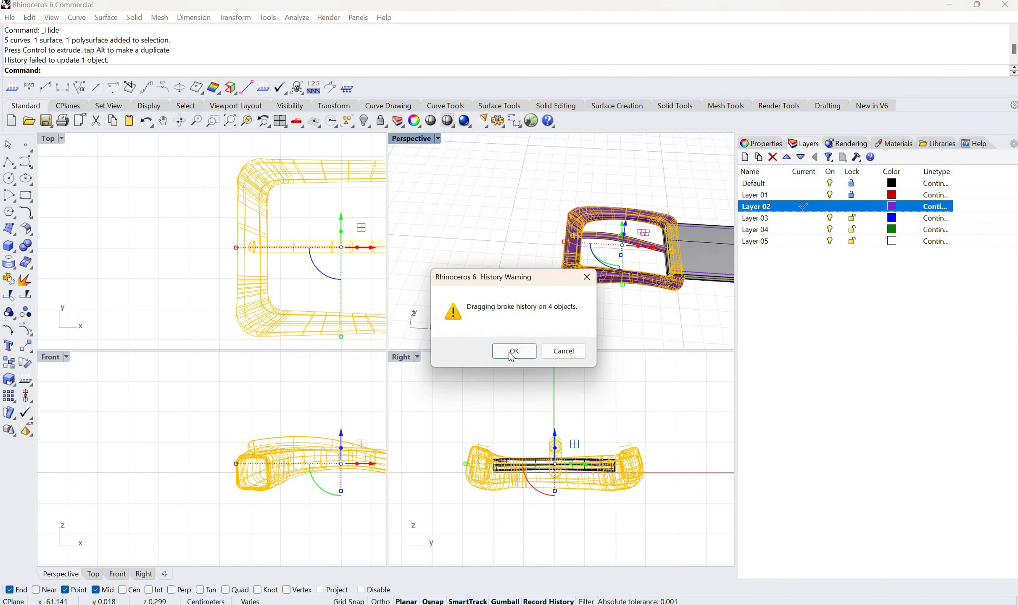
left_click(512, 353)
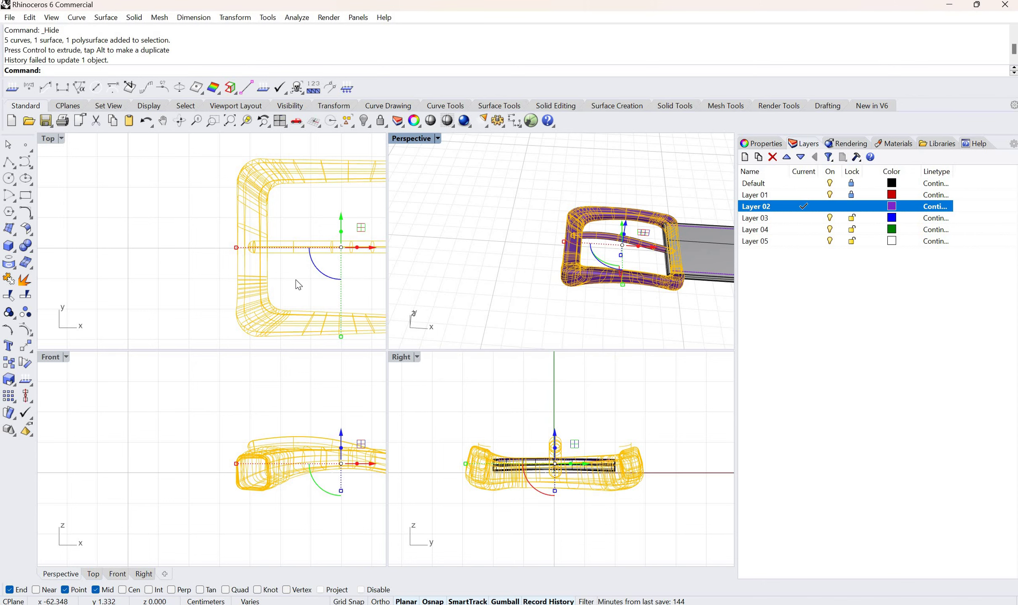
scroll(336, 293, "down", 12)
scroll(338, 290, "up", 6)
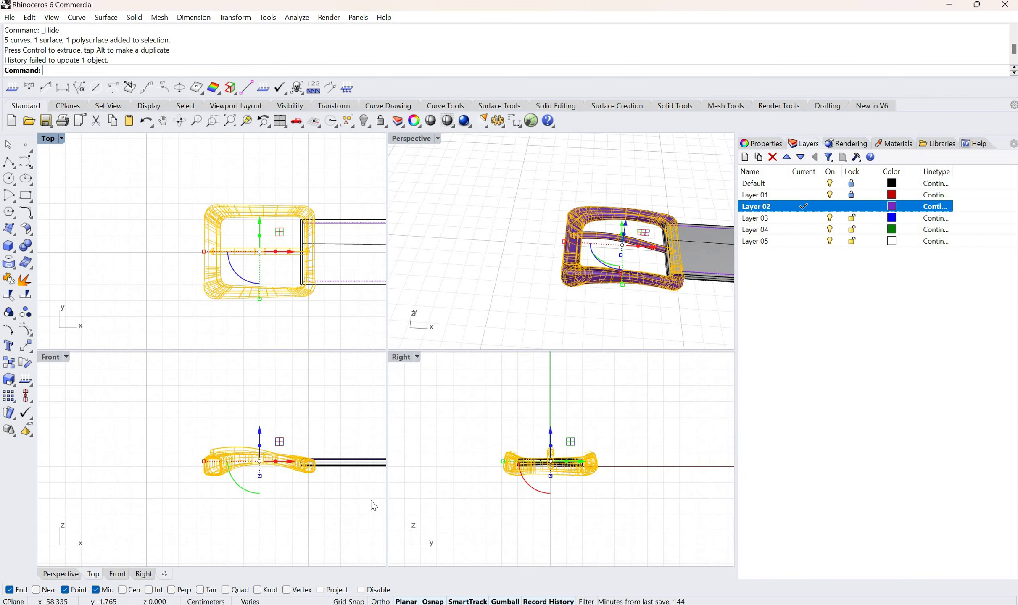
scroll(318, 467, "up", 3)
scroll(372, 507, "up", 2)
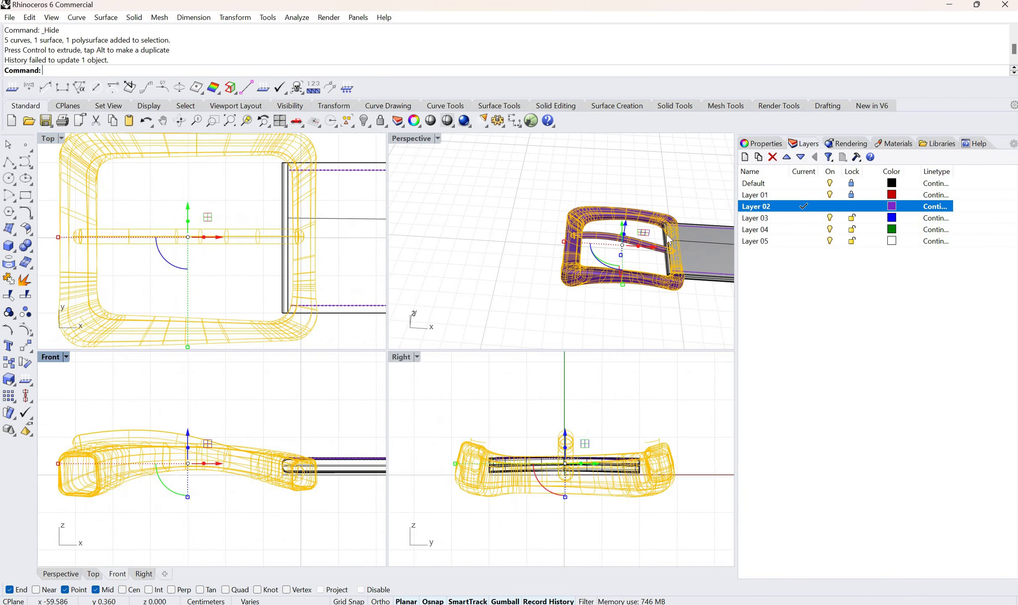
left_click(654, 296)
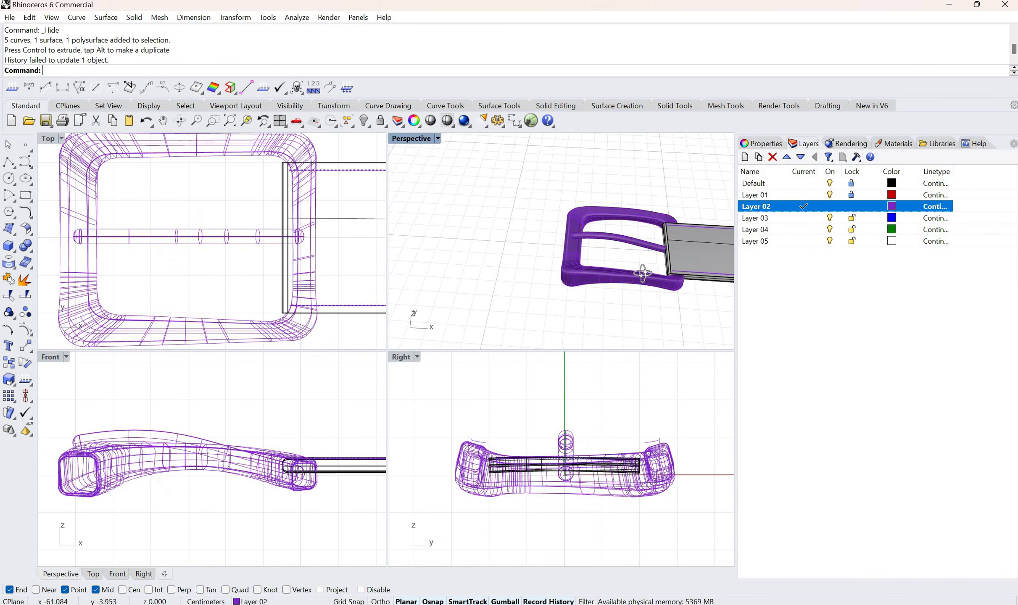
- Scale the buckle frame down along Z only, so that it becomes flatter than its swept profiles
mouse_move(640, 268)
right_mouse_down()
mouse_move(626, 226)
mouse_move(634, 255)
right_mouse_up()
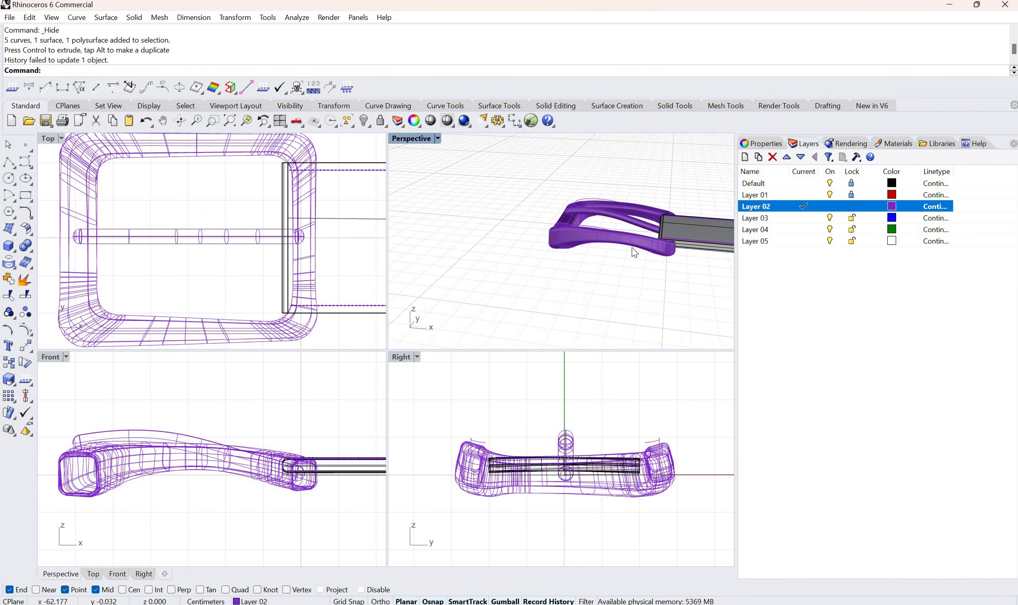
left_click(617, 239)
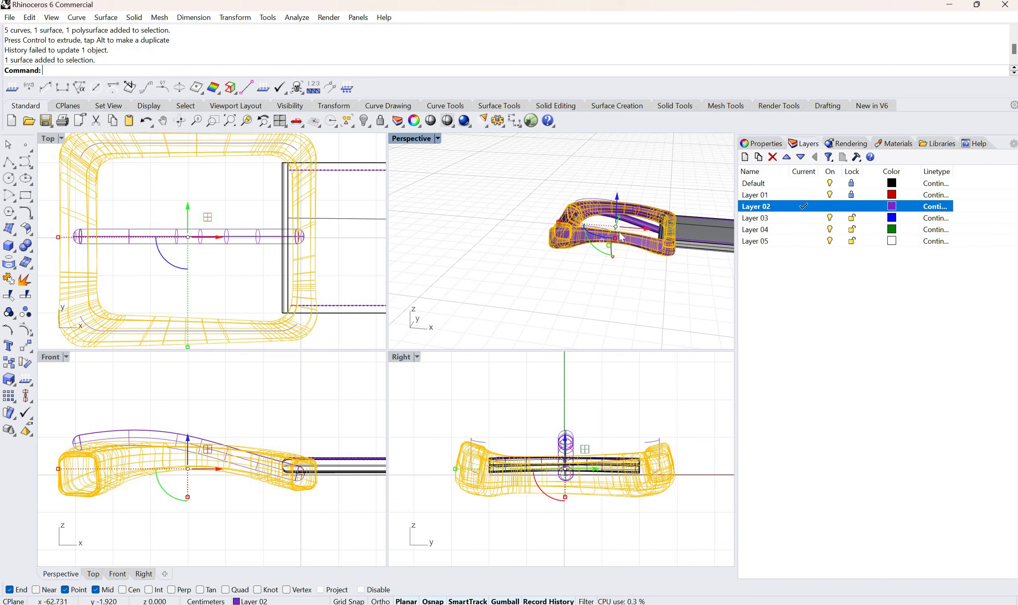
left_click_drag(615, 243, 641, 278)
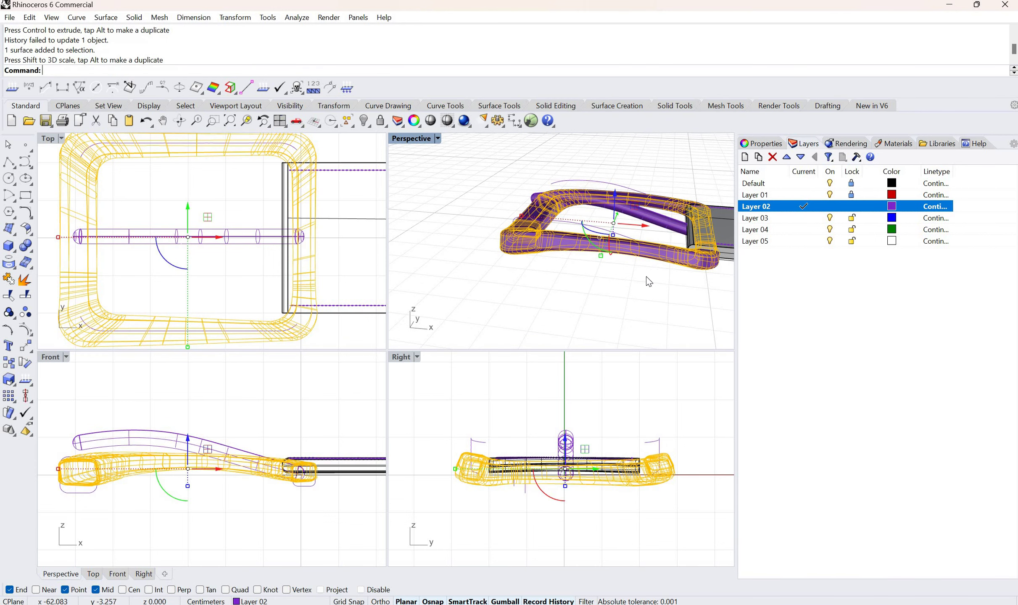
left_click(649, 278)
- Raise the flattened buckle frame slightly along Z, closer to the prong
right_click_drag(618, 273, 669, 237)
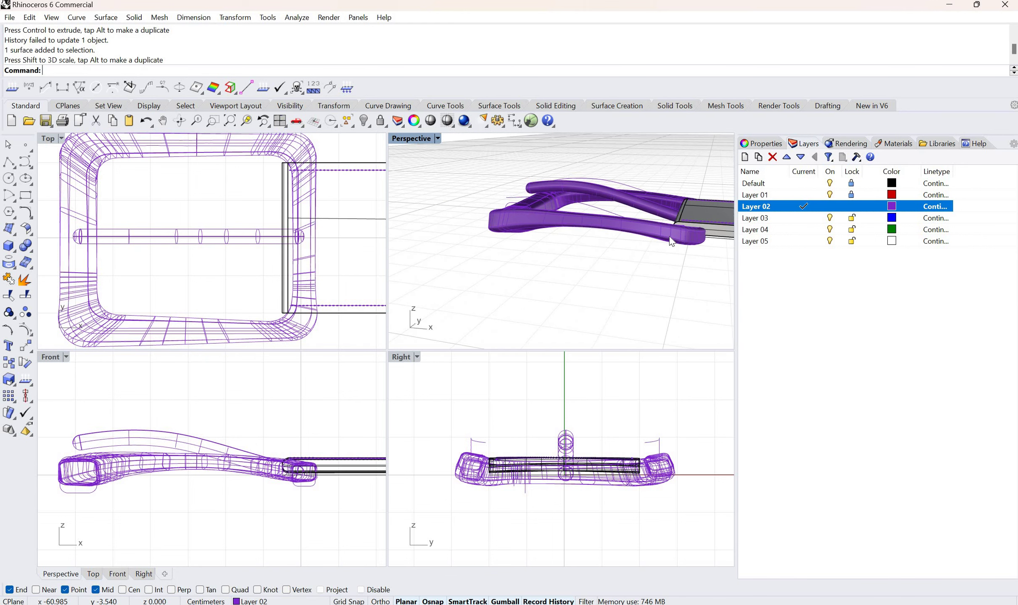
left_click(607, 184)
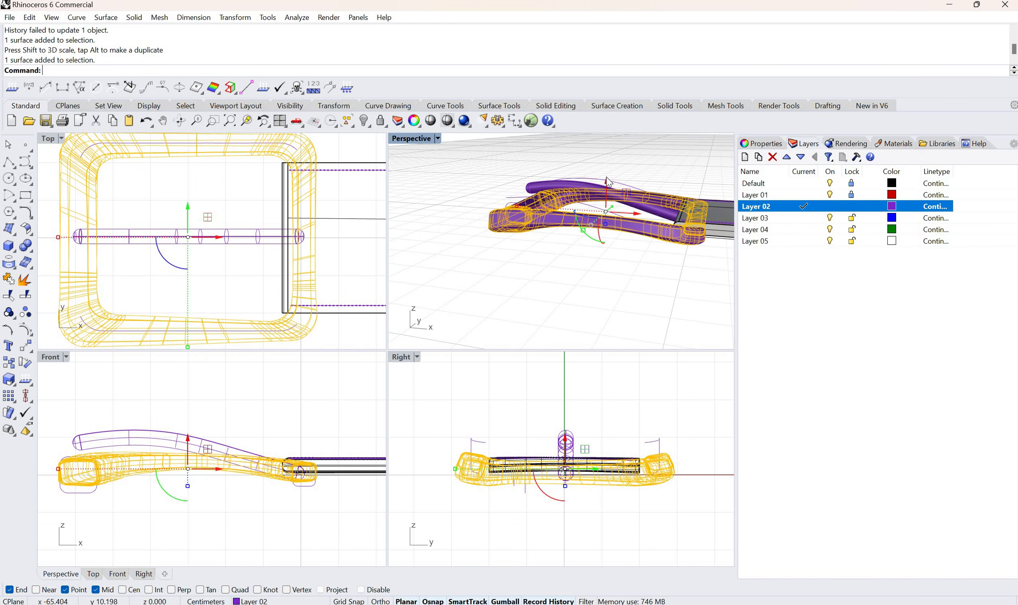
left_click_drag(608, 181, 628, 233)
key("Escape")
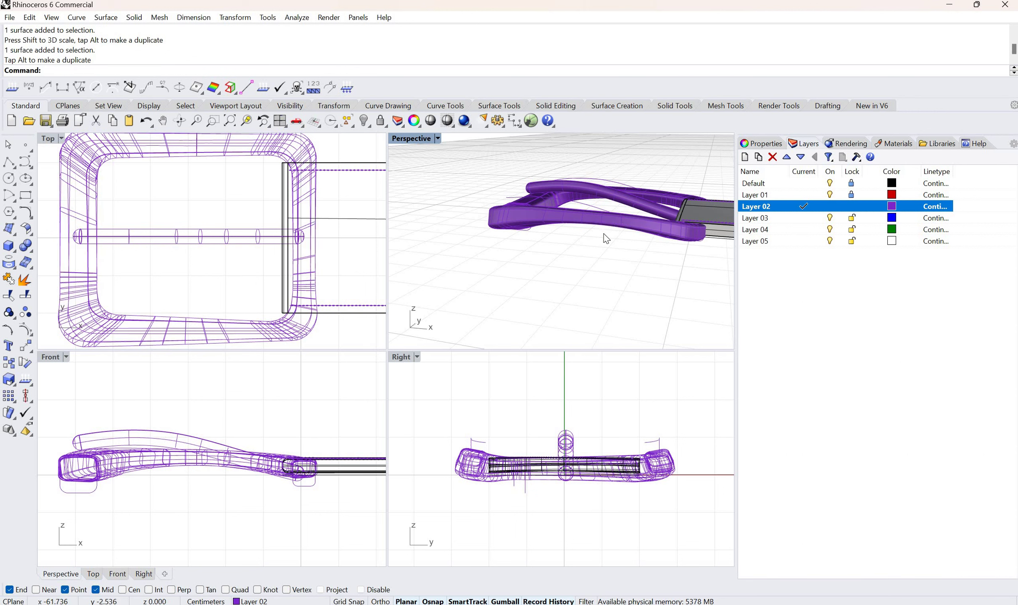
- Try to rescale the buckle frame along Z, and undo that transform
left_click(605, 229)
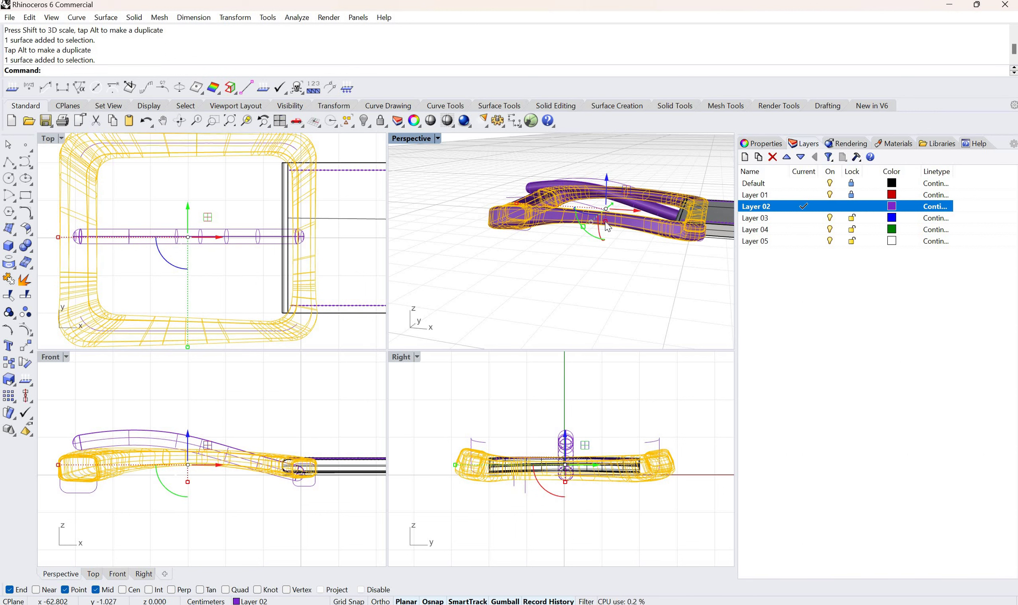
left_click_drag(605, 222, 605, 223)
left_click(605, 255)
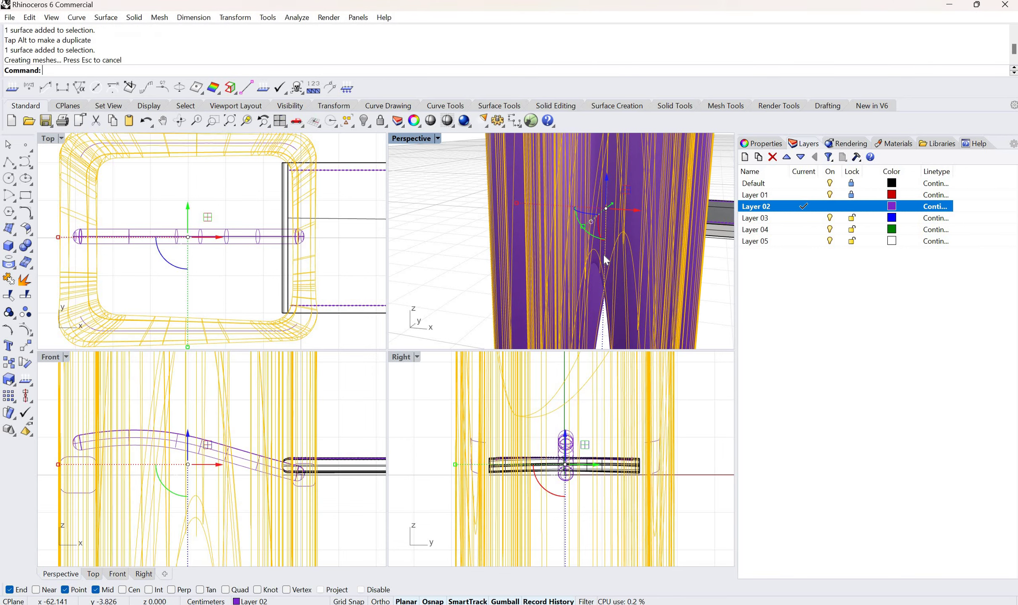
key("ctrl+z")
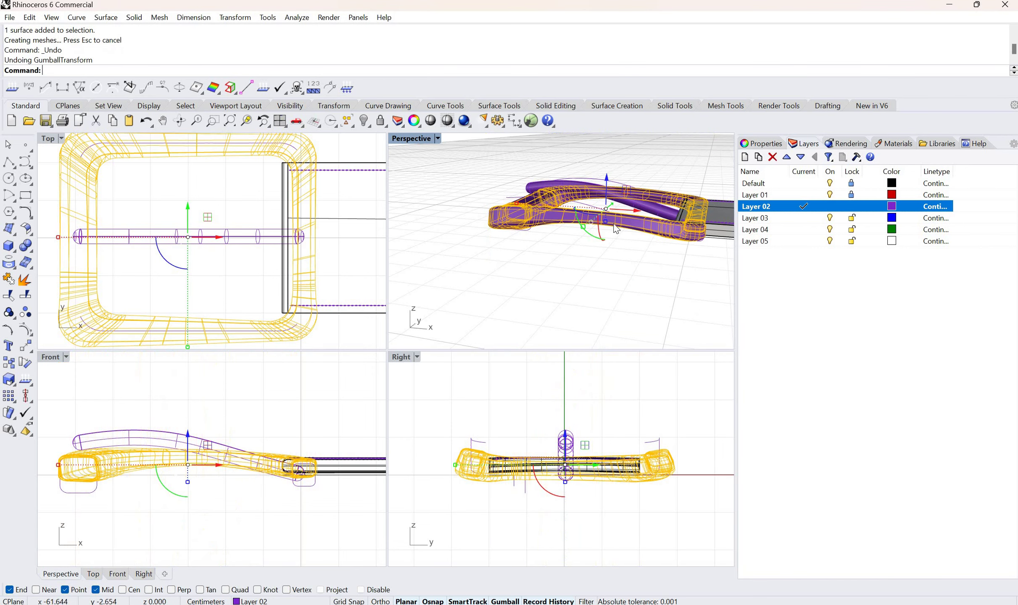
key("Escape")
- Scale the buckle frame down slightly more along Z to thin it further
left_click(608, 223)
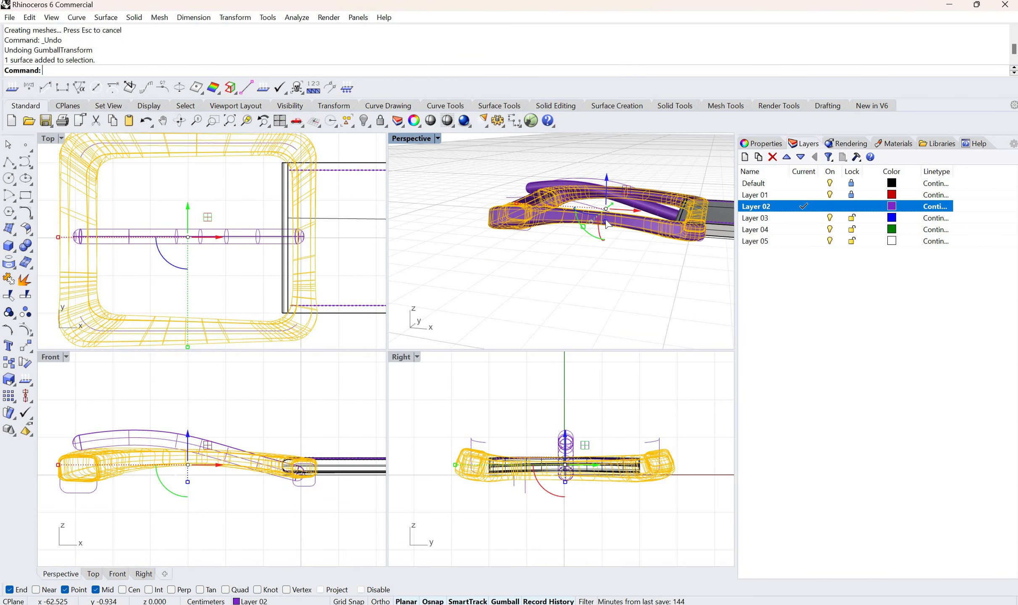
left_click_drag(605, 222, 665, 264)
right_click_drag(666, 264, 621, 292)
key("Escape")
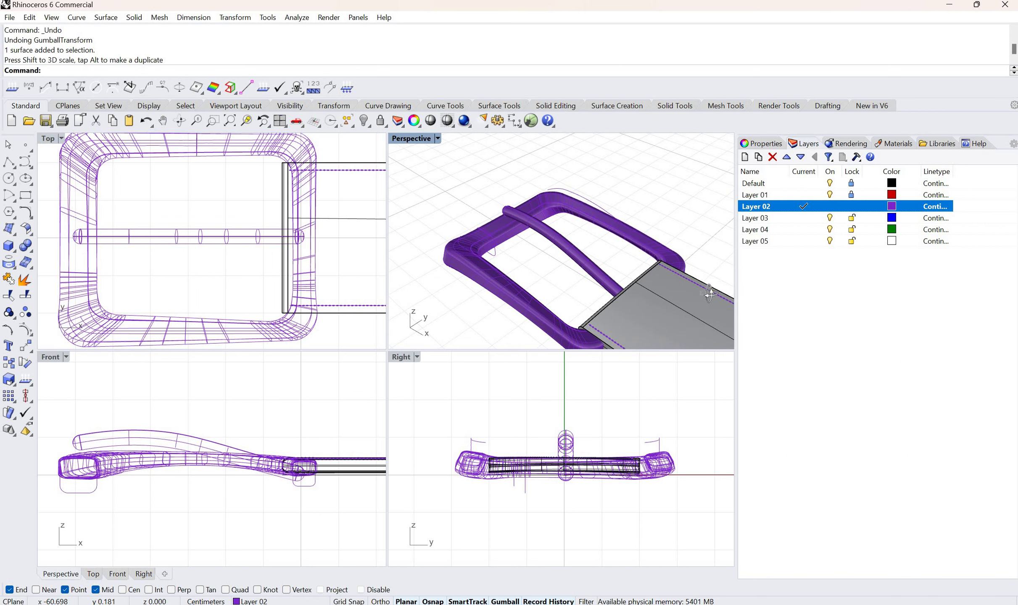
- Bring up the rectangle drawing variants to start a new rectangle for the buckle
right_click_drag(710, 294, 681, 252)
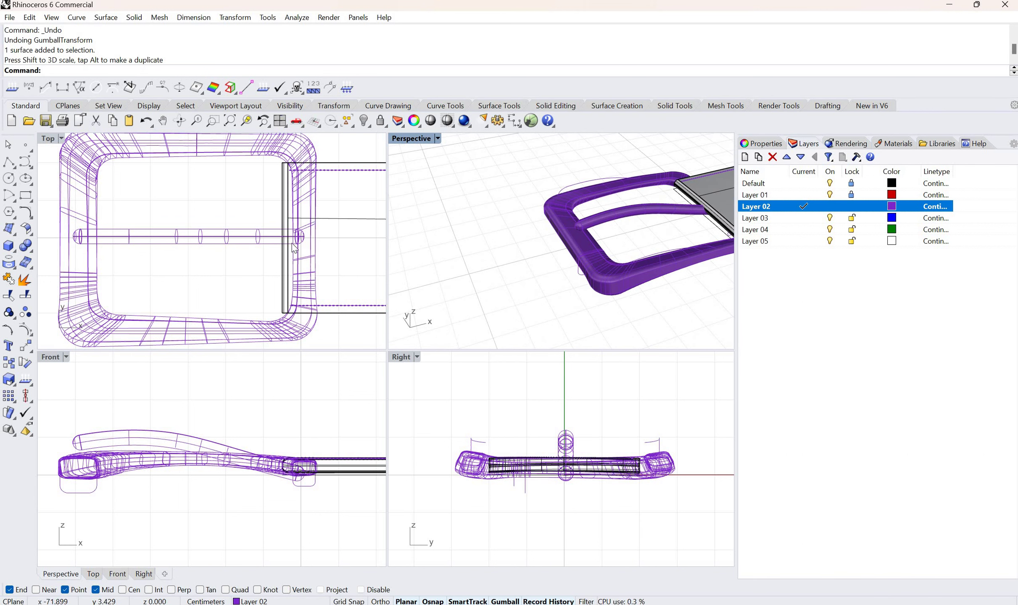
left_click(33, 203)
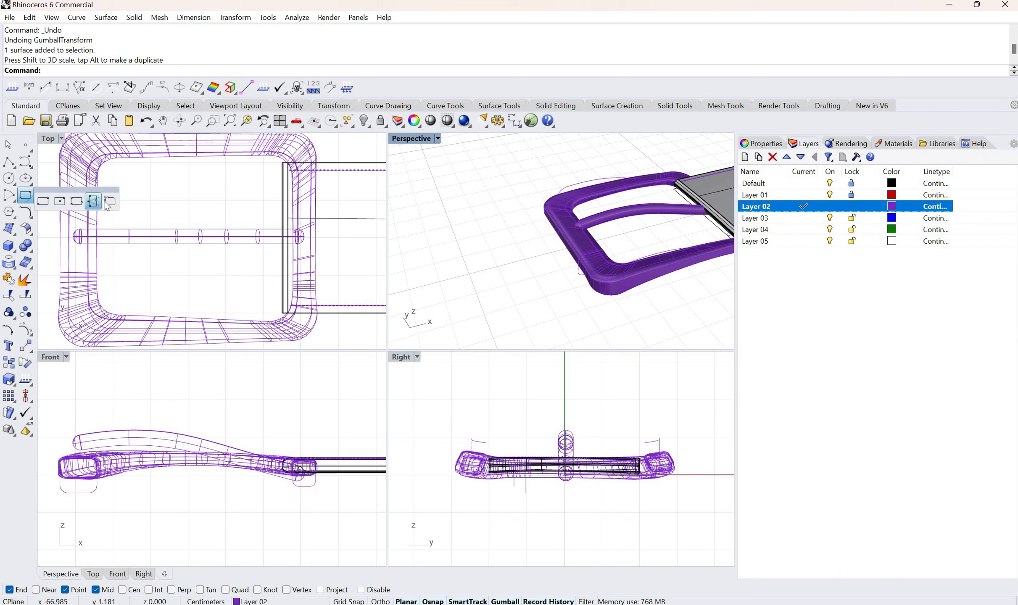